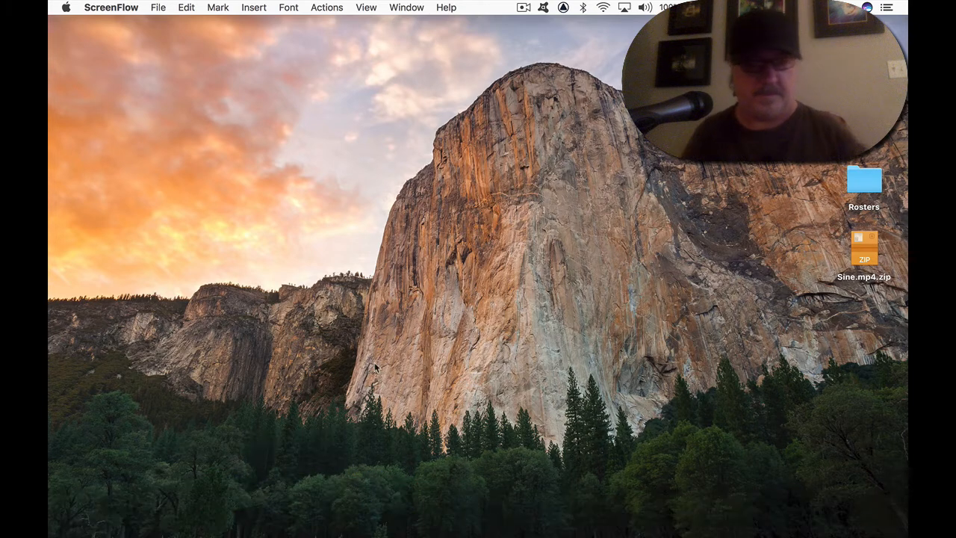
# - Switch to Chrome and read through the instructions of the 4.4 Advanced Editing Assignment
pyautogui.press('cmd+Tab')
pyautogui.press('super+Tab')
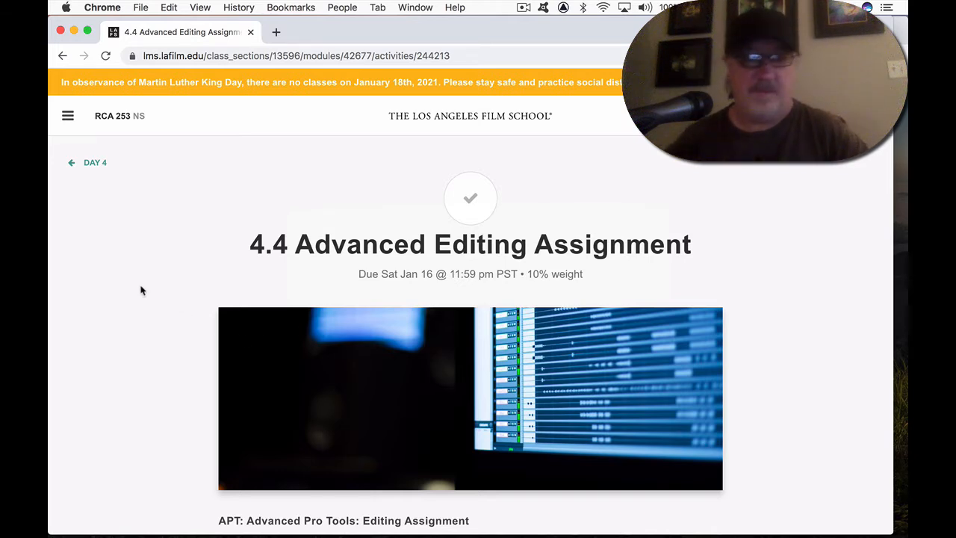
pyautogui.scroll(-5, 141, 290)
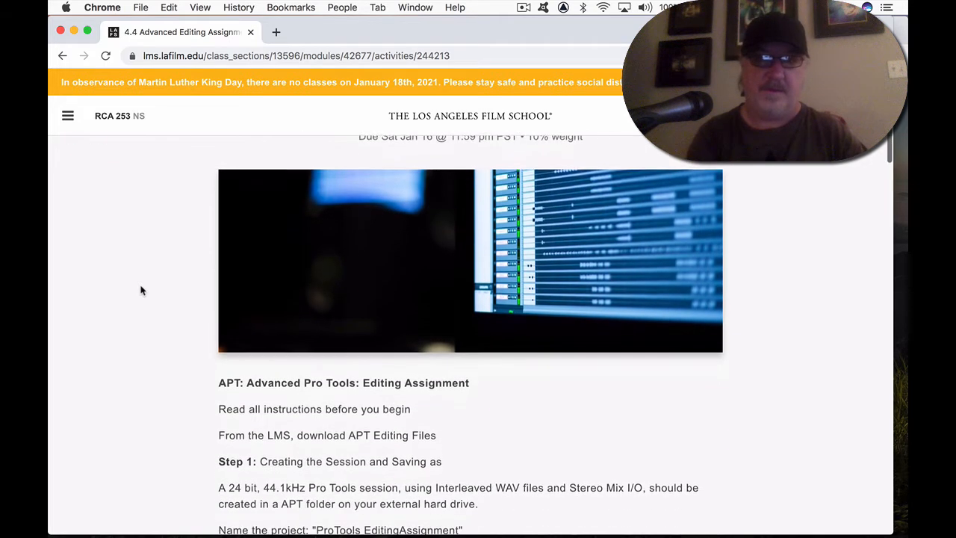
pyautogui.scroll(-1, 141, 291)
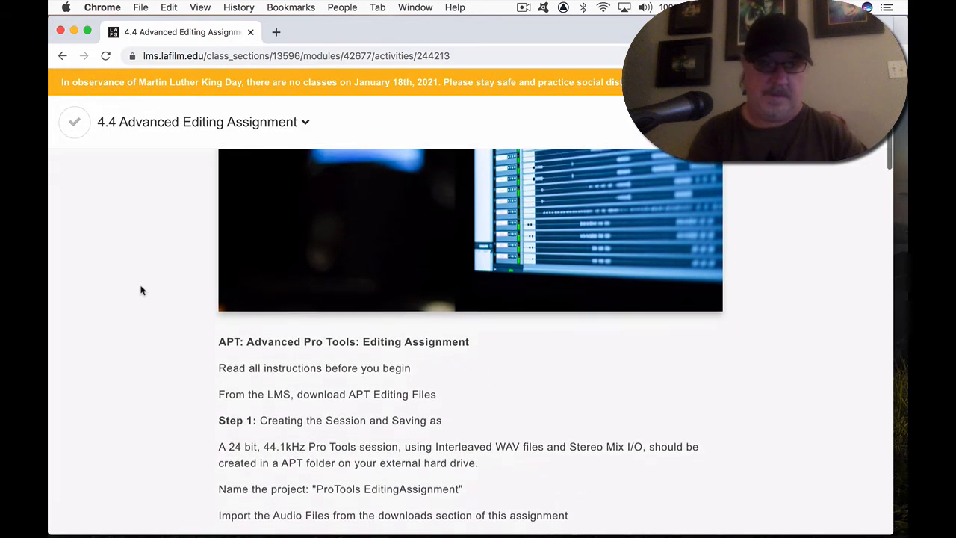
pyautogui.scroll(-5, 141, 290)
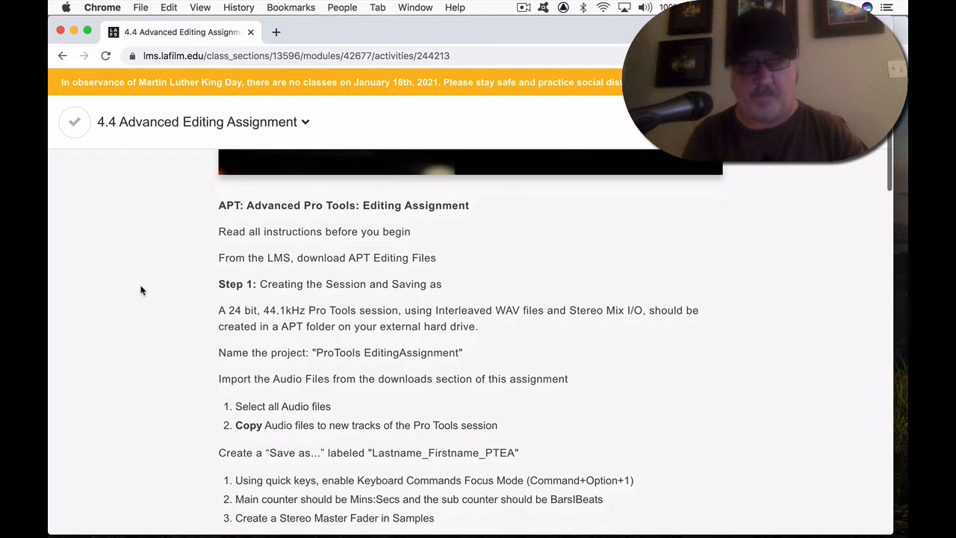
pyautogui.scroll(-7, 189, 225)
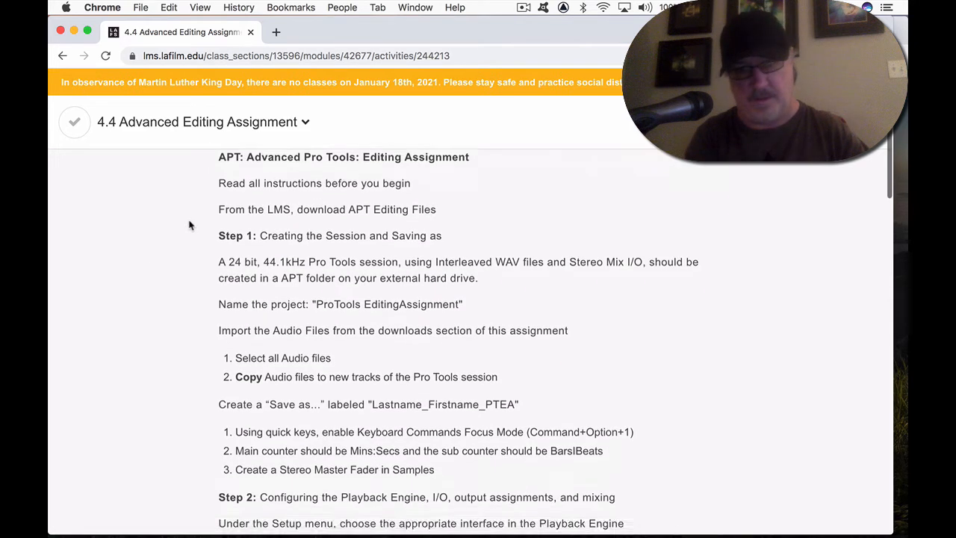
pyautogui.scroll(-8, 189, 225)
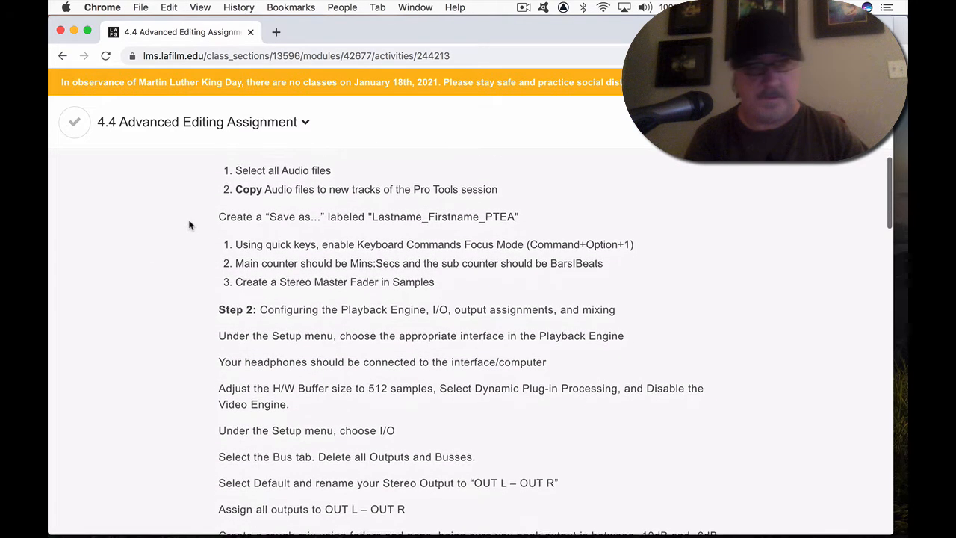
pyautogui.scroll(-19, 189, 225)
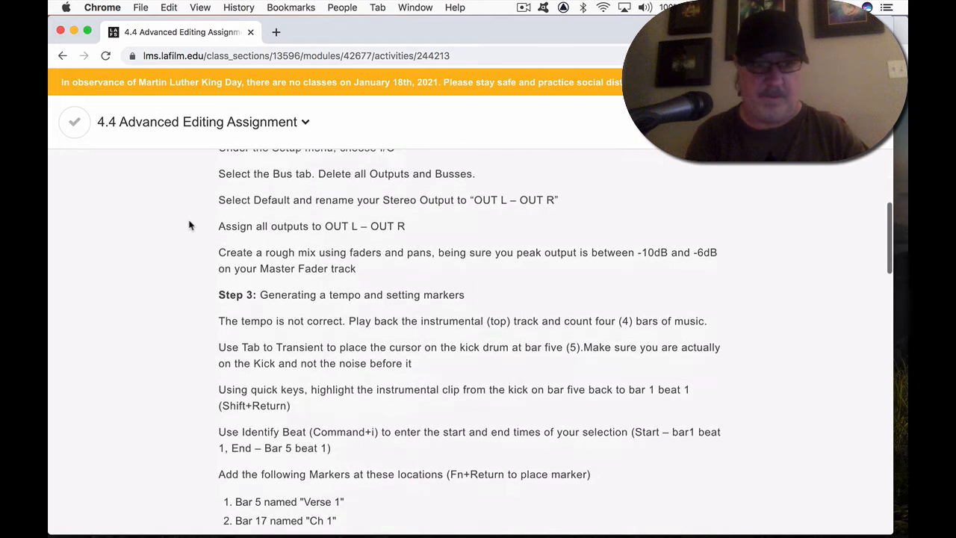
pyautogui.scroll(-20, 189, 224)
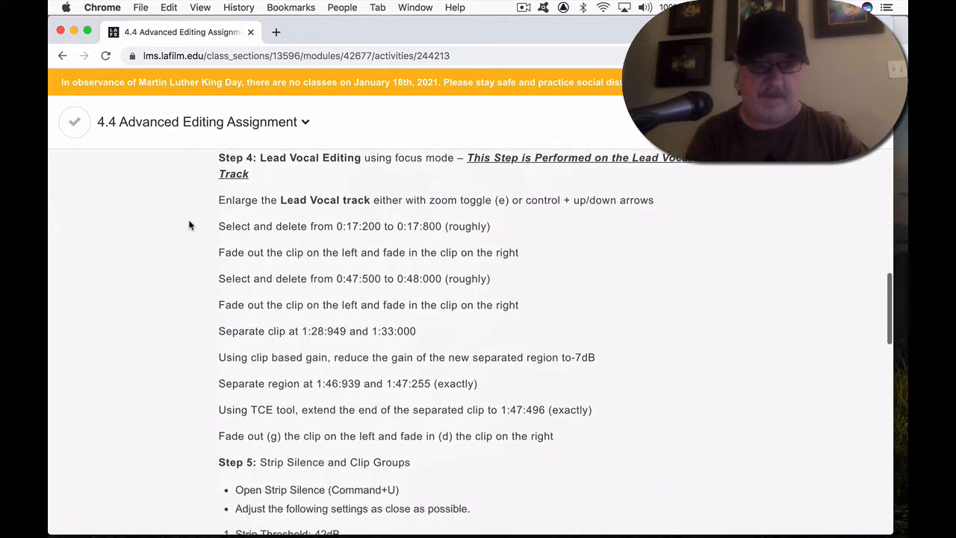
# - Download APTEditAudioforProject2.zip from the end of the assignment page and extract it on the desktop
pyautogui.scroll(-2, 189, 225)
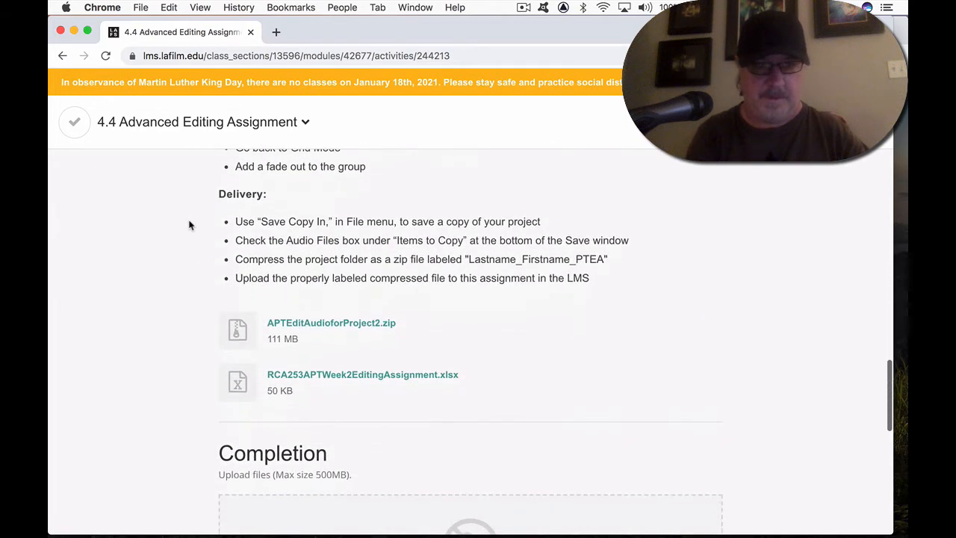
pyautogui.click(308, 330)
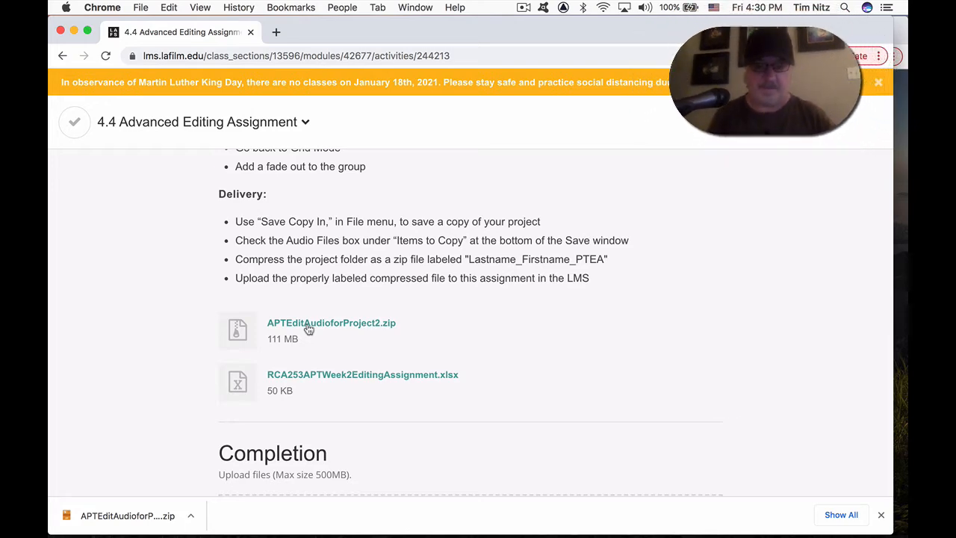
pyautogui.press('super+h')
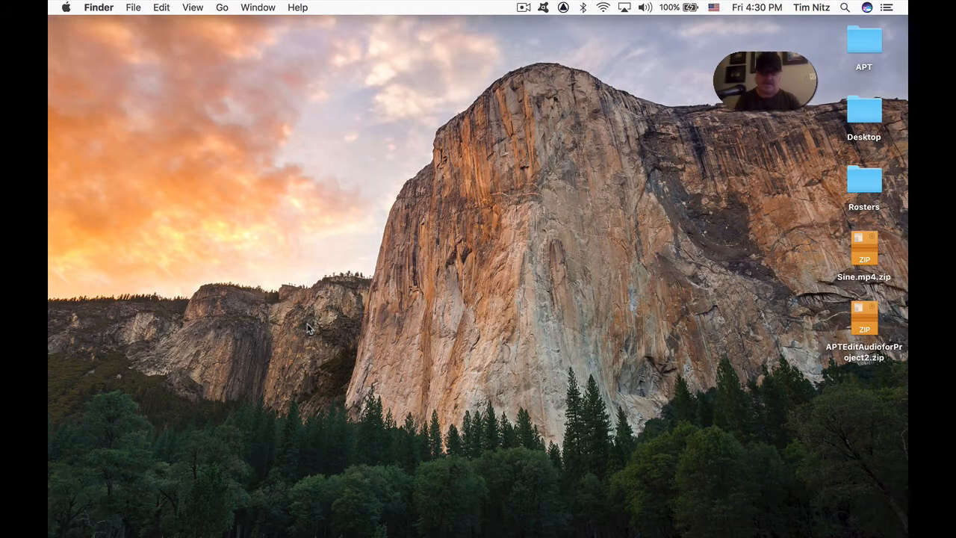
pyautogui.click(866, 320)
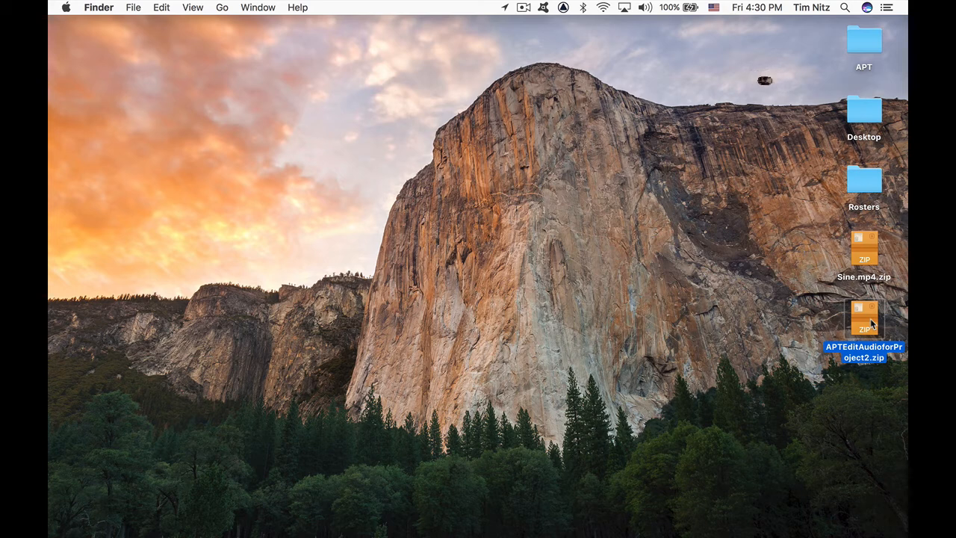
pyautogui.doubleClick(870, 323)
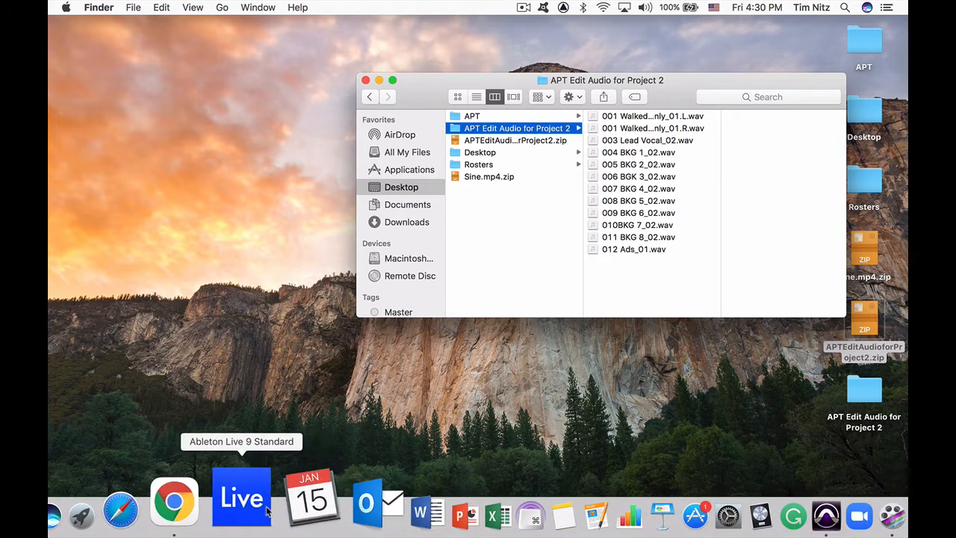
# - Return to the assignment in Chrome and review the Step 1 requirements for session format, project name and audio import
pyautogui.click(220, 494)
pyautogui.scroll(15, 295, 331)
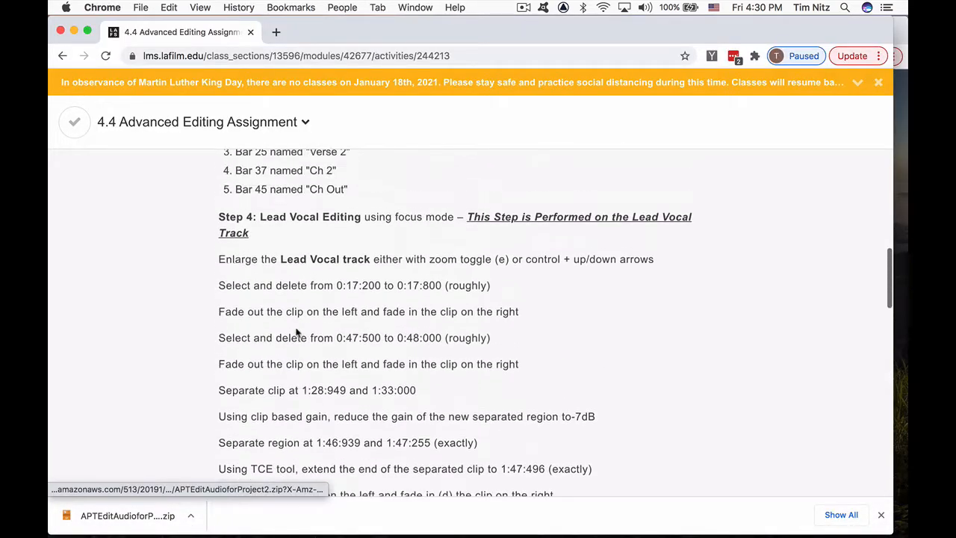
pyautogui.scroll(10, 296, 333)
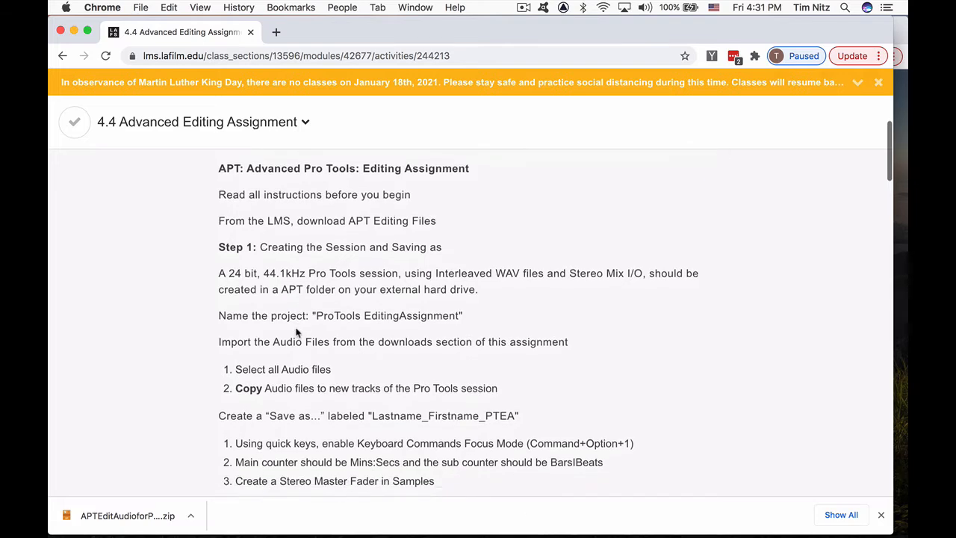
pyautogui.scroll(4, 296, 333)
pyautogui.scroll(2, 296, 333)
pyautogui.scroll(-5, 296, 333)
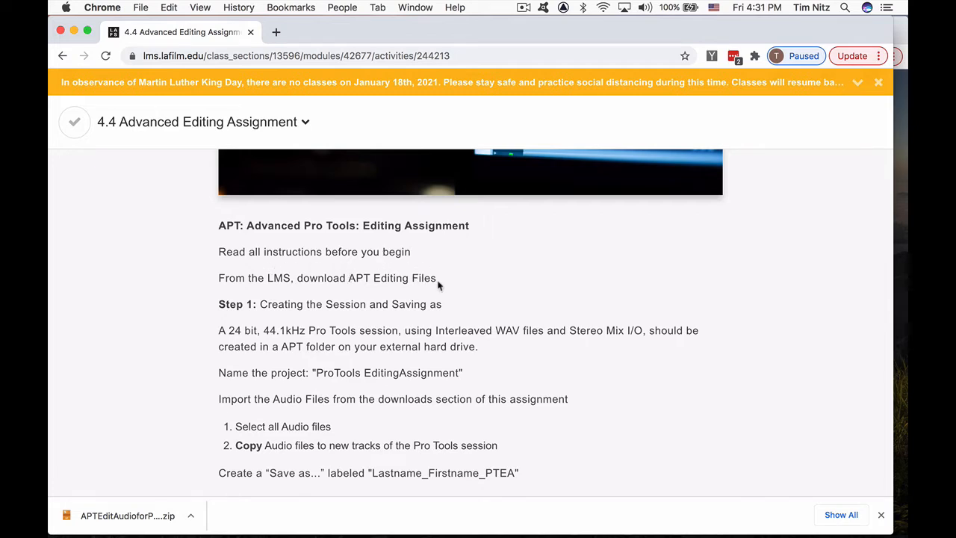
pyautogui.scroll(-3, 438, 283)
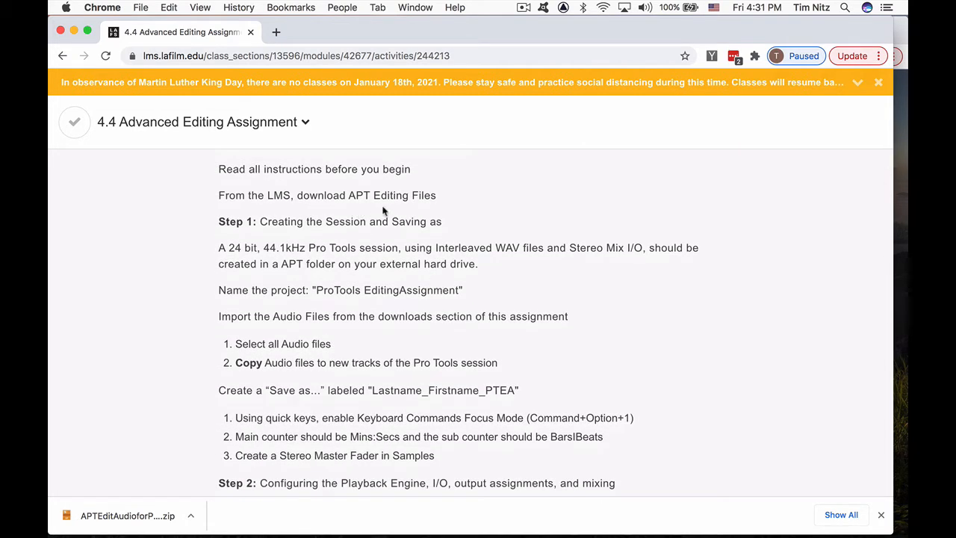
pyautogui.scroll(-1, 489, 206)
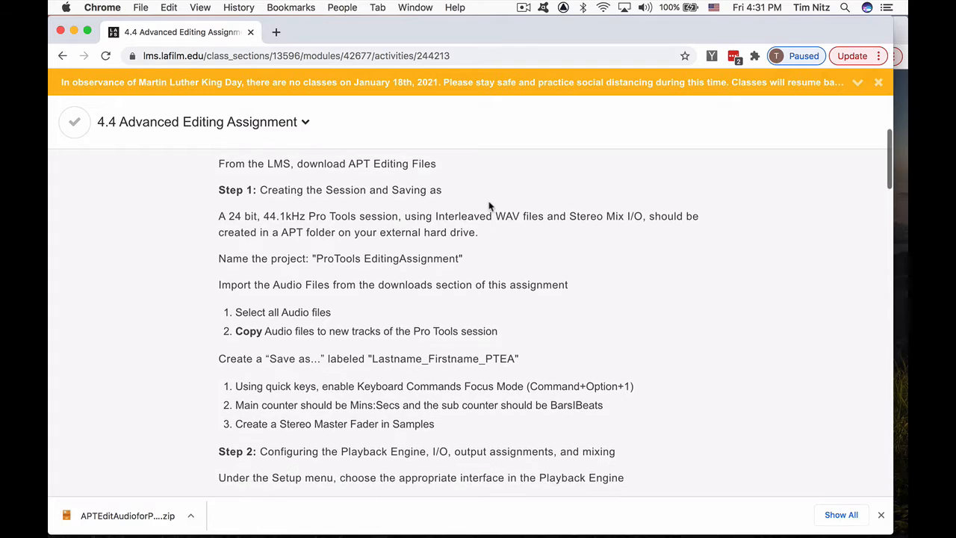
pyautogui.scroll(-1, 489, 206)
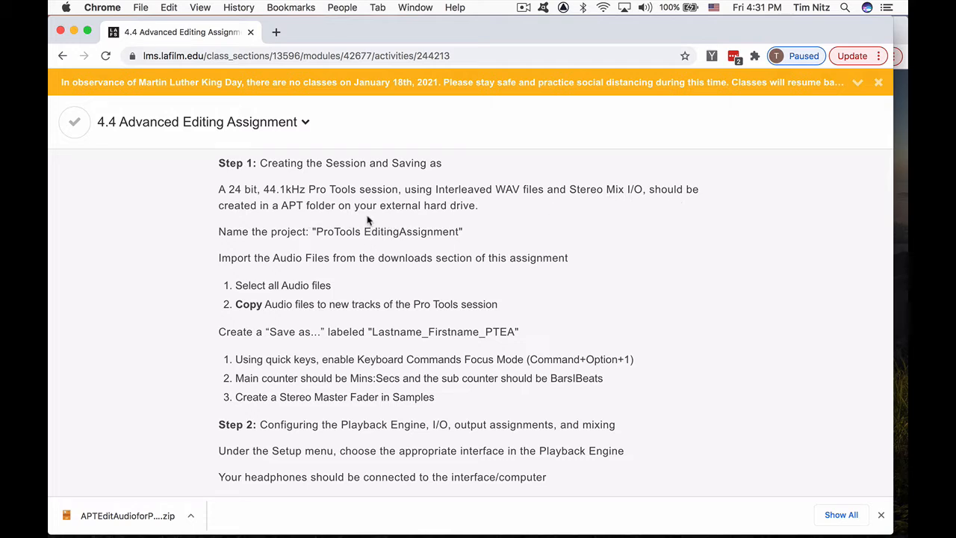
pyautogui.scroll(-3, 165, 209)
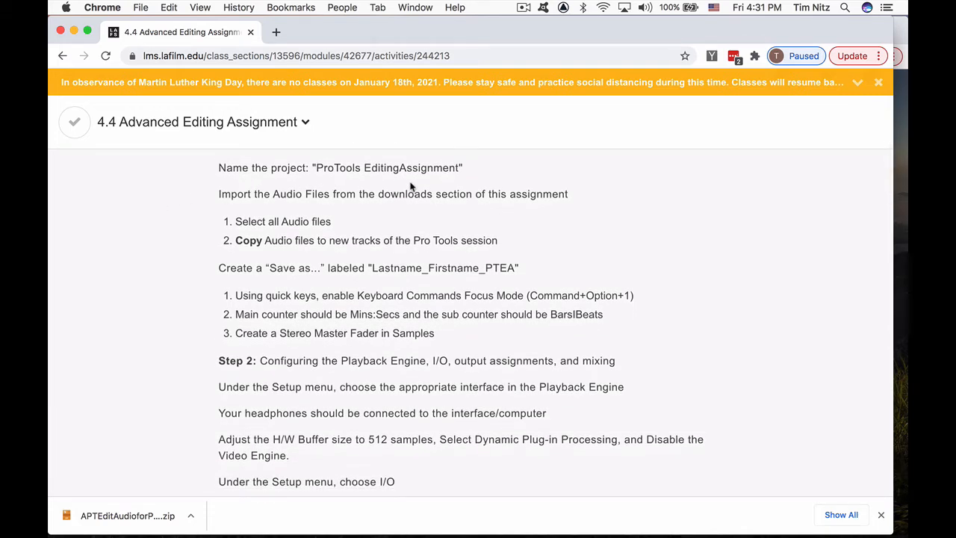
# - Switch to Pro Tools and start a new local session named "ProToolsEditing Assignment"
pyautogui.press('super+Tab')
pyautogui.press('super+Tab')
pyautogui.press('super+Tab')
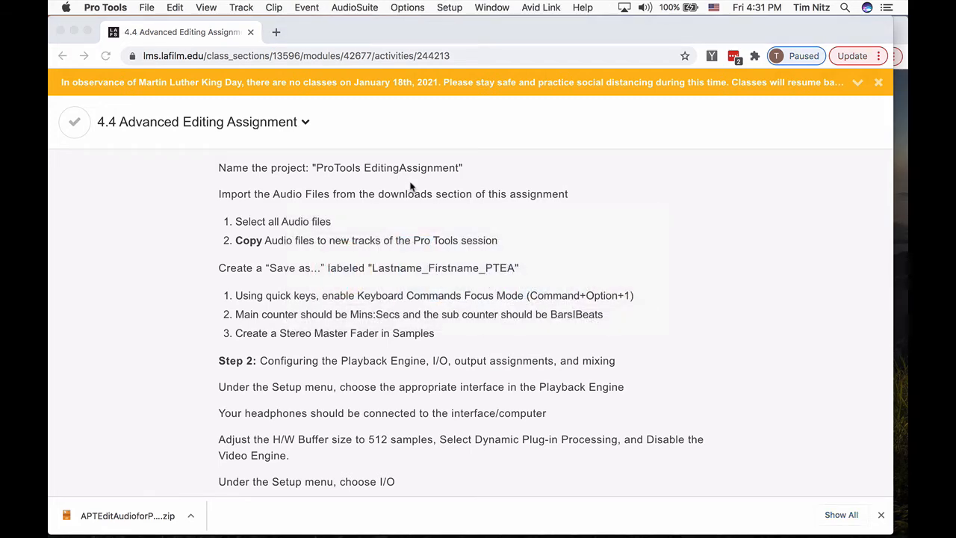
pyautogui.press('super+n')
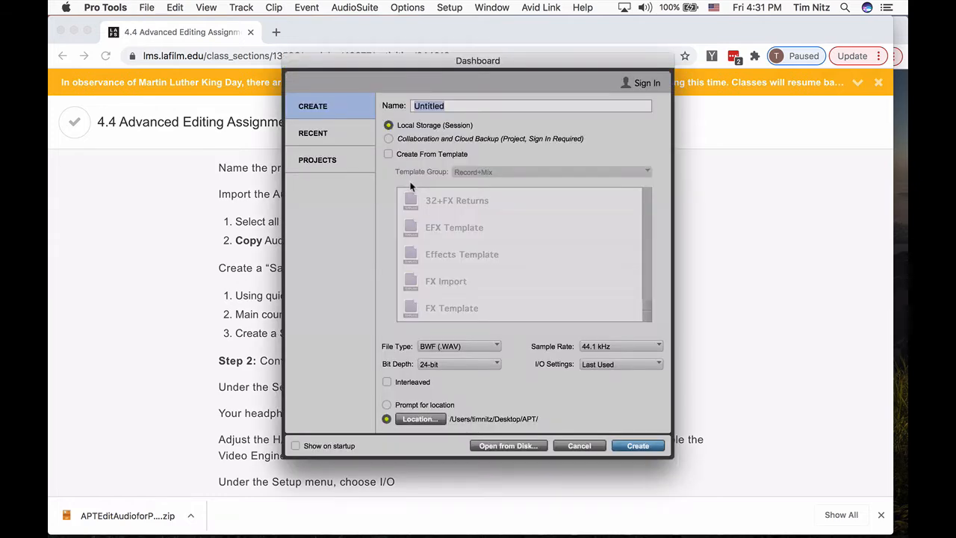
pyautogui.moveTo(383, 62); pyautogui.dragTo(682, 80)
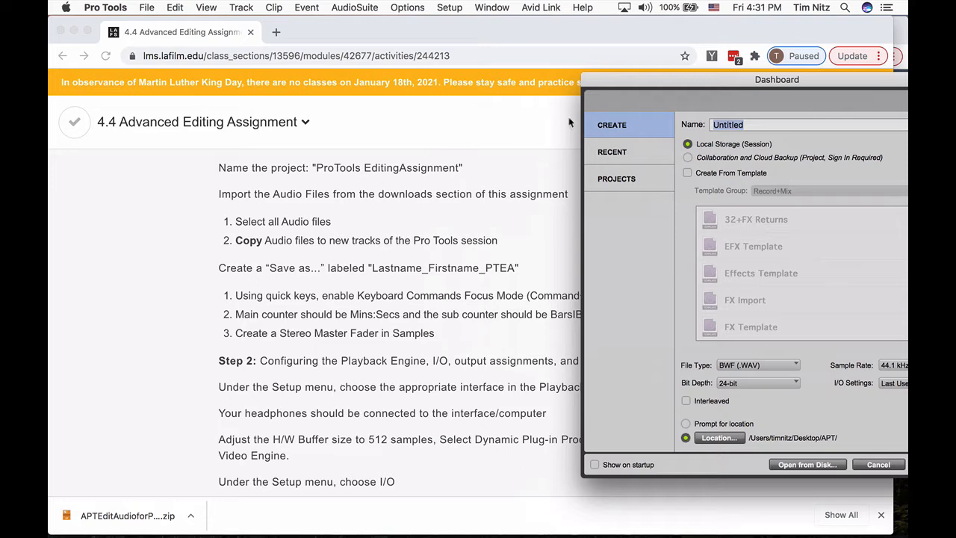
pyautogui.moveTo(677, 85); pyautogui.dragTo(480, 79)
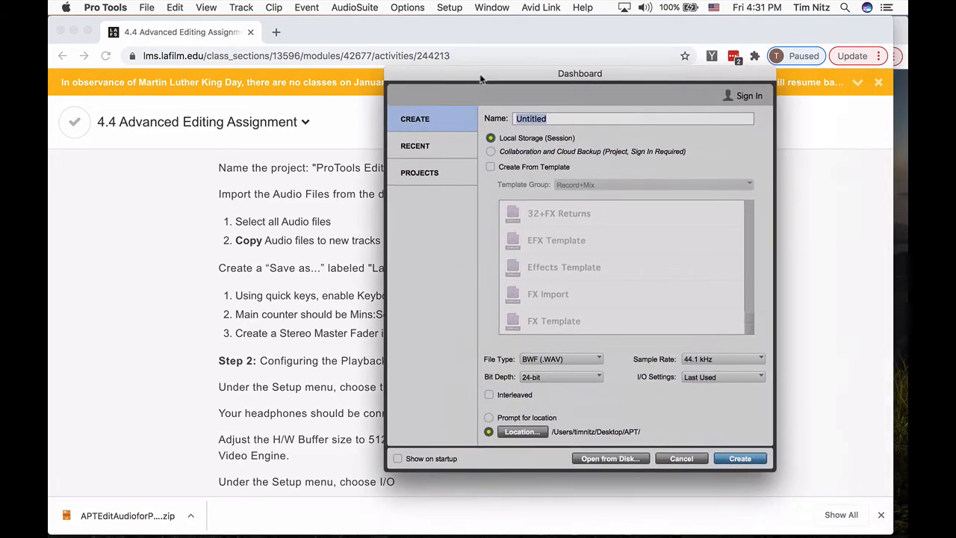
pyautogui.write('ProToolsEditing A')
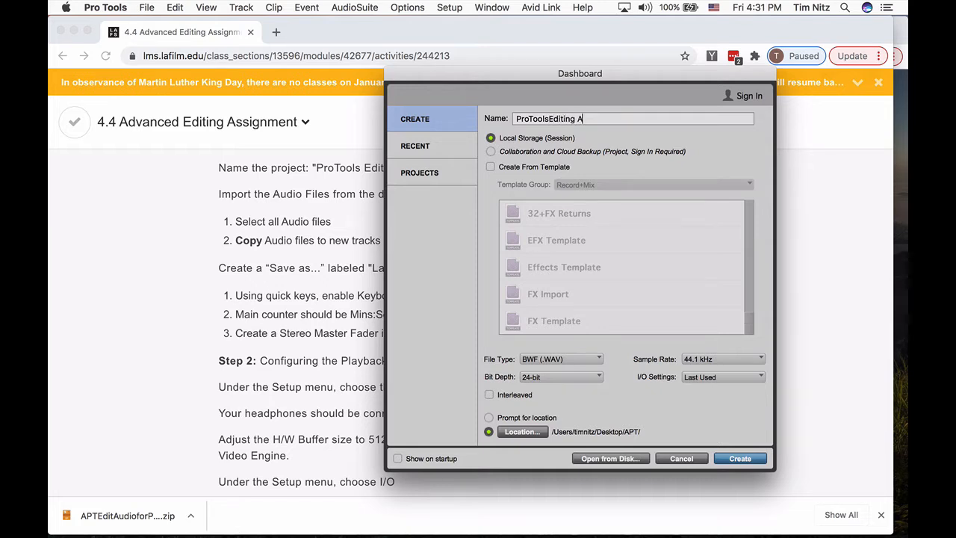
pyautogui.write('ignment')
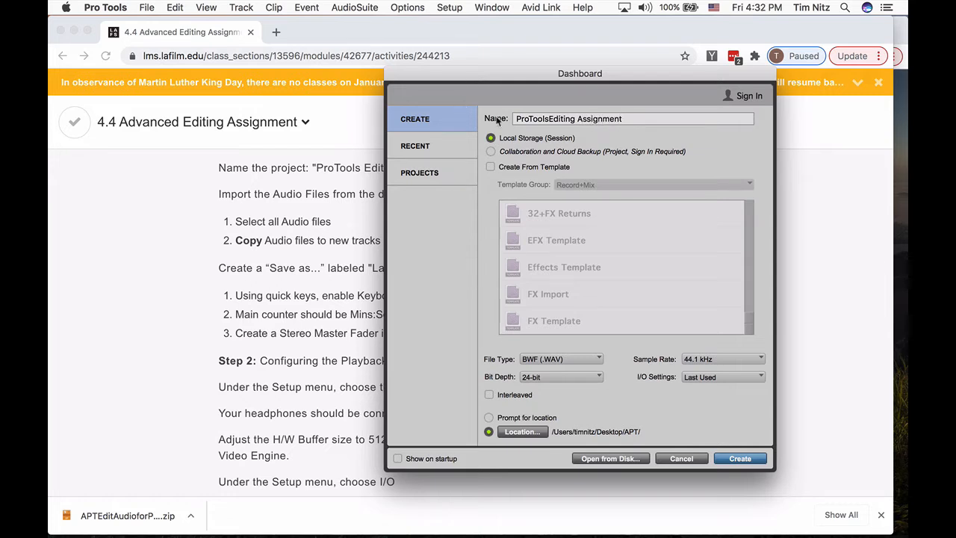
# - Check the session settings against the instructions, set I/O to Stereo Mix with Interleaved enabled, and create the session
pyautogui.scroll(3, 295, 245)
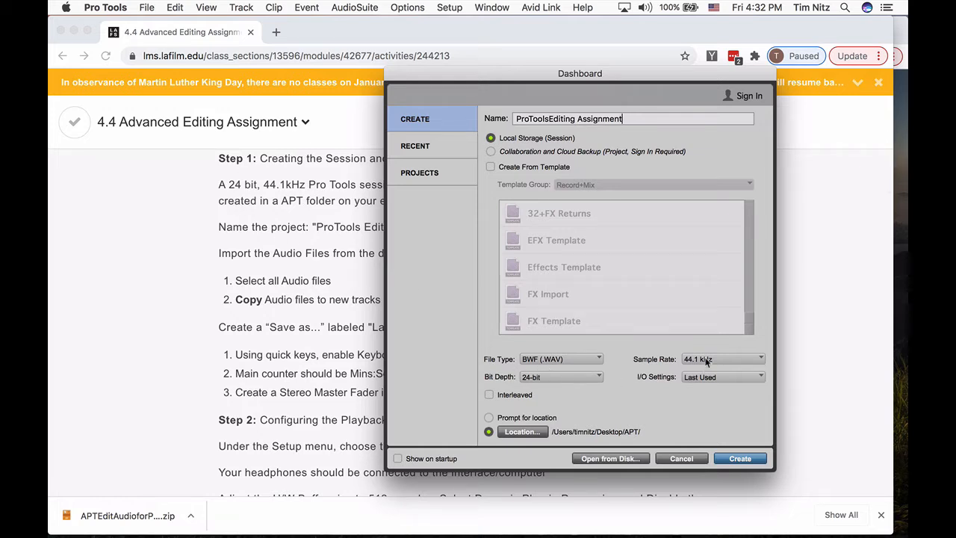
pyautogui.moveTo(499, 68); pyautogui.dragTo(485, 215)
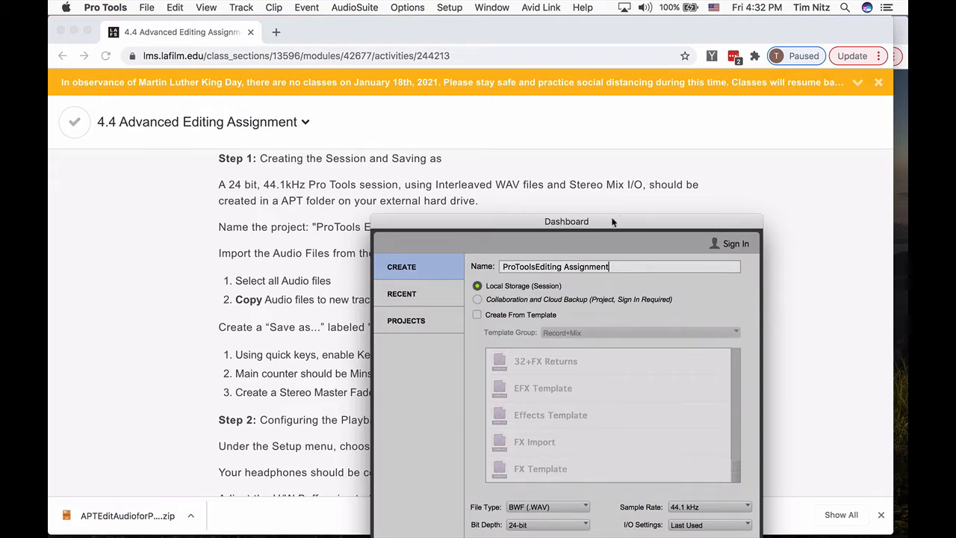
pyautogui.moveTo(613, 221); pyautogui.dragTo(585, 86)
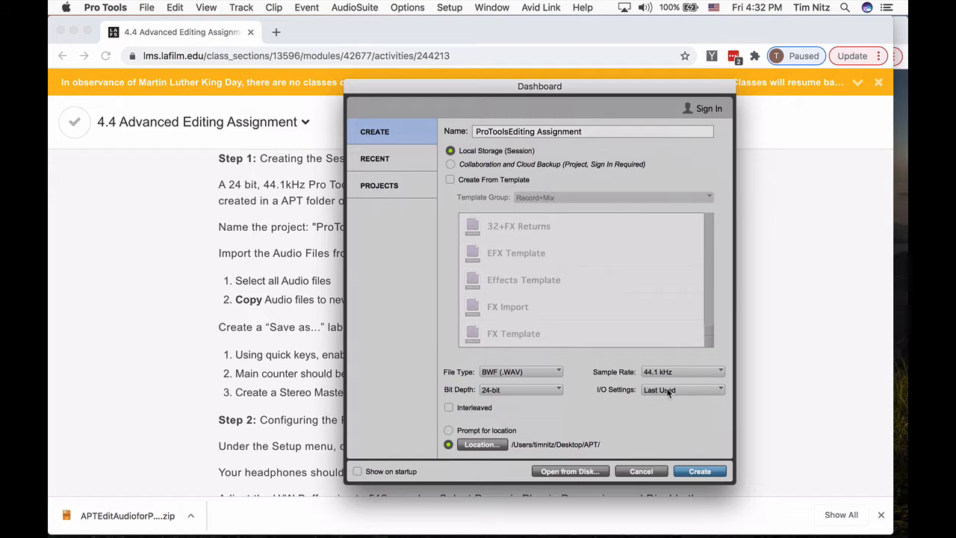
pyautogui.click(667, 393)
pyautogui.click(672, 405)
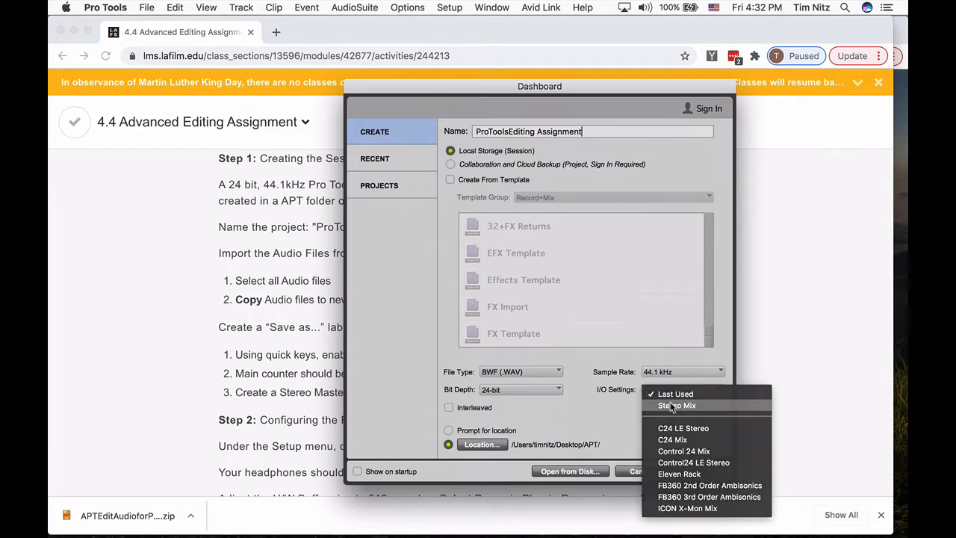
pyautogui.moveTo(516, 94); pyautogui.dragTo(466, 63)
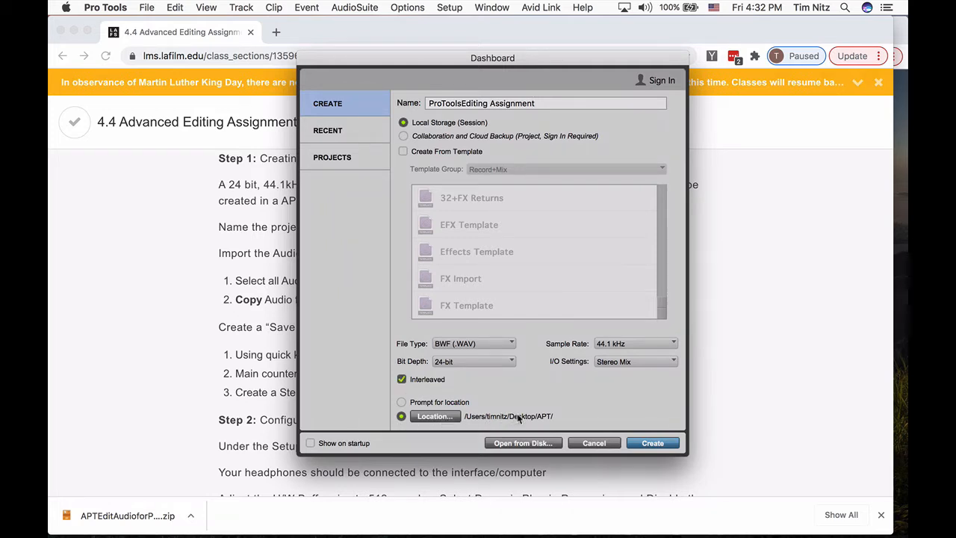
pyautogui.click(648, 444)
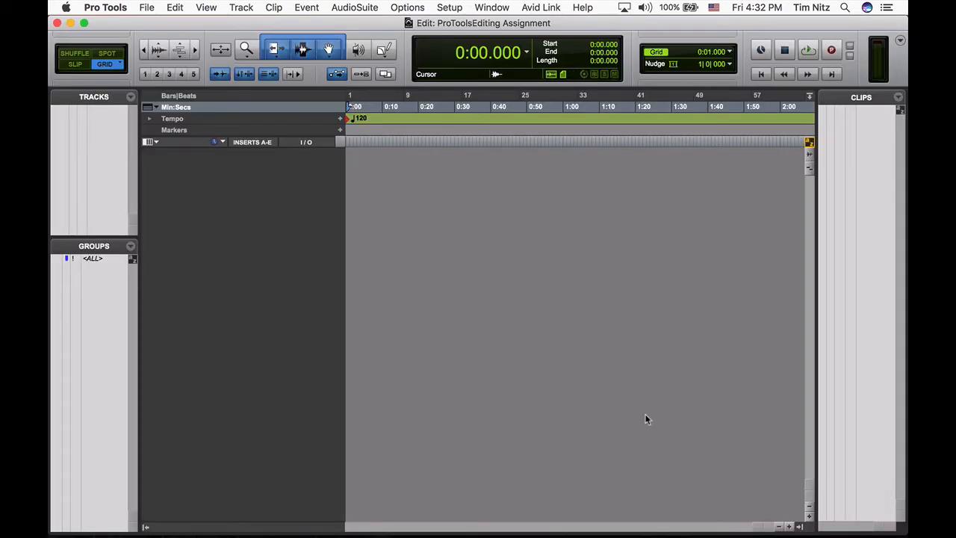
# - Check the import instructions in Chrome, then in Pro Tools queue all files from the desktop's APT Edit Audio for Project 2 folder as copies
pyautogui.press('super+Tab')
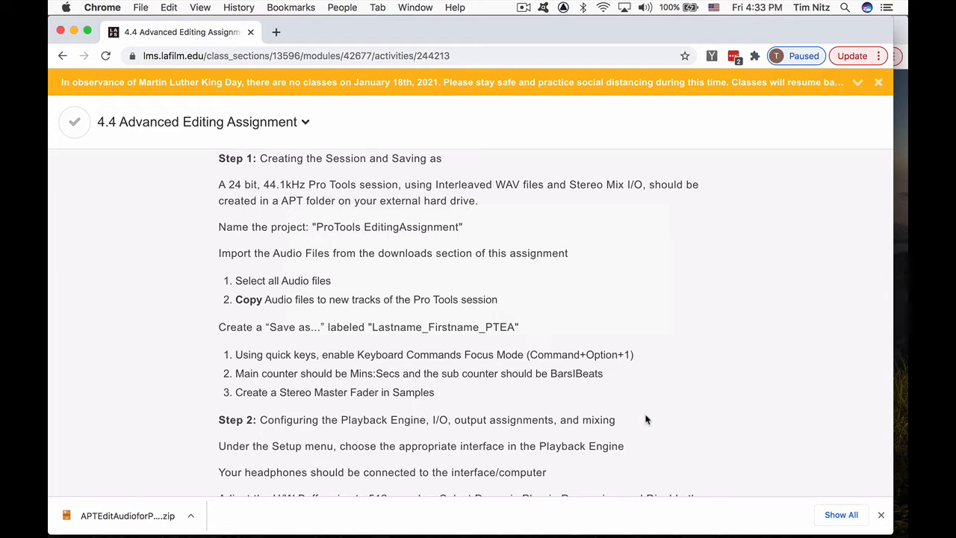
pyautogui.press('super+Tab')
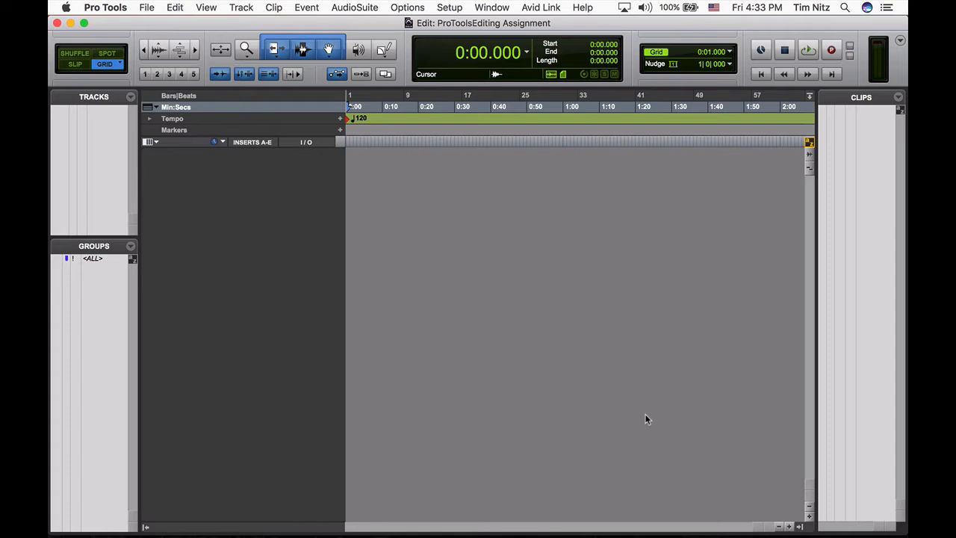
pyautogui.press('super+shift+i')
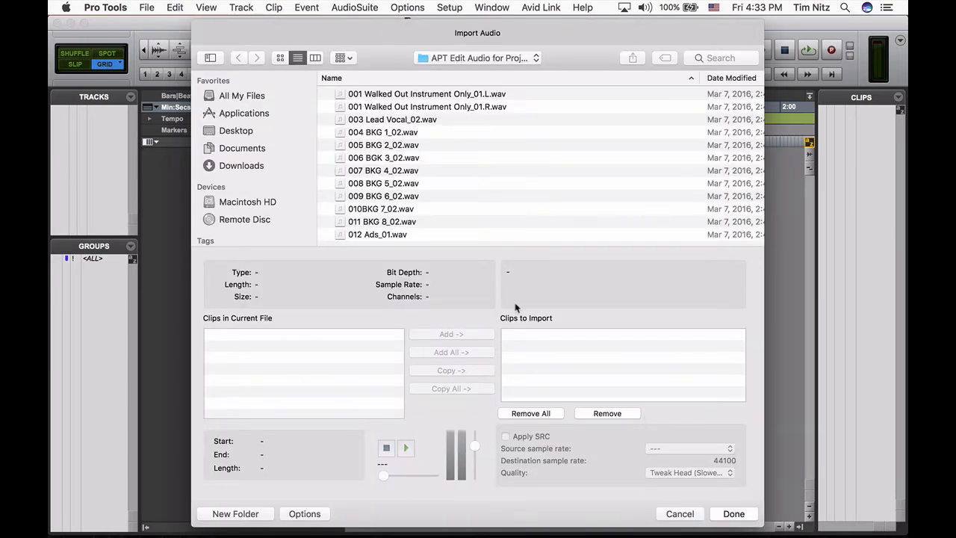
pyautogui.click(250, 133)
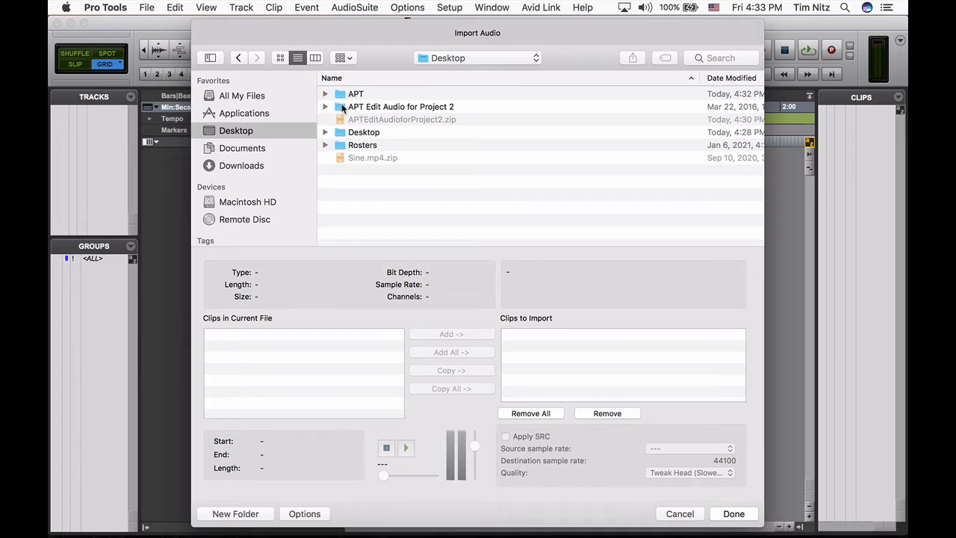
pyautogui.doubleClick(342, 108)
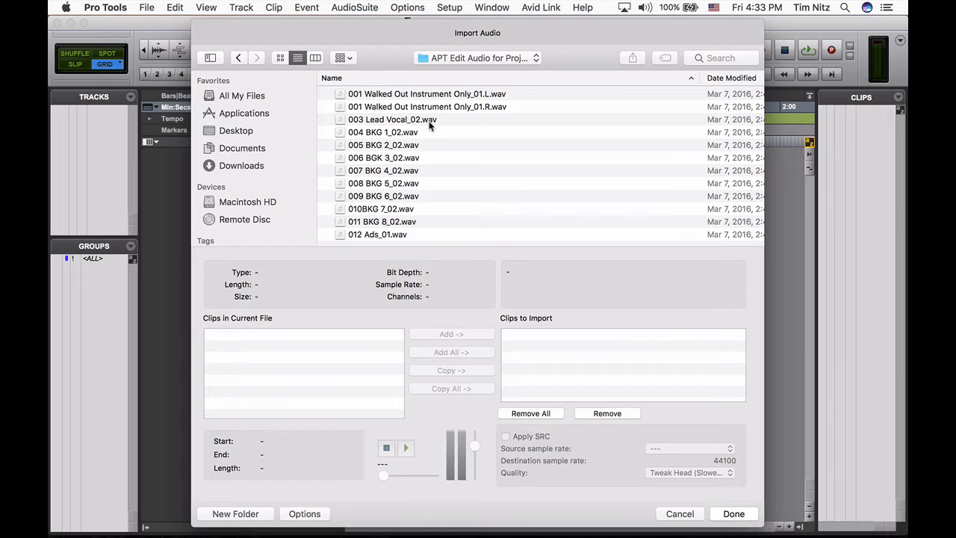
pyautogui.press('super+a')
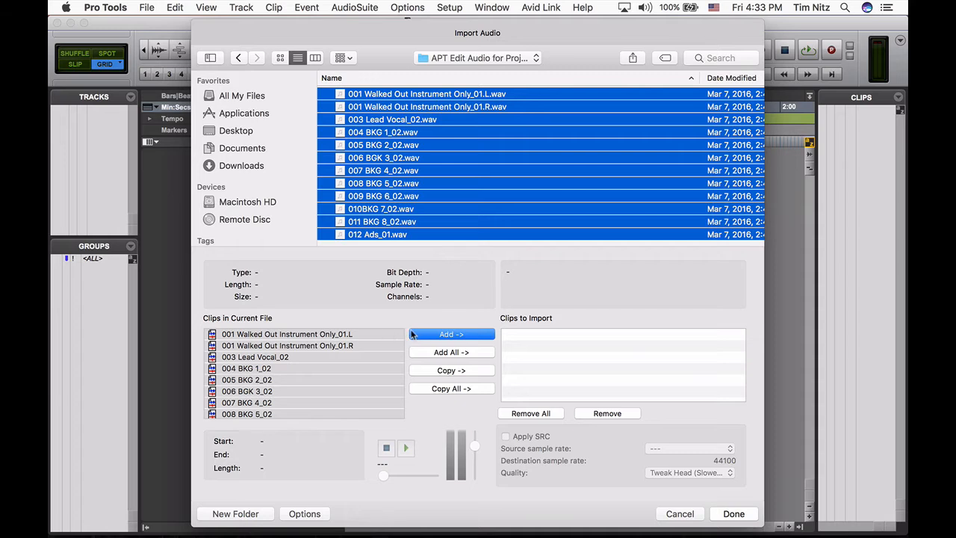
pyautogui.click(449, 371)
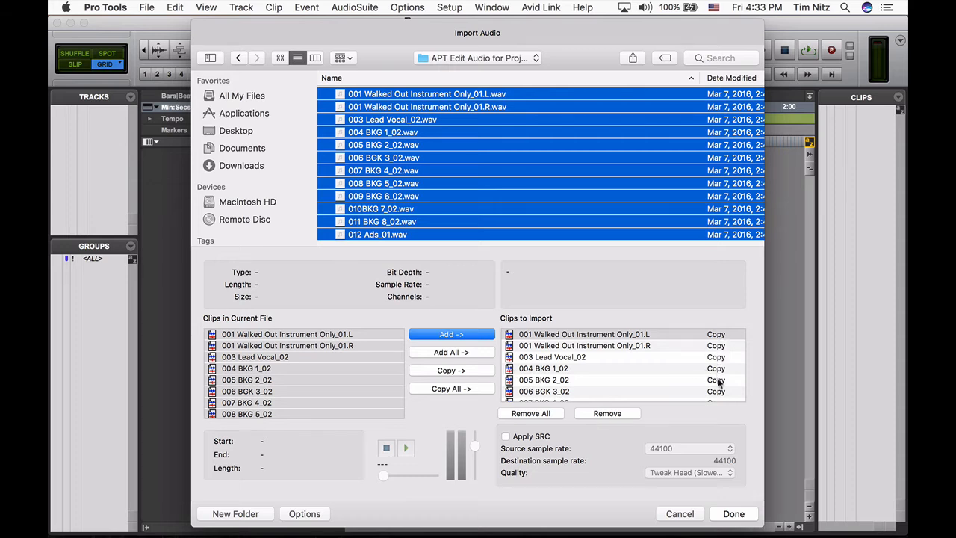
pyautogui.scroll(-5, 720, 392)
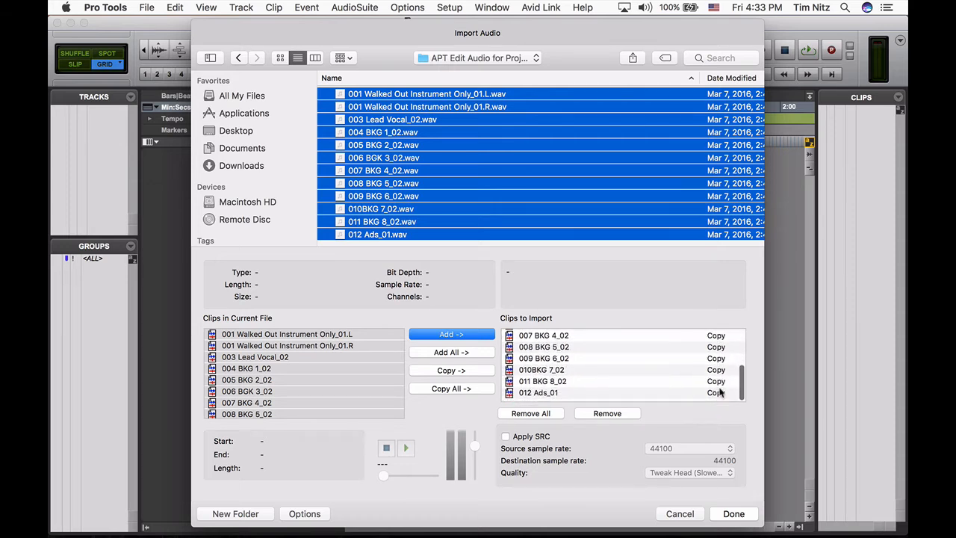
# - Import the queued clips into the session's Audio Files folder, placing them on new tracks at Session Start
pyautogui.click(733, 512)
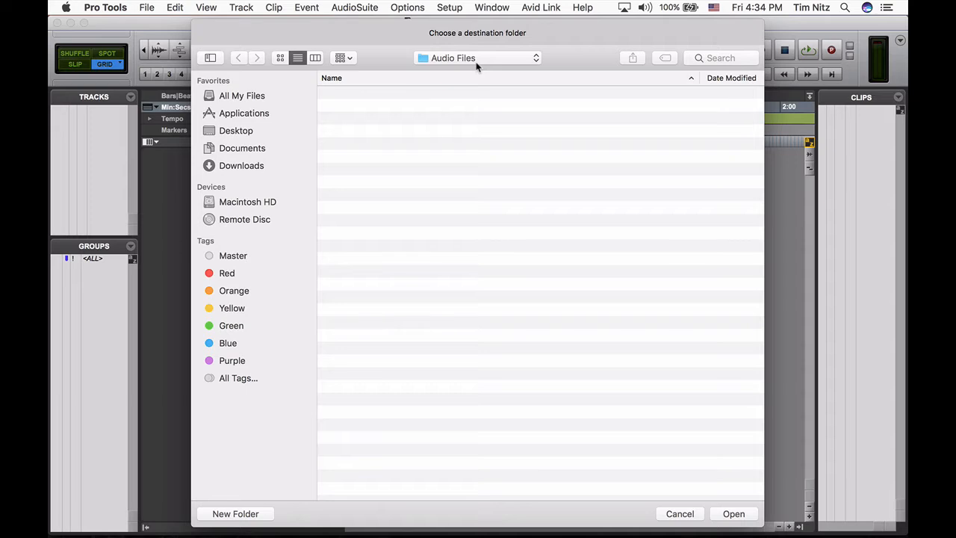
pyautogui.click(734, 514)
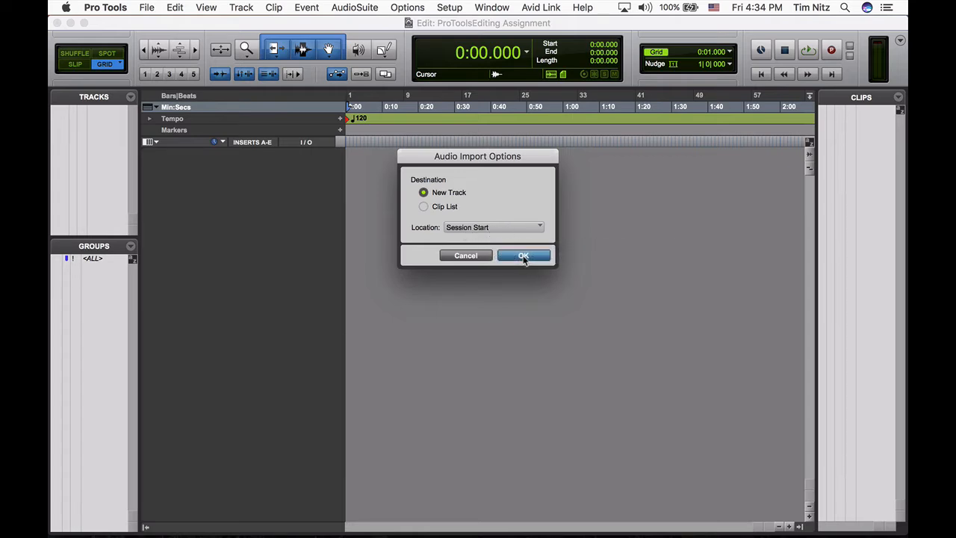
pyautogui.click(522, 256)
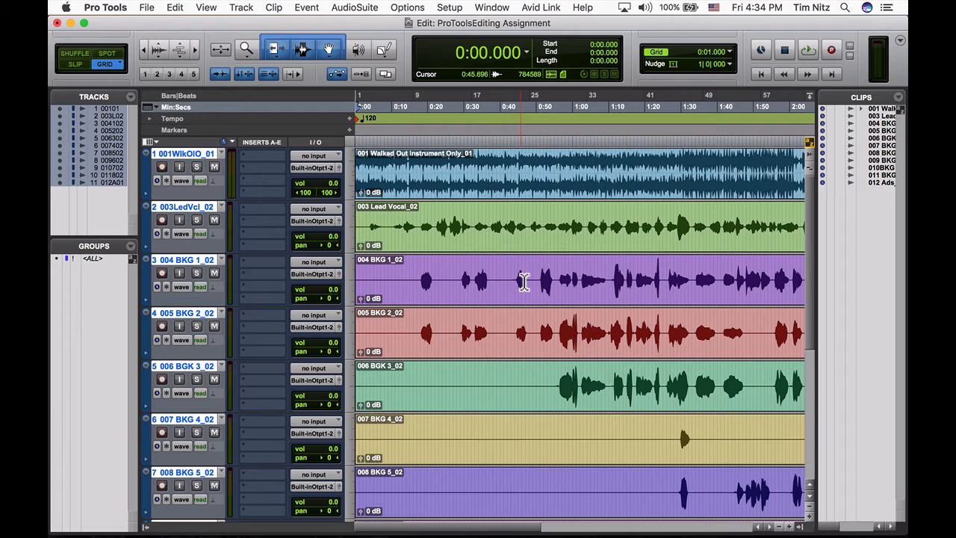
# - Switch to the assignment in Chrome and review the remaining Step 1 instructions, highlighting the "Save as" naming line
pyautogui.press('super+Tab')
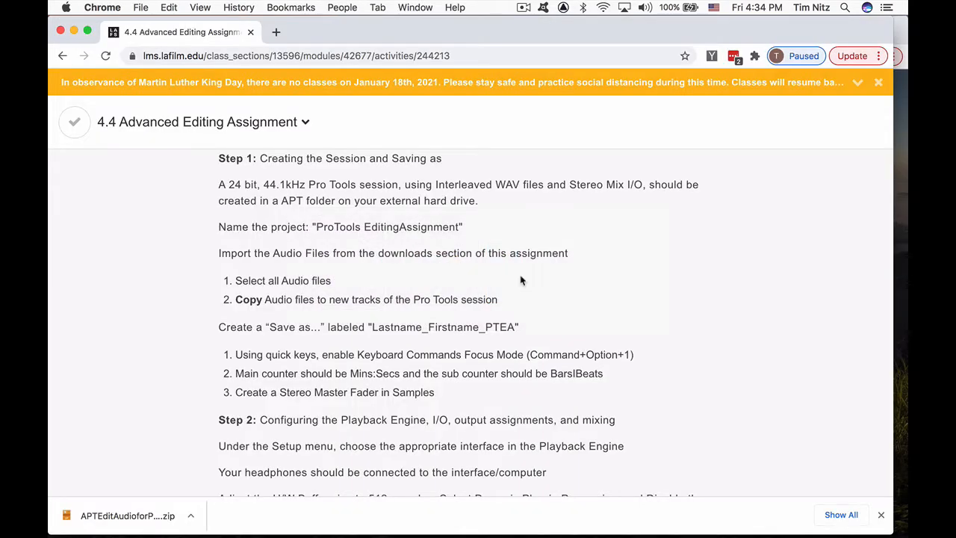
pyautogui.scroll(-5, 521, 279)
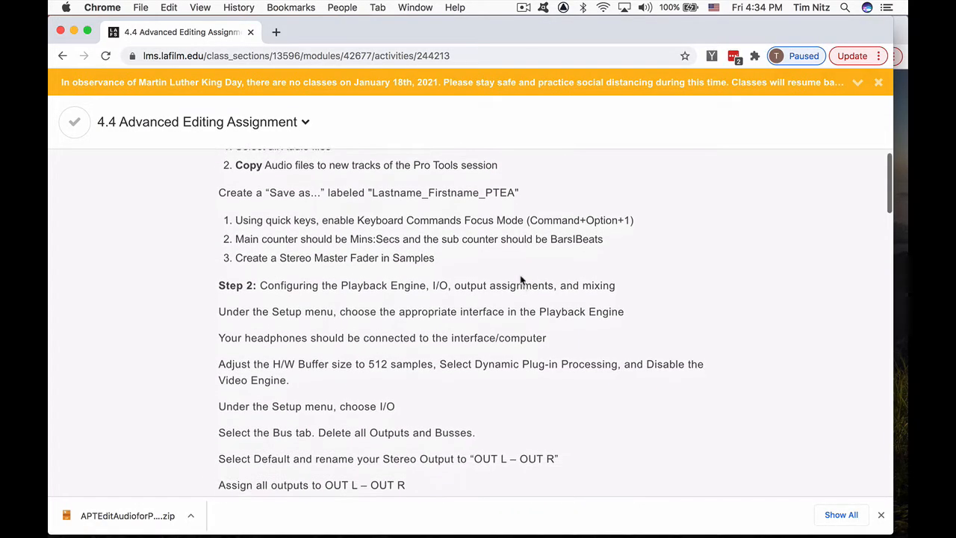
pyautogui.scroll(1, 362, 217)
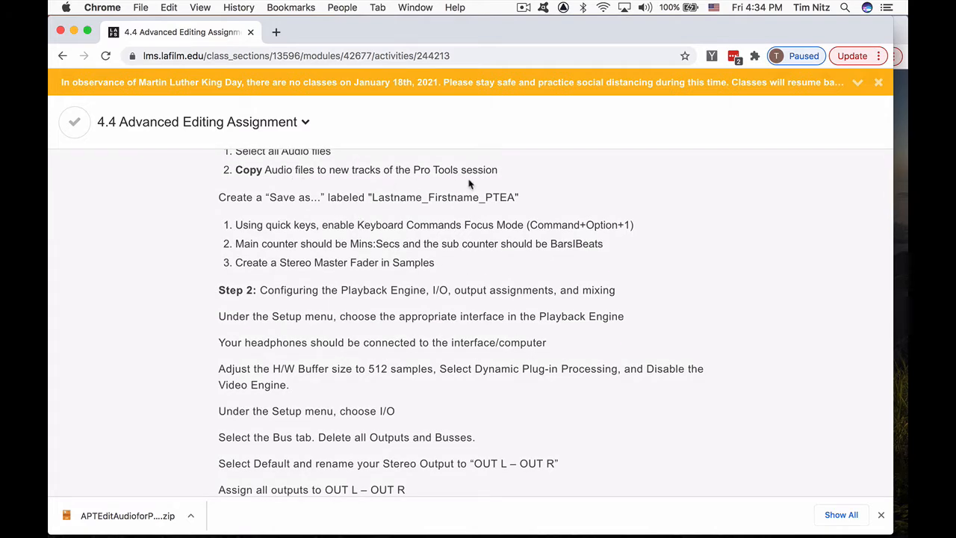
pyautogui.scroll(-1, 458, 224)
pyautogui.scroll(1, 458, 224)
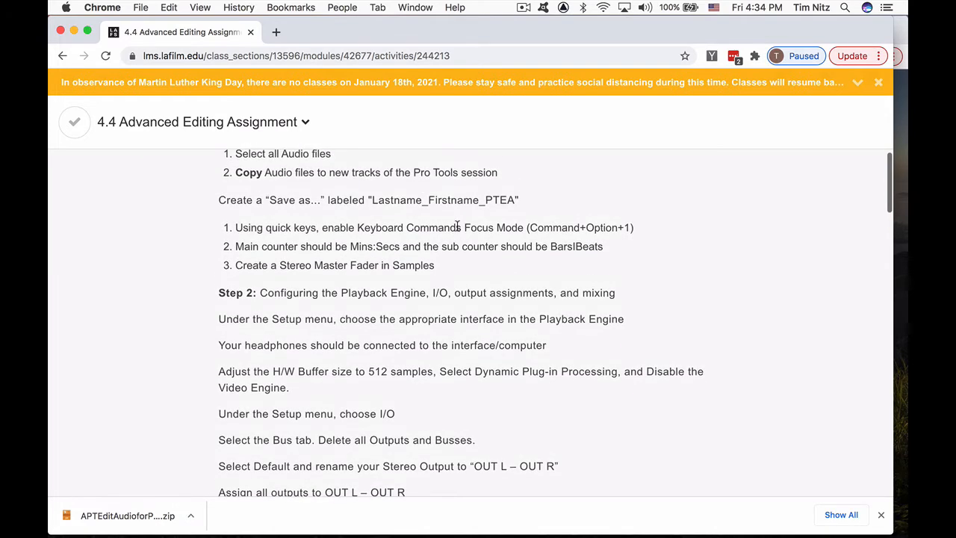
pyautogui.scroll(-1, 458, 224)
pyautogui.scroll(-1, 458, 224)
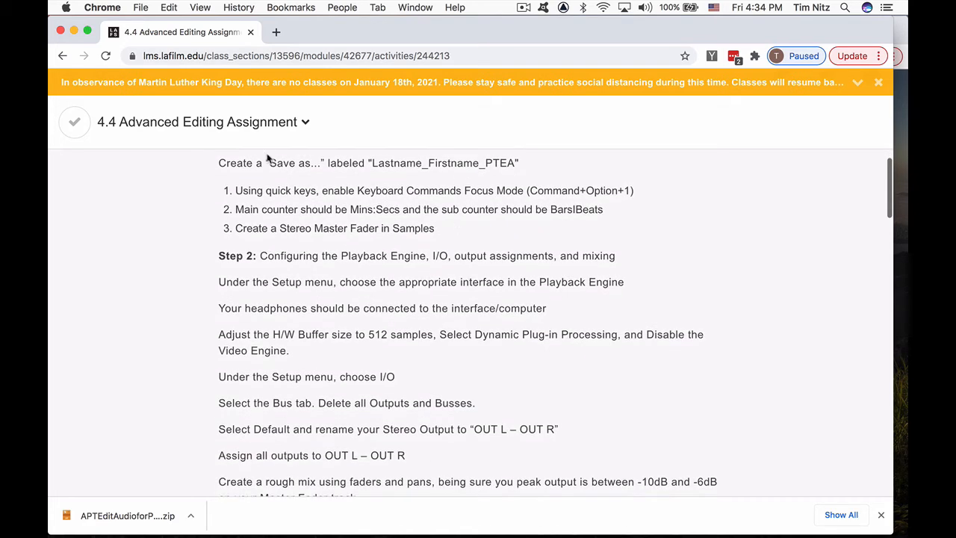
pyautogui.moveTo(218, 162); pyautogui.dragTo(521, 167)
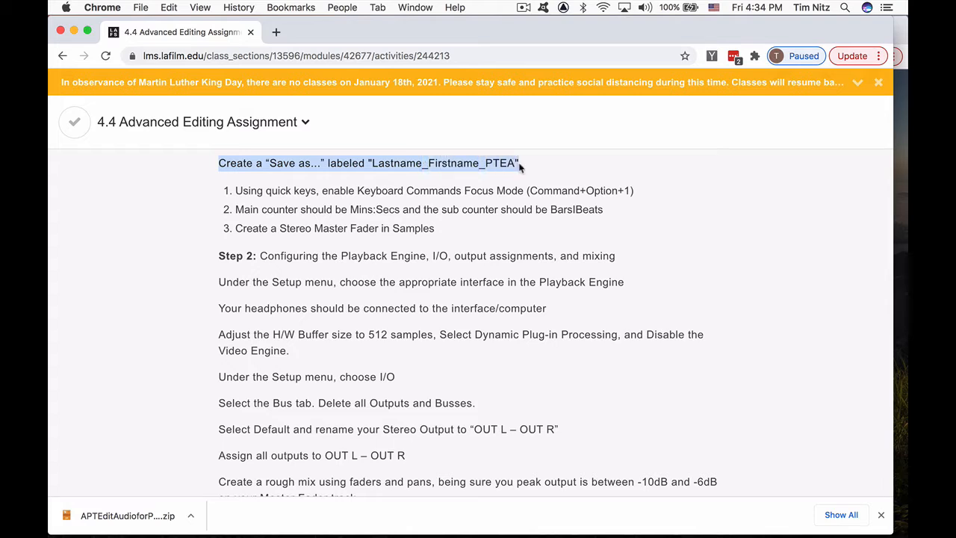
# - In Pro Tools, save the session under a new name in the ProToolsEditing Assignment folder, using the last name, first name and PTEA joined by underscores
pyautogui.press('super+Tab')
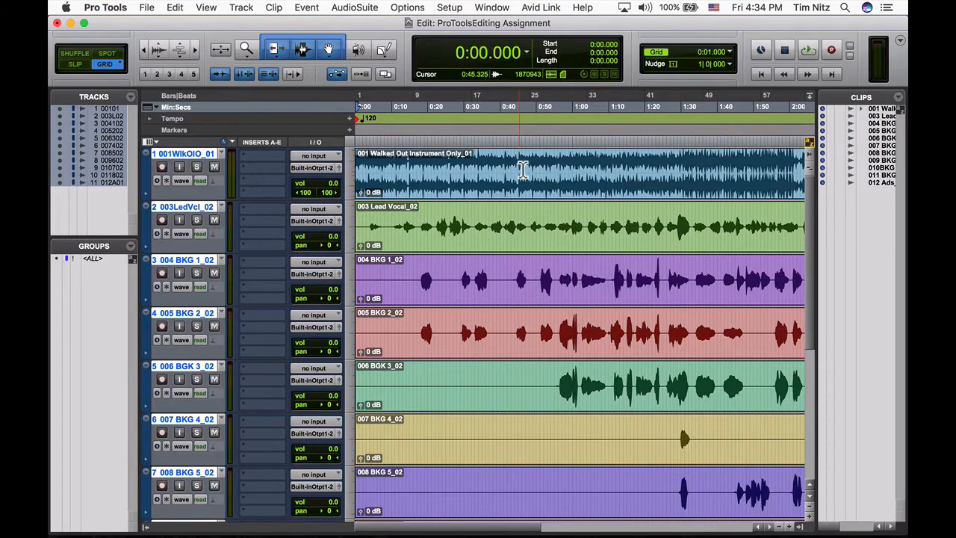
pyautogui.click(146, 8)
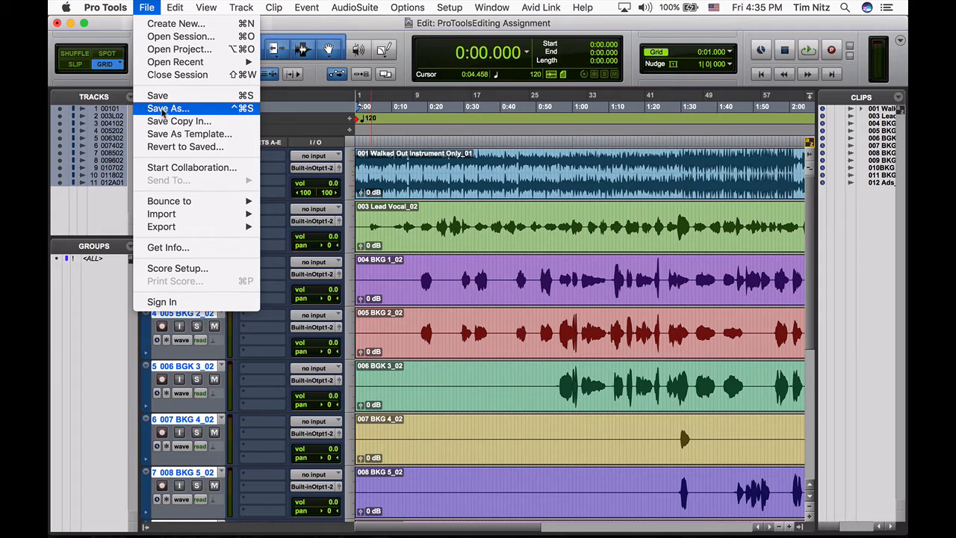
pyautogui.click(158, 109)
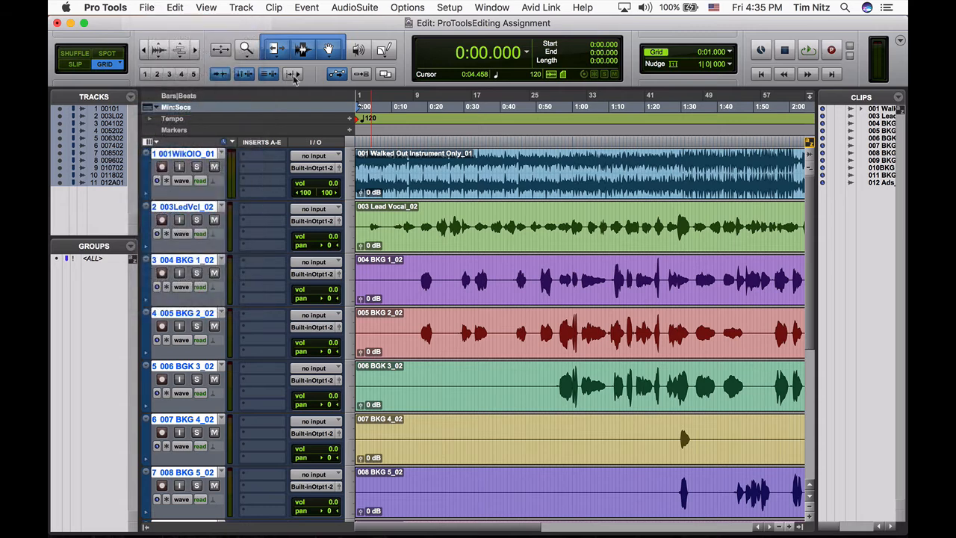
pyautogui.write('N')
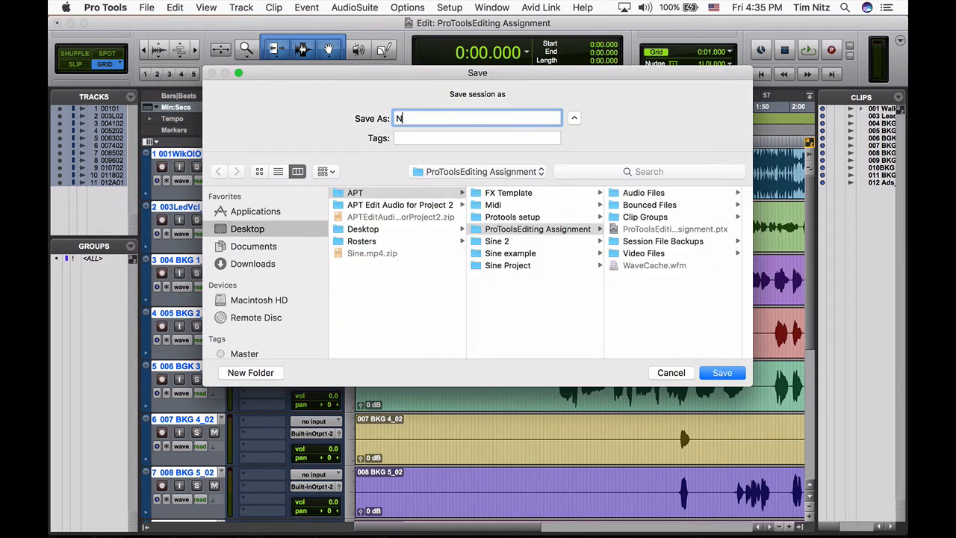
pyautogui.write('itz_Tim_PTEA')
pyautogui.press('super+Tab')
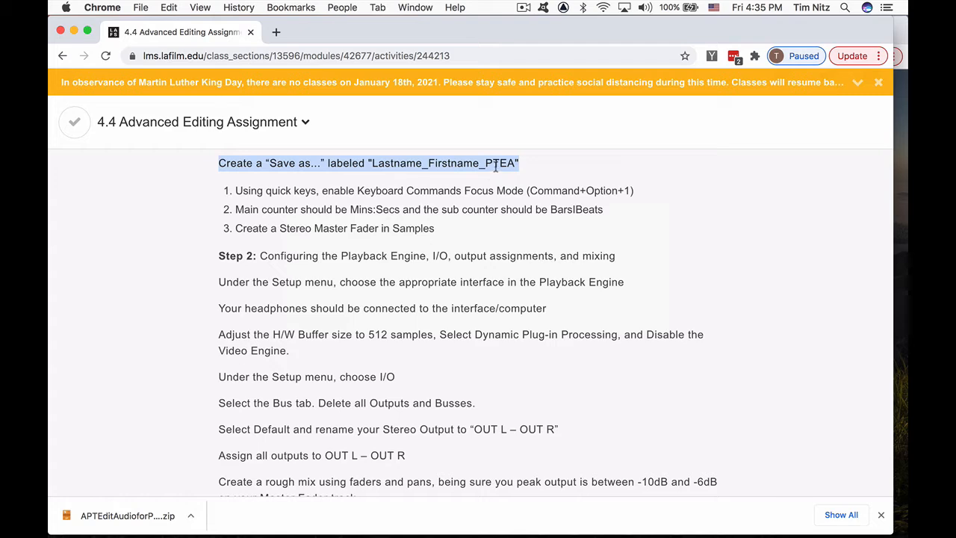
pyautogui.press('super+Tab')
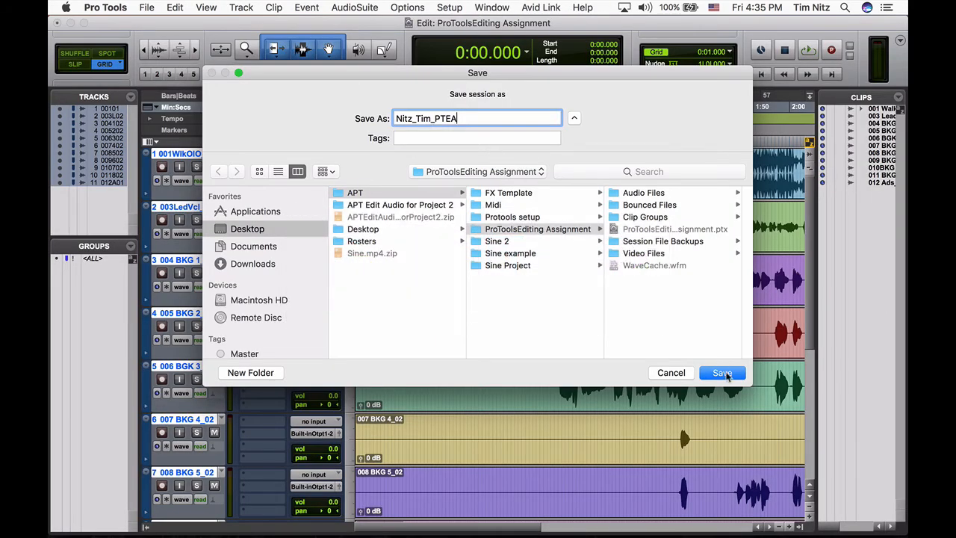
pyautogui.click(723, 373)
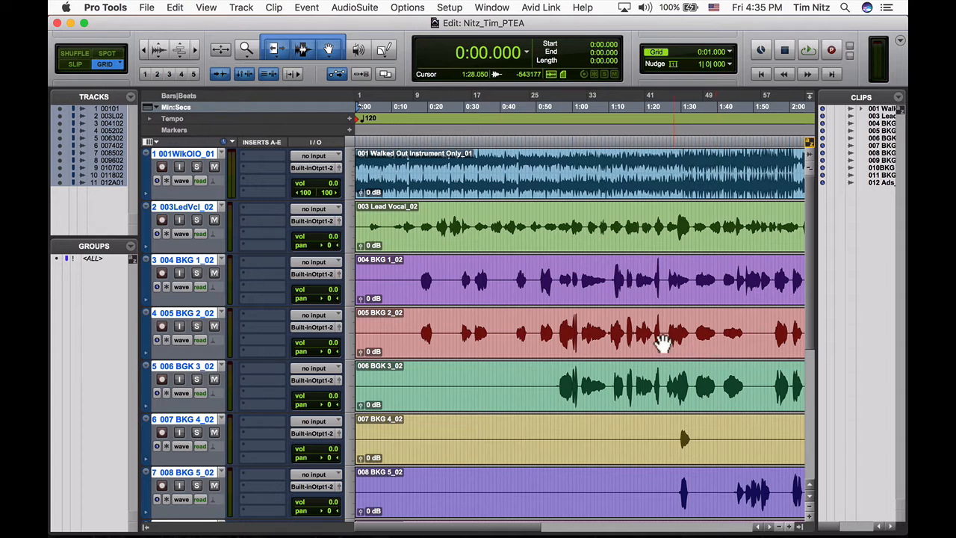
# - Recheck the keyboard focus and counter requirements in Chrome, then show a Bars|Beats sub counter beneath the Min:Secs main counter in Pro Tools
pyautogui.press('super+Tab')
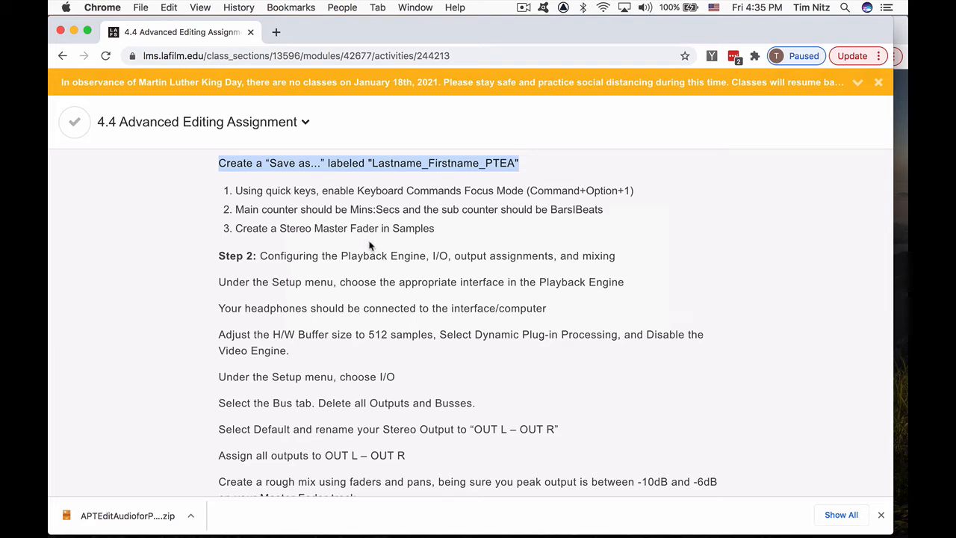
pyautogui.press('super+Tab')
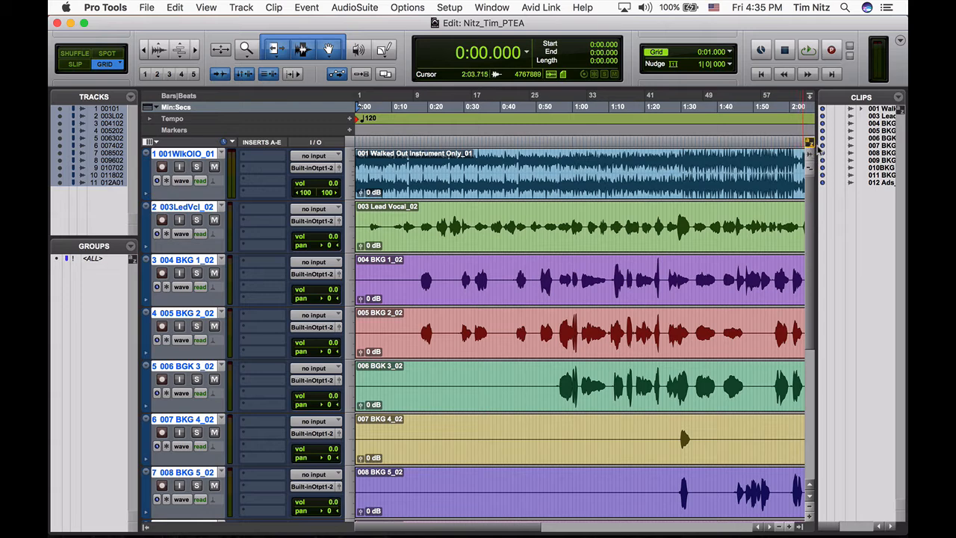
pyautogui.click(808, 141)
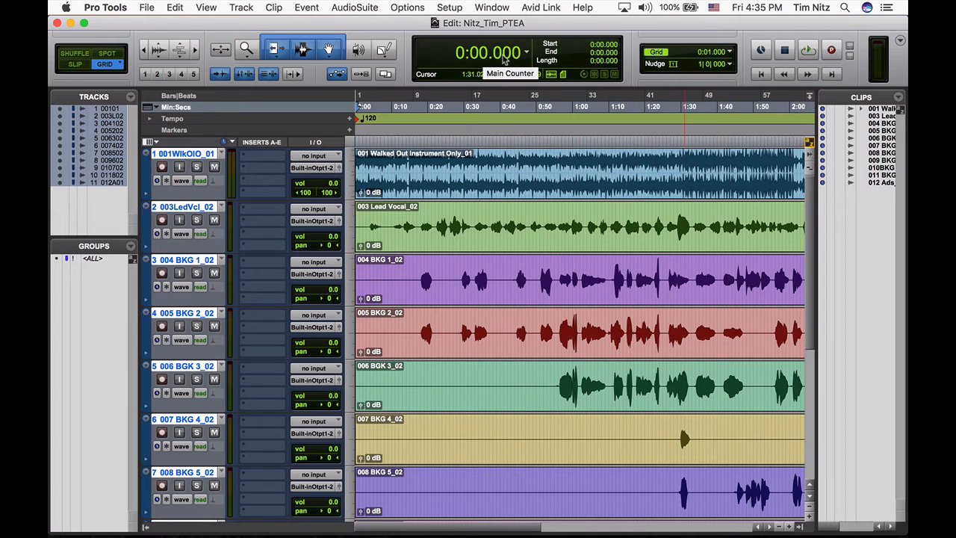
pyautogui.click(527, 54)
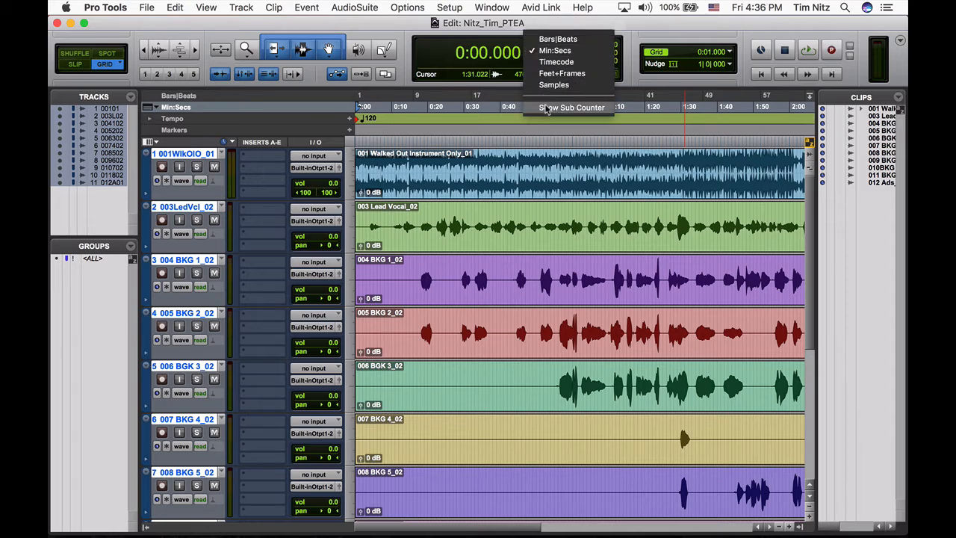
pyautogui.click(547, 109)
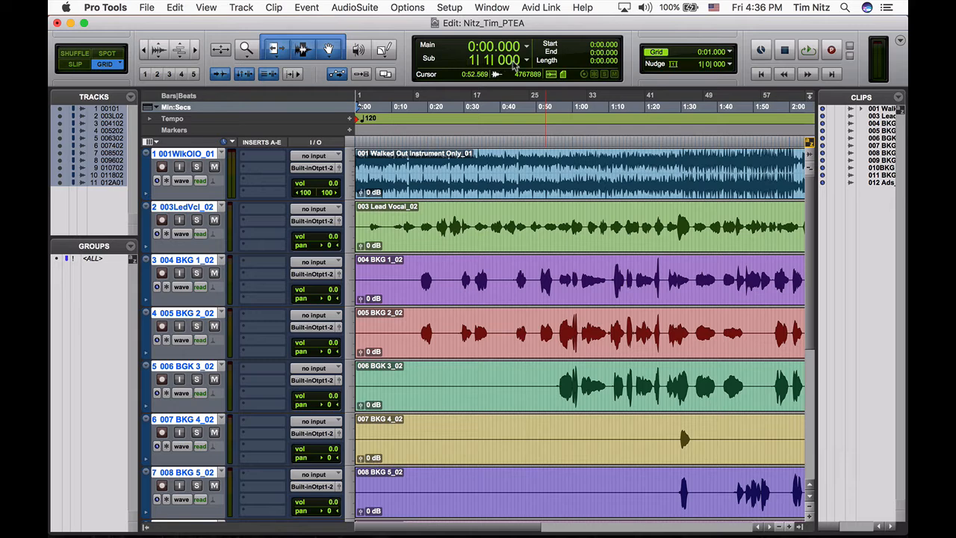
pyautogui.click(526, 59)
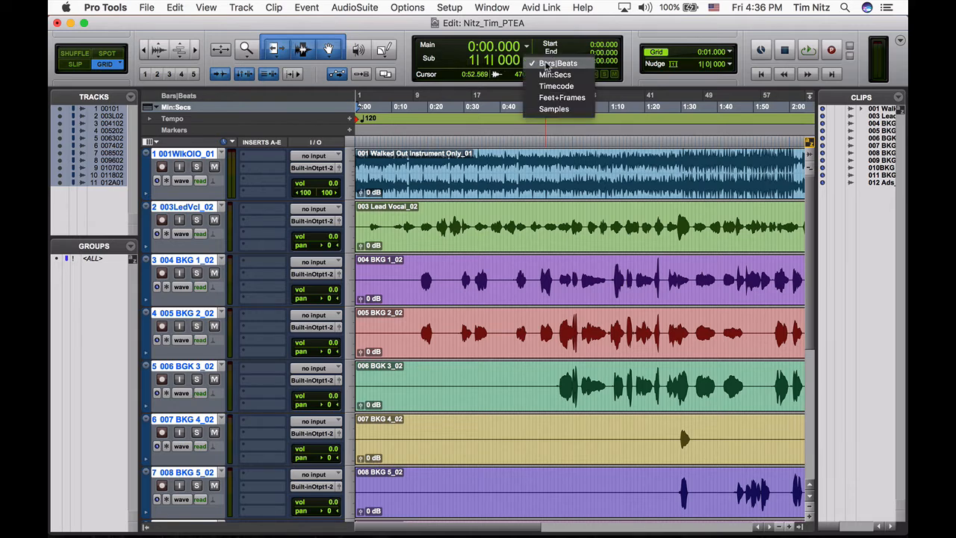
pyautogui.click(548, 66)
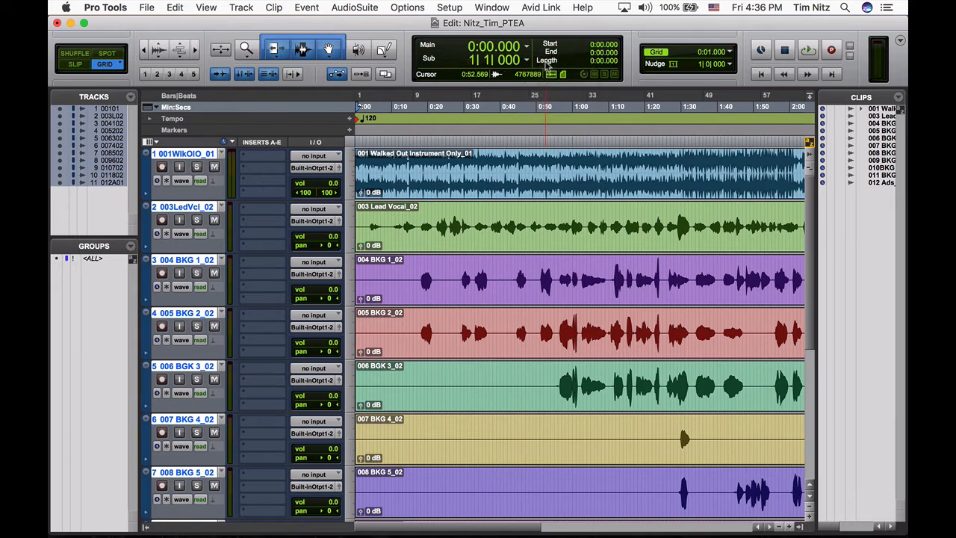
# - Create one new stereo Master Fader track in Samples below the existing audio tracks
pyautogui.scroll(-5, 435, 252)
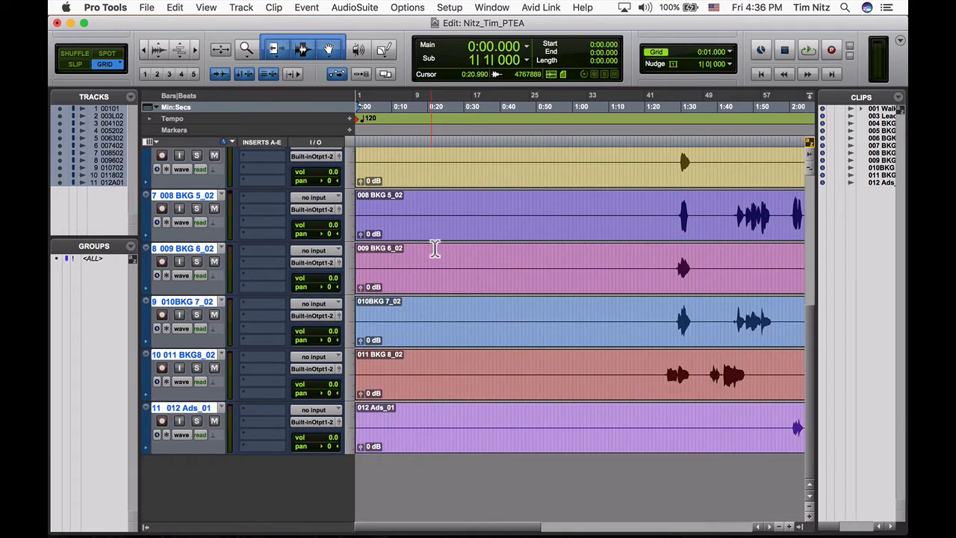
pyautogui.press('super+shift+n')
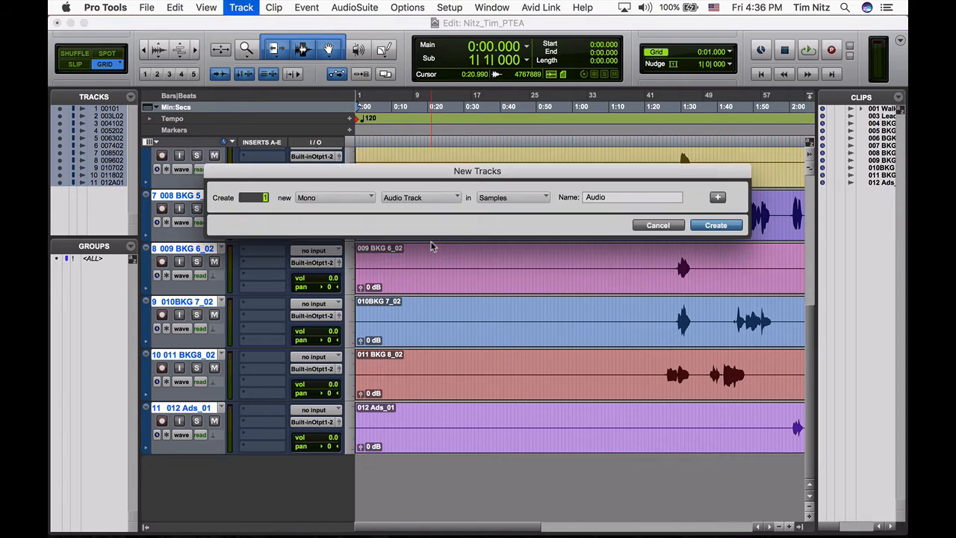
pyautogui.press('super+Right')
pyautogui.press('super+Down')
pyautogui.press('super+Down')
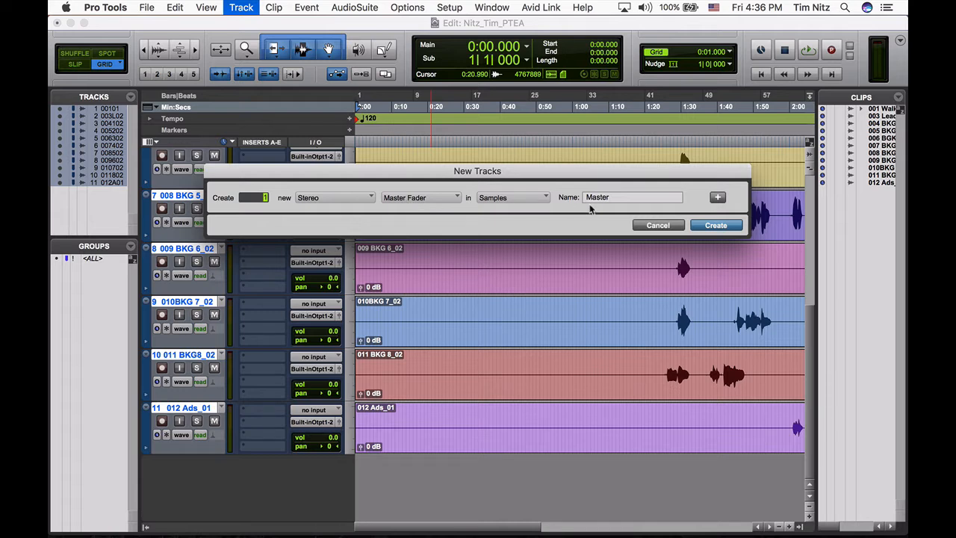
pyautogui.click(714, 225)
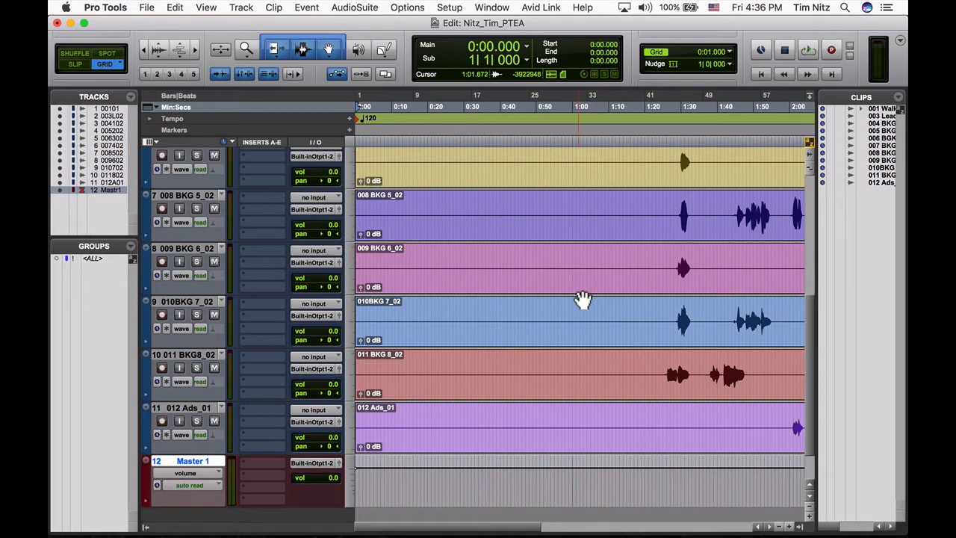
# - Read the Step 2 requirements in Chrome, then check the Playback Engine settings and available interfaces in Pro Tools, keeping Built-in Output
pyautogui.press('super+Tab')
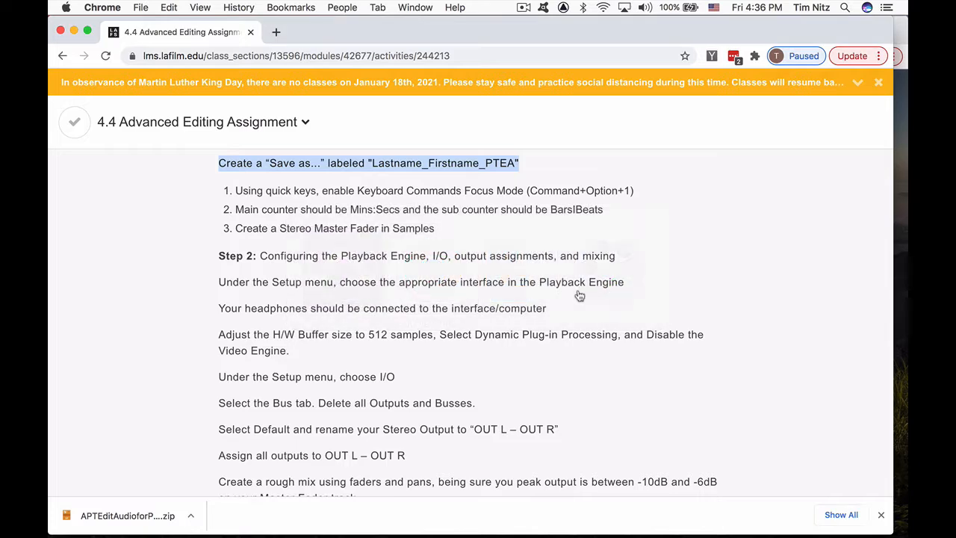
pyautogui.scroll(-3, 525, 278)
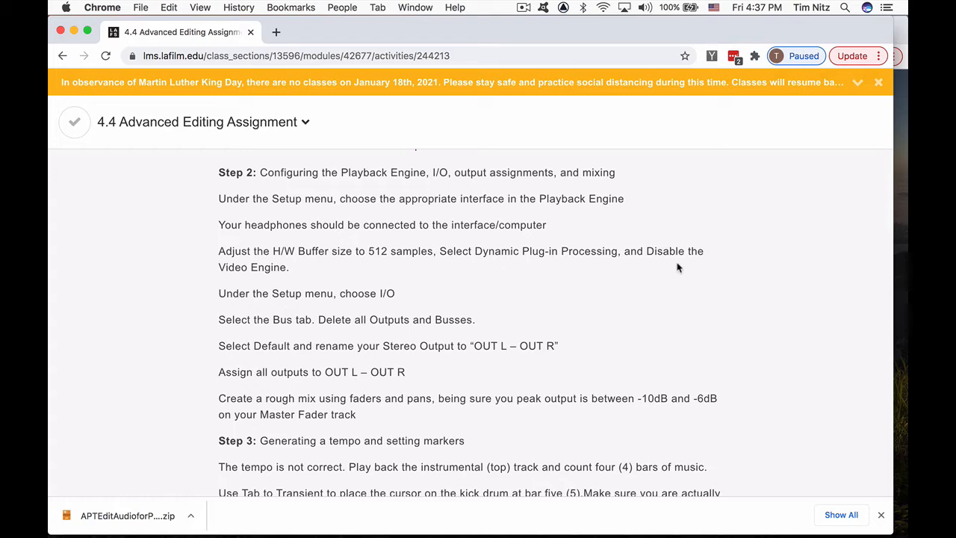
pyautogui.press('super+Tab')
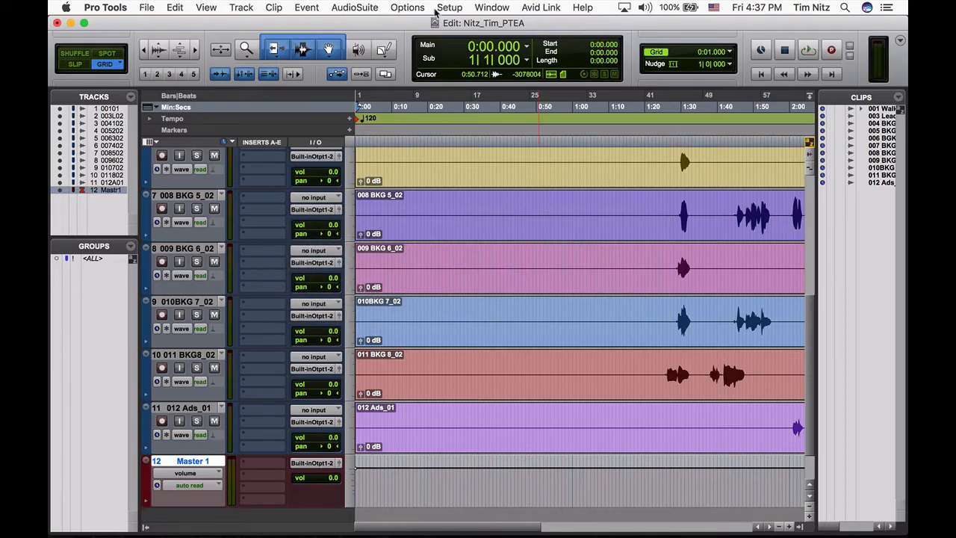
pyautogui.click(440, 9)
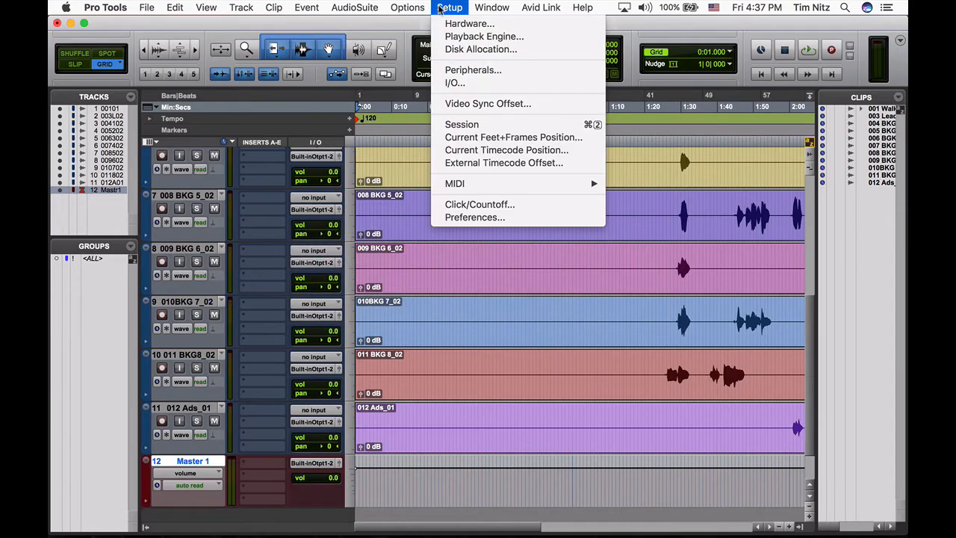
pyautogui.click(451, 37)
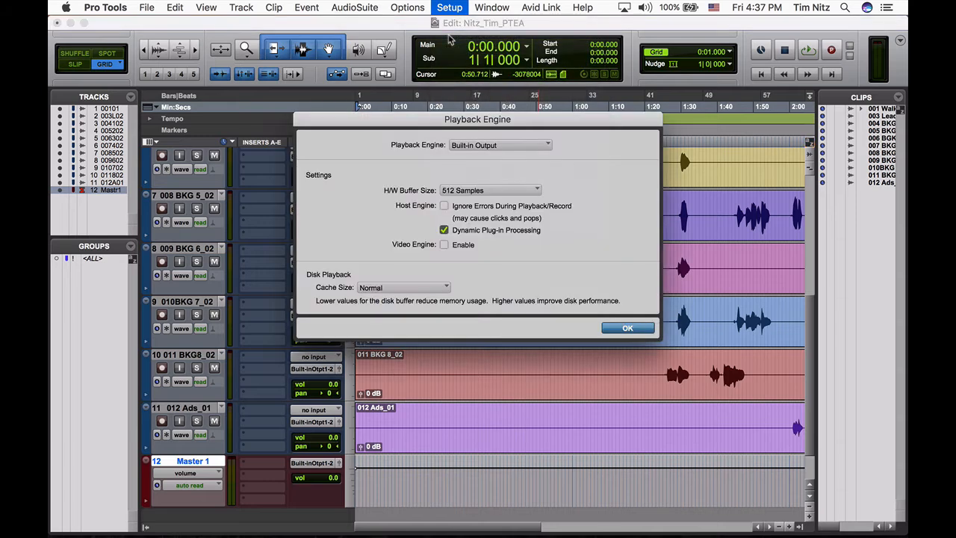
pyautogui.click(489, 146)
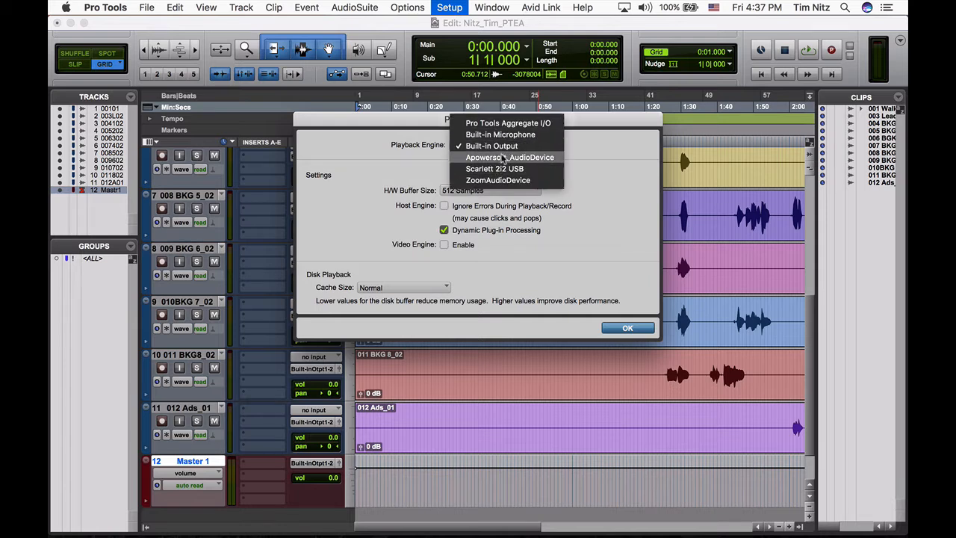
pyautogui.click(622, 158)
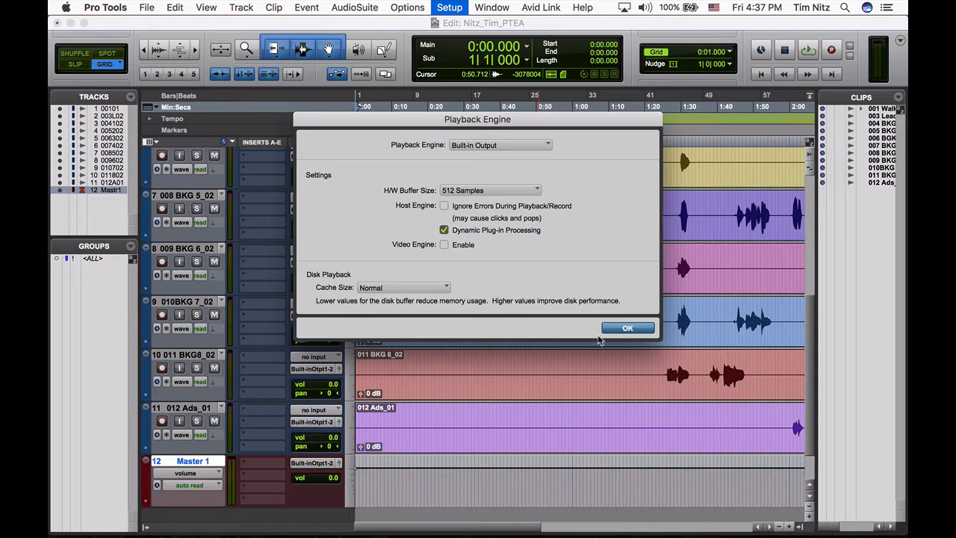
pyautogui.click(627, 328)
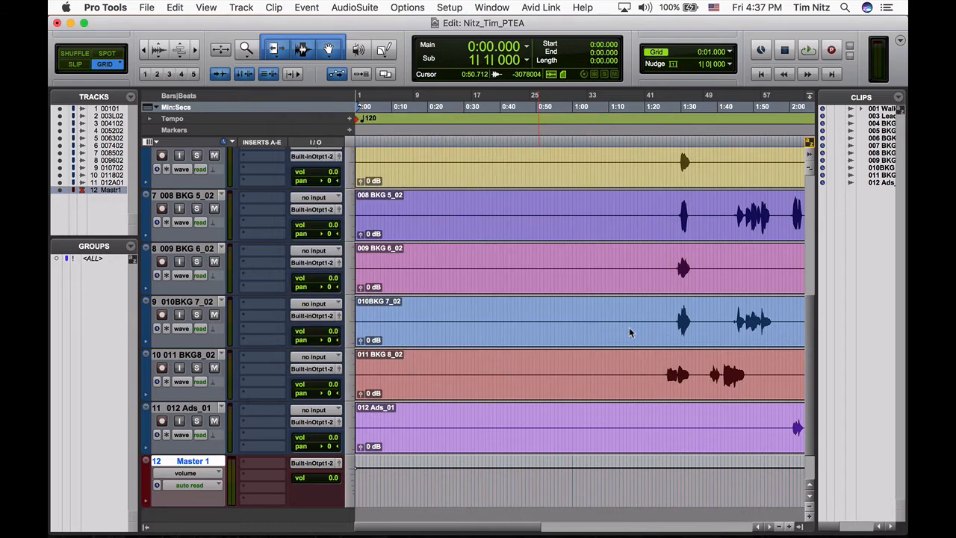
# - Recheck the I/O instructions in Chrome, then delete all output and bus paths from the Bus page of I/O Setup in Pro Tools
pyautogui.press('super+Tab')
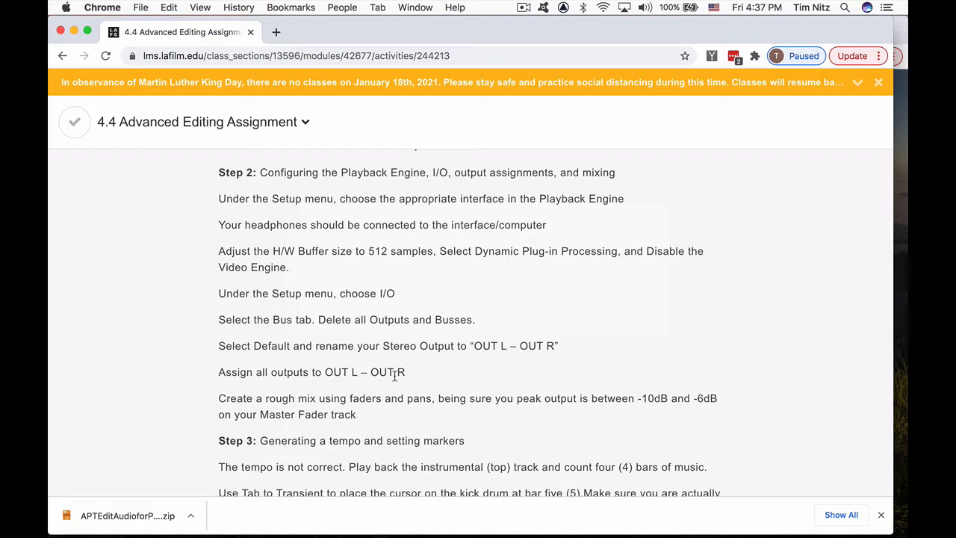
pyautogui.press('super+Tab')
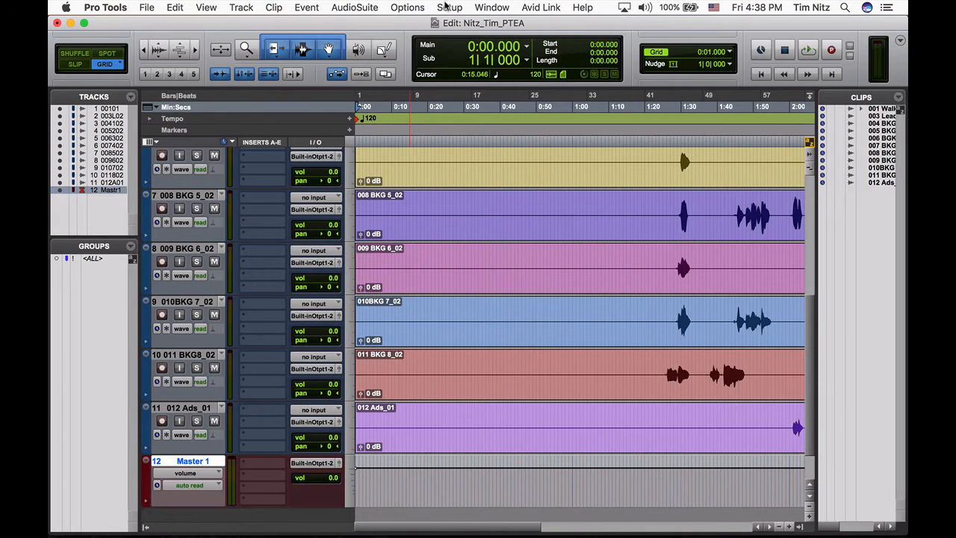
pyautogui.click(448, 7)
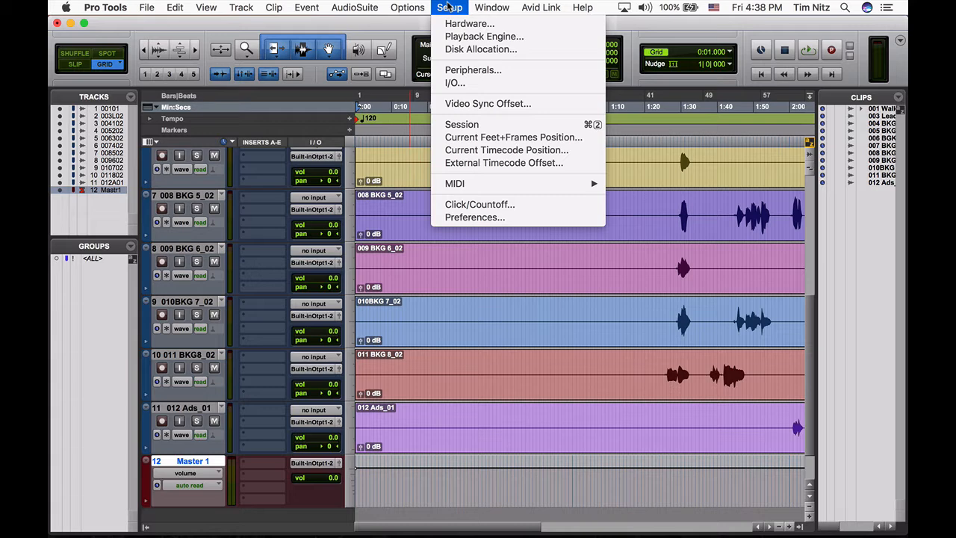
pyautogui.click(467, 83)
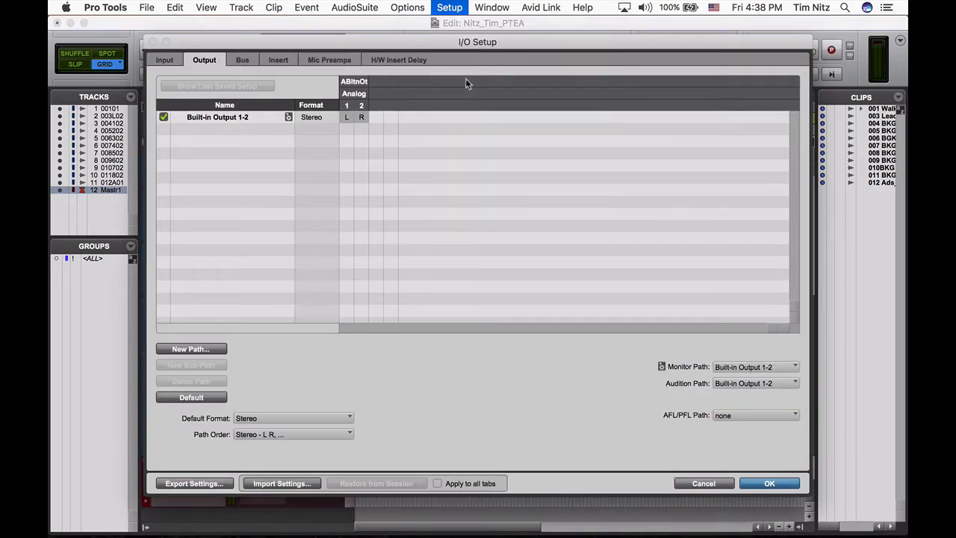
pyautogui.click(245, 61)
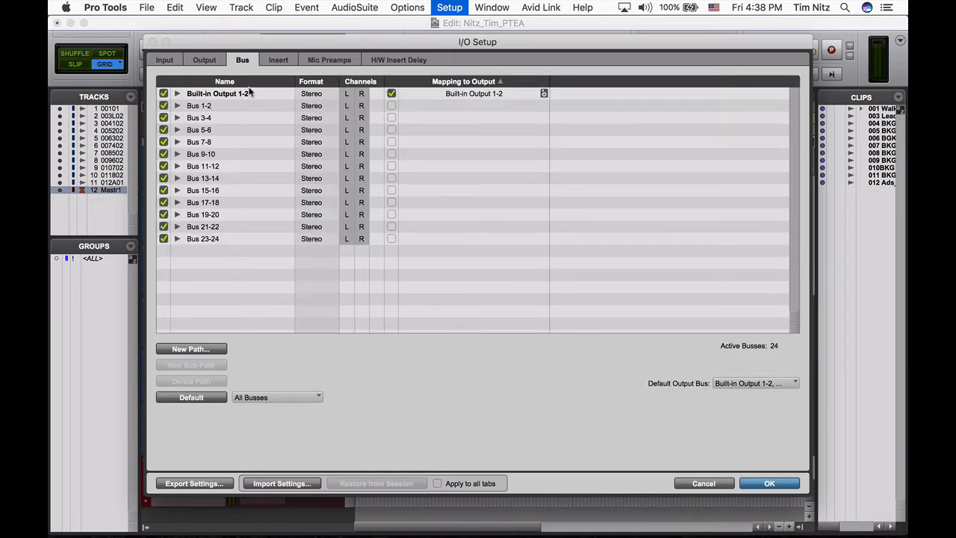
pyautogui.press('super+a')
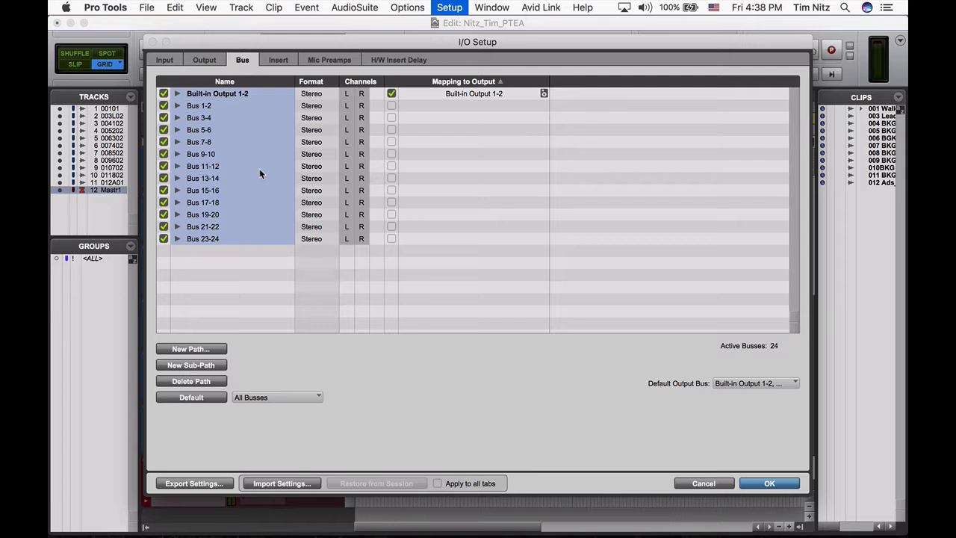
pyautogui.press('Delete')
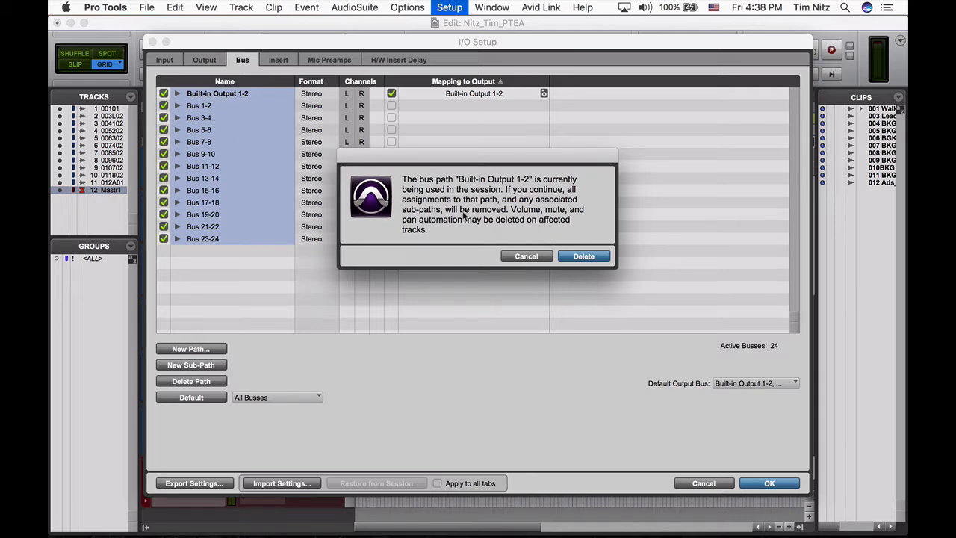
pyautogui.click(584, 257)
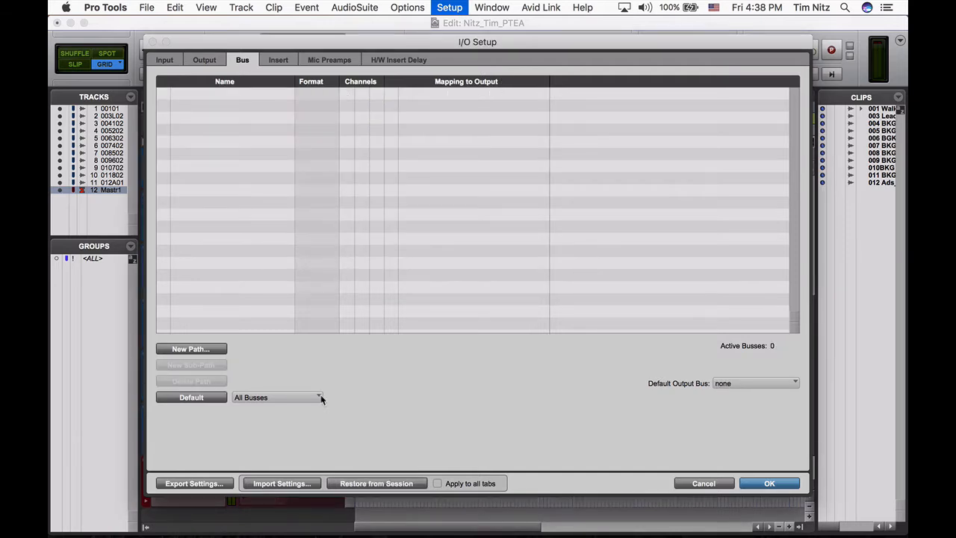
# - Restore the default busses, rename the stereo output path Out L - Out R, and apply the I/O setup
pyautogui.click(191, 397)
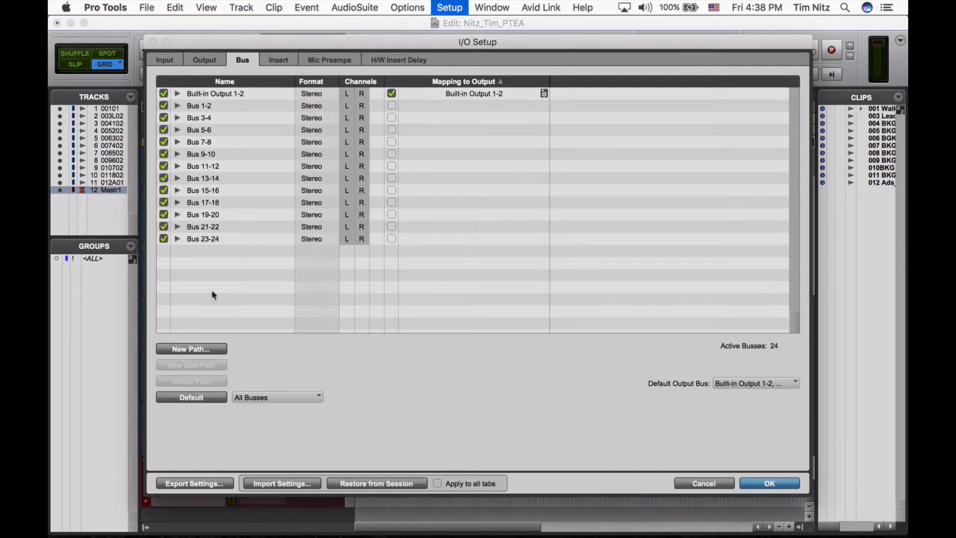
pyautogui.doubleClick(208, 94)
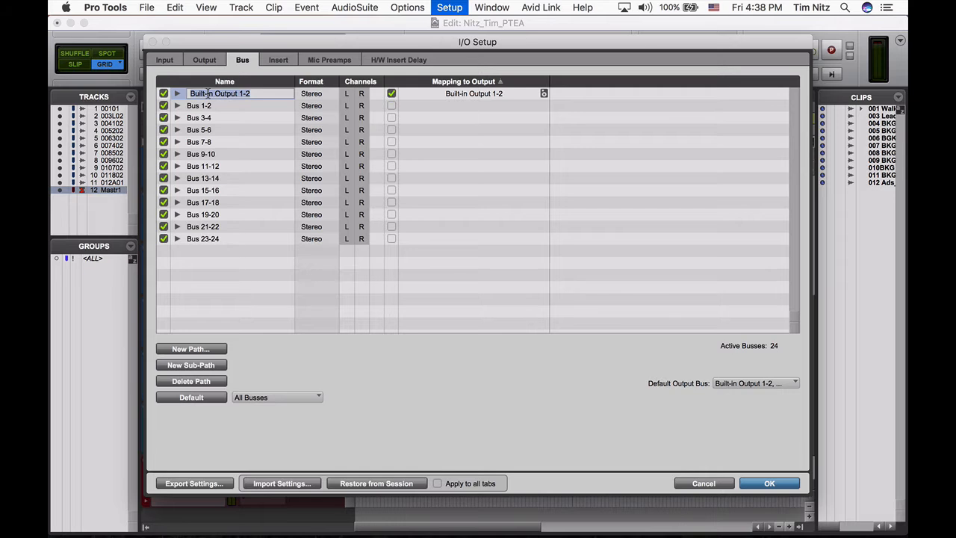
pyautogui.write('Out L - Out R')
pyautogui.press('Return')
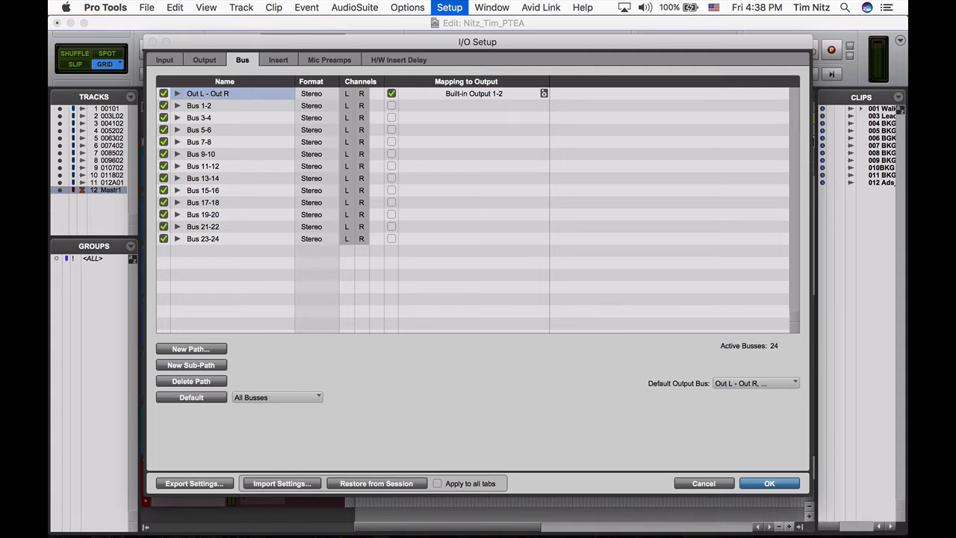
pyautogui.click(763, 484)
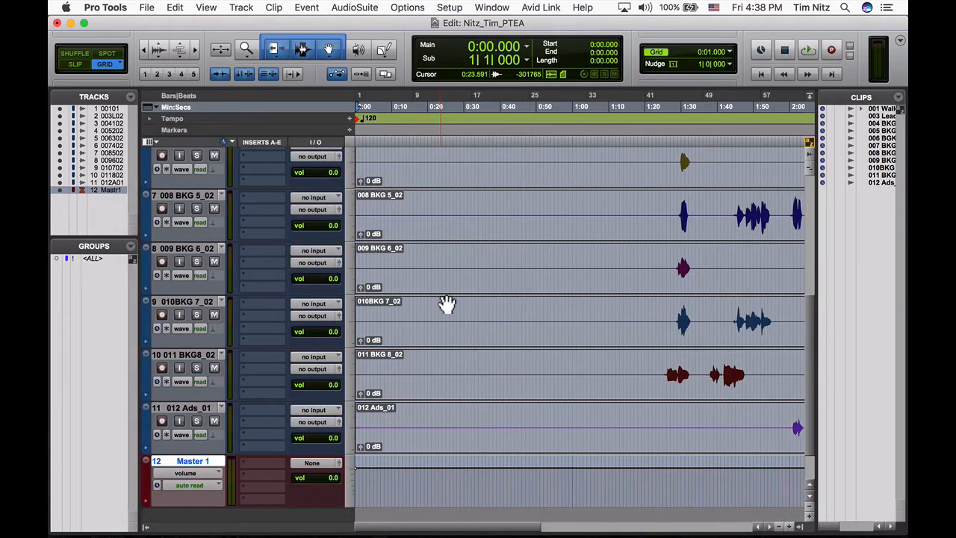
# - Assign the outputs of all tracks, including the Master Fader, to the stereo path Out L - Out R
pyautogui.scroll(1, 453, 338)
pyautogui.scroll(5, 453, 338)
pyautogui.scroll(-7, 452, 338)
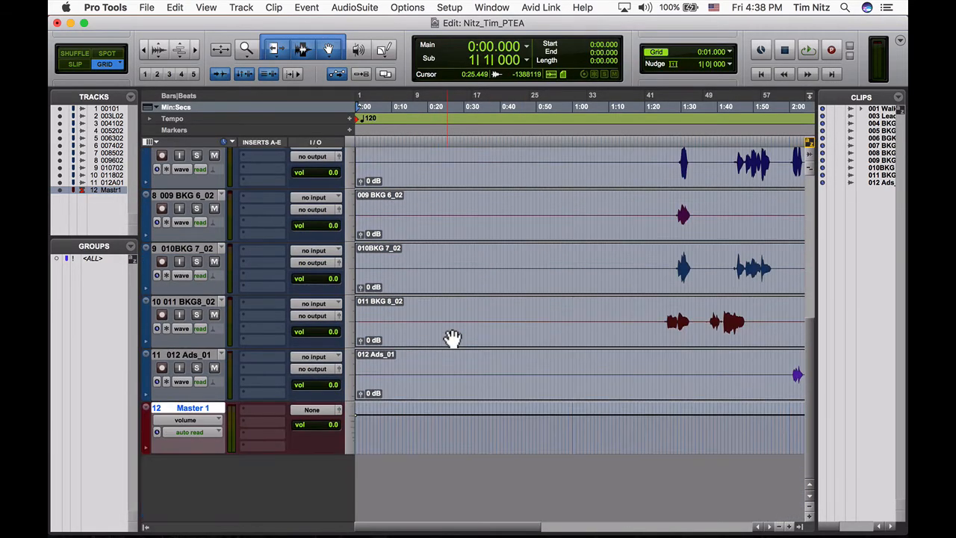
pyautogui.scroll(7, 452, 337)
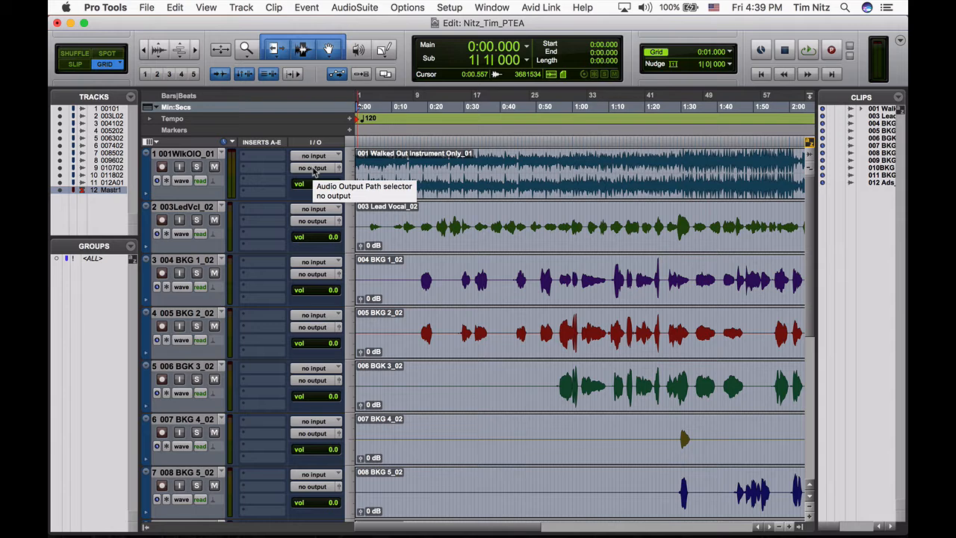
pyautogui.click(313, 169)
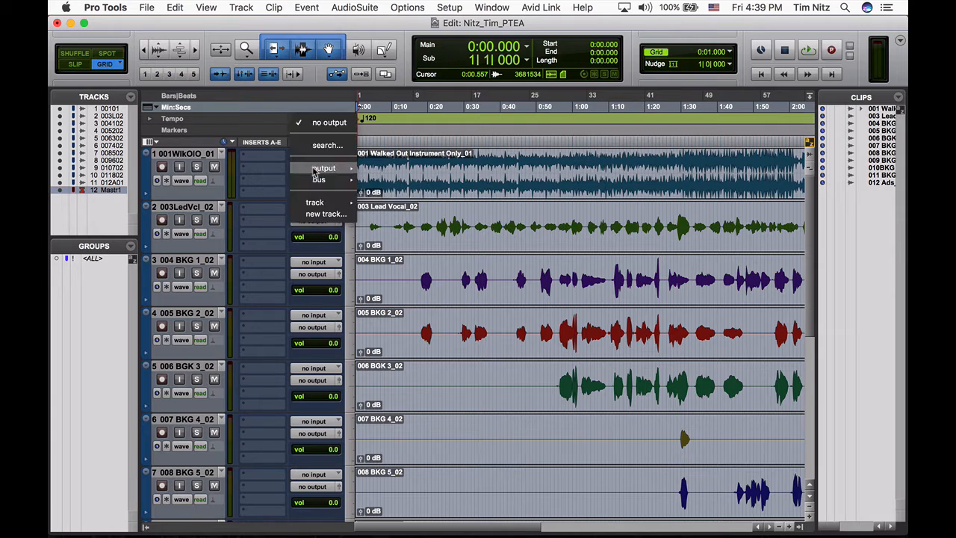
pyautogui.moveTo(318, 172)
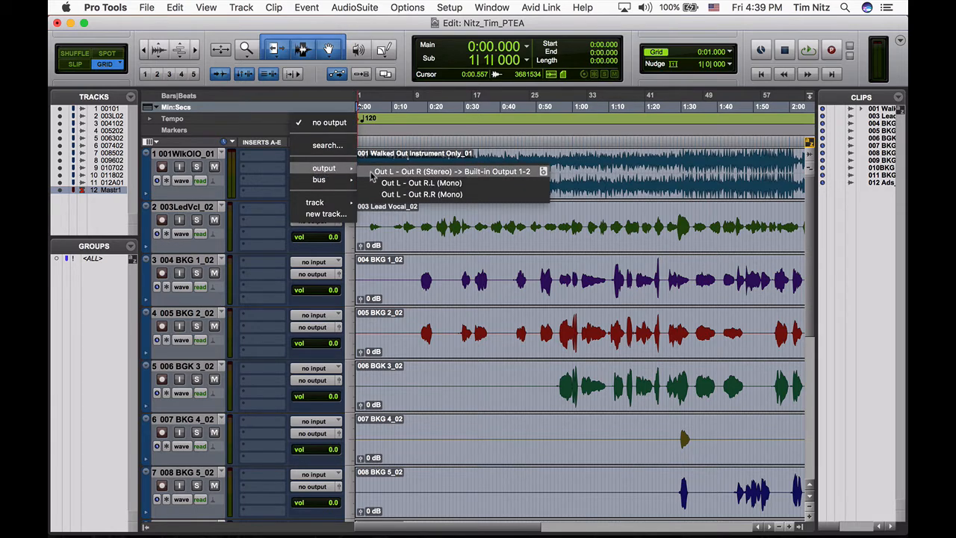
pyautogui.keyDown('alt'); pyautogui.click(373, 172); pyautogui.keyUp('alt')
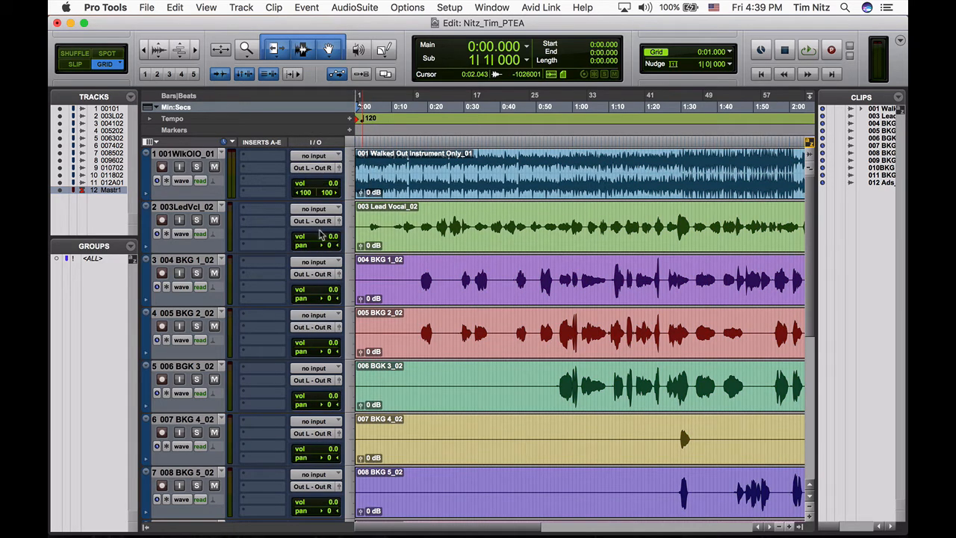
pyautogui.scroll(-6, 325, 232)
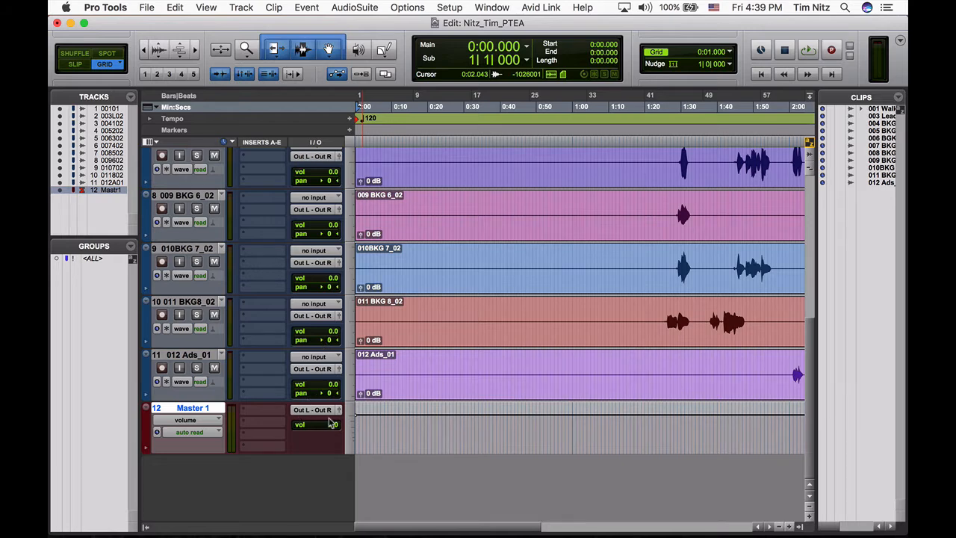
# - Switch to the assignment in Chrome and read the rough mix requirement and the Step 3 tempo and marker instructions
pyautogui.press('super+Tab')
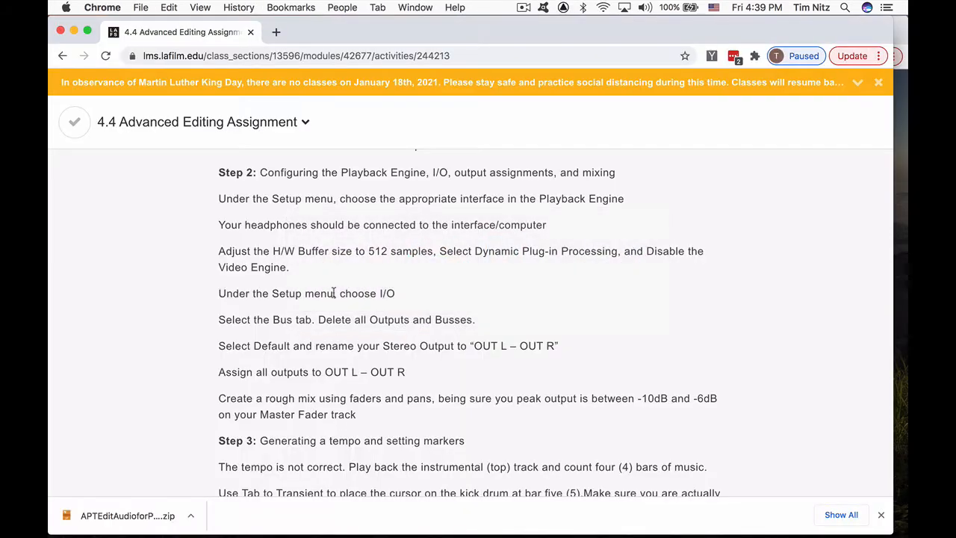
pyautogui.scroll(-1, 332, 309)
pyautogui.scroll(-4, 331, 308)
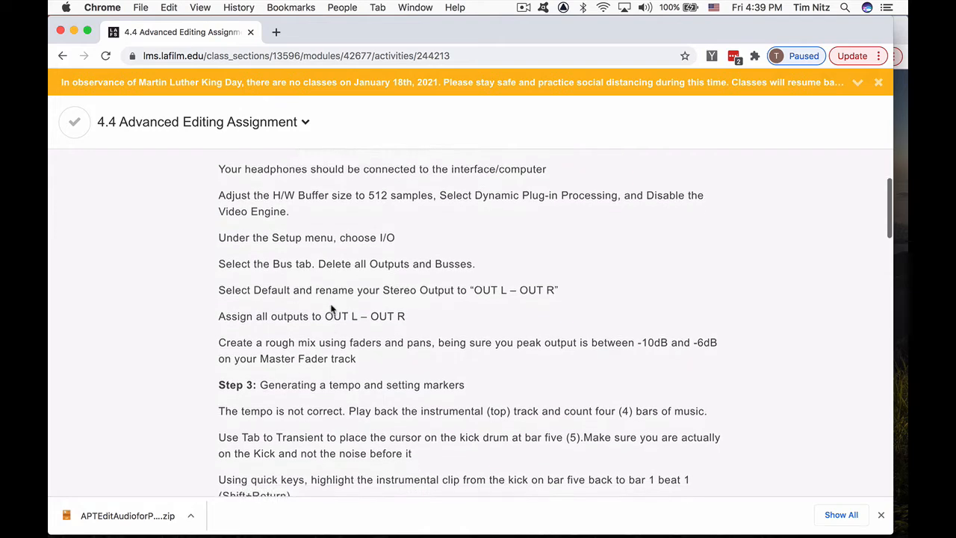
pyautogui.scroll(-5, 326, 302)
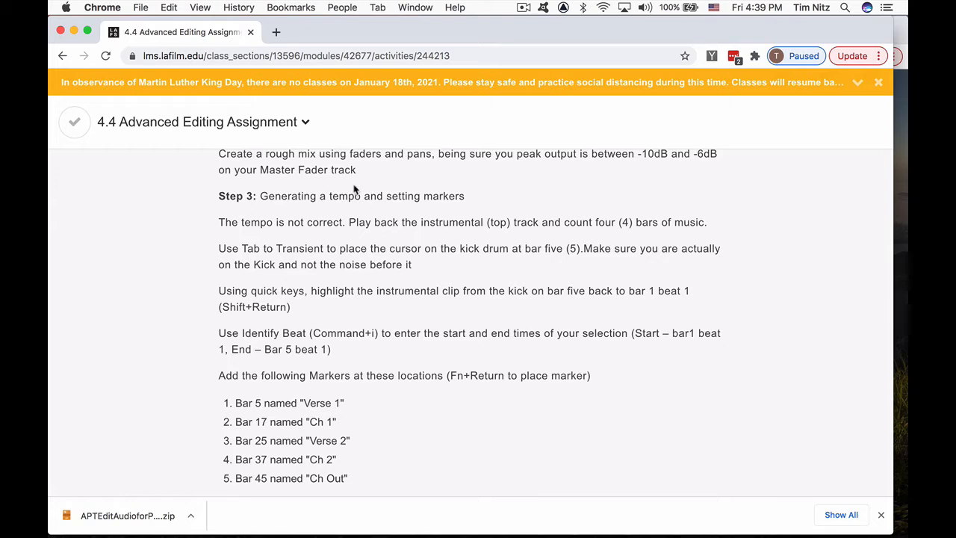
# - In Pro Tools, open the Master 1 output fader window, park it over the clip list, and narrow the clip list
pyautogui.press('super+Tab')
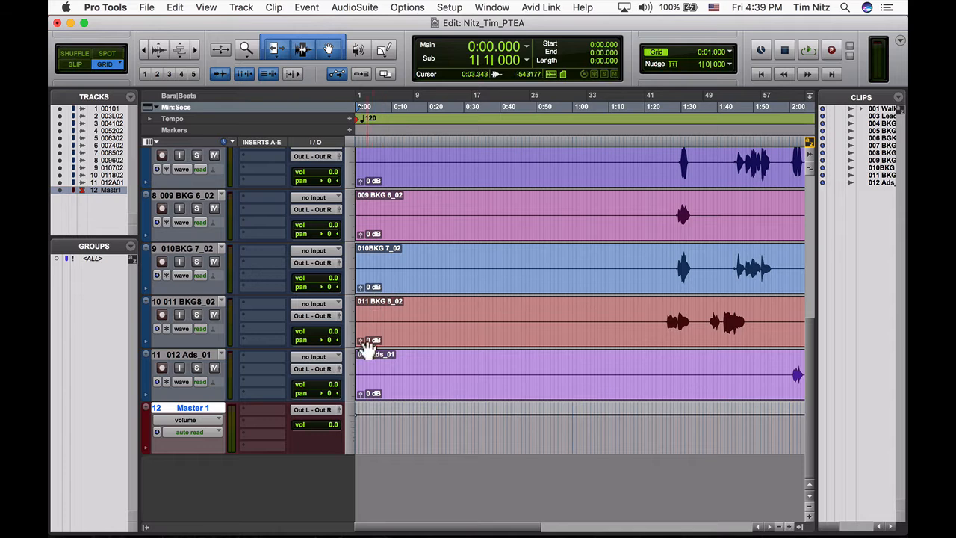
pyautogui.click(340, 416)
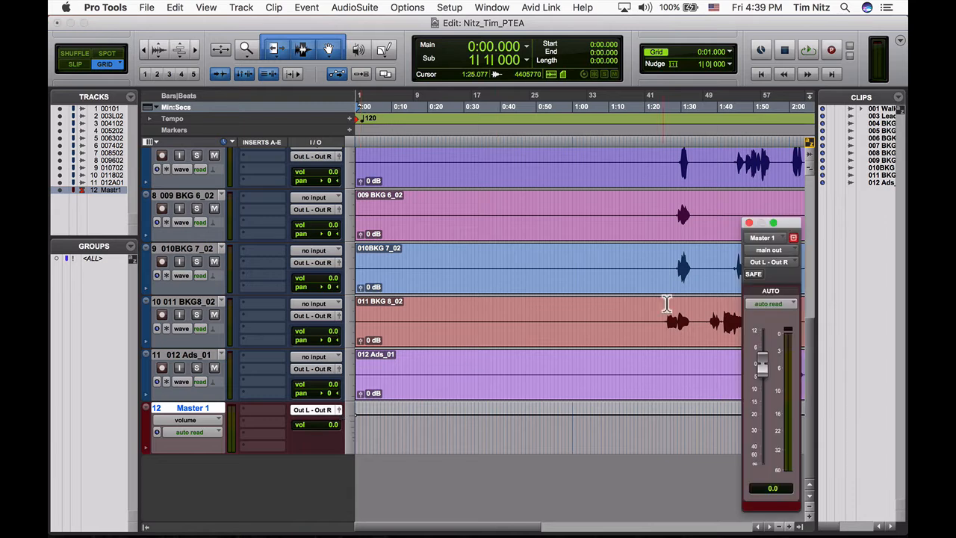
pyautogui.moveTo(840, 206); pyautogui.dragTo(881, 156)
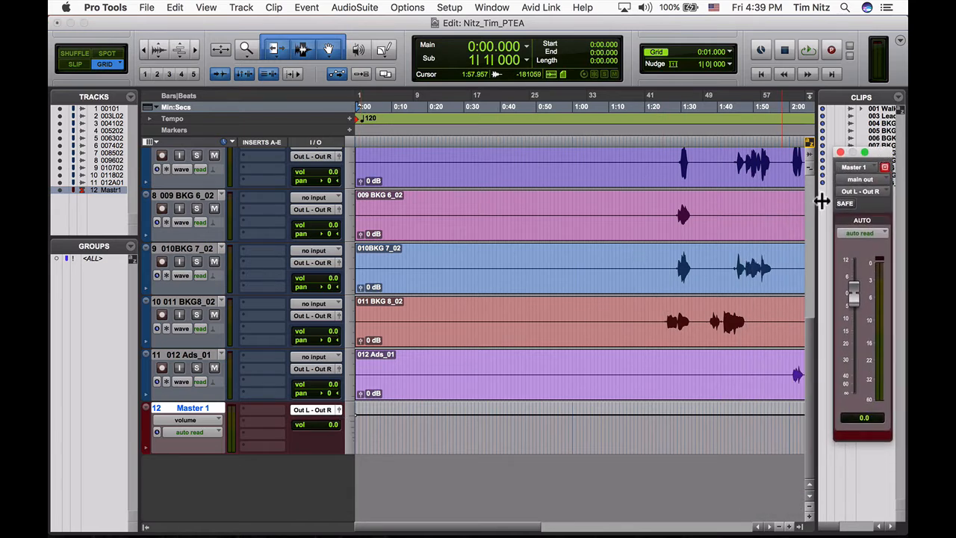
pyautogui.moveTo(819, 201); pyautogui.dragTo(838, 200)
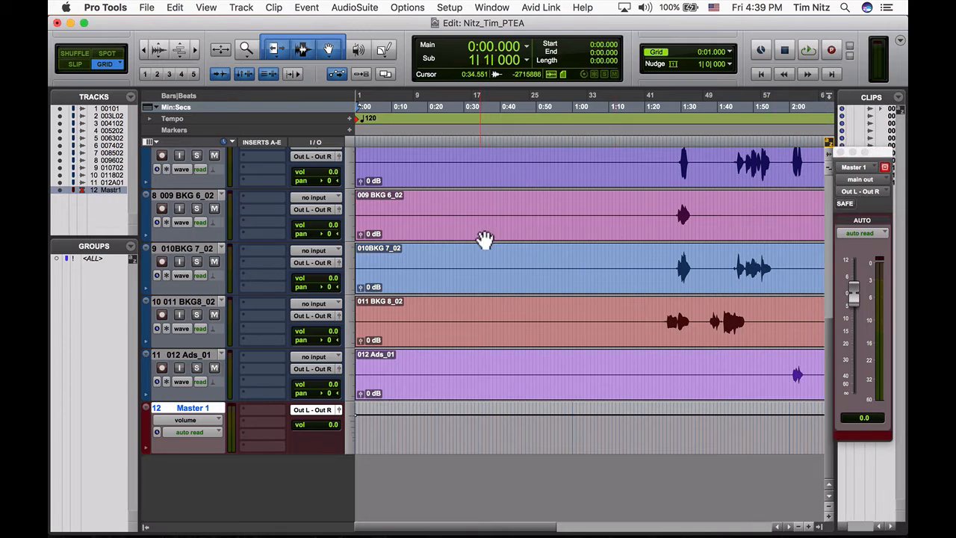
# - Switch to the Mix window, bring the channel faders into view, and show the track and group lists
pyautogui.press('super+equal')
pyautogui.scroll(-3, 482, 235)
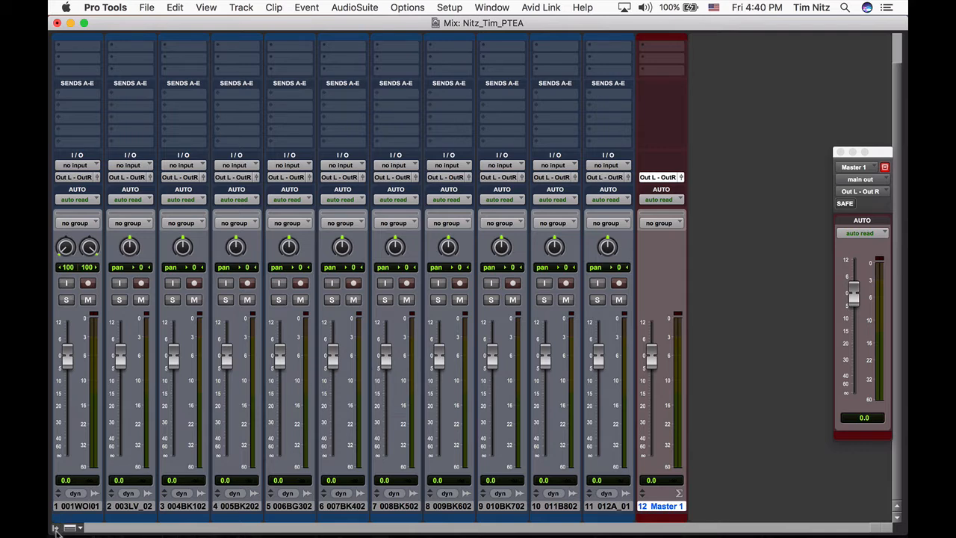
pyautogui.click(55, 528)
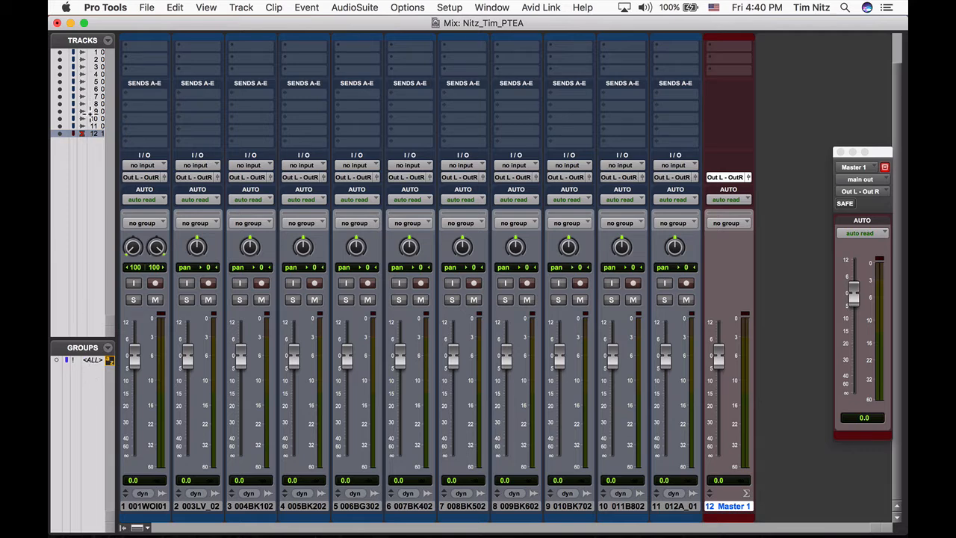
# - Pull all faders down to -∞ with the All group, disable the group, and return the Master 1 fader to 0.0
pyautogui.click(92, 362)
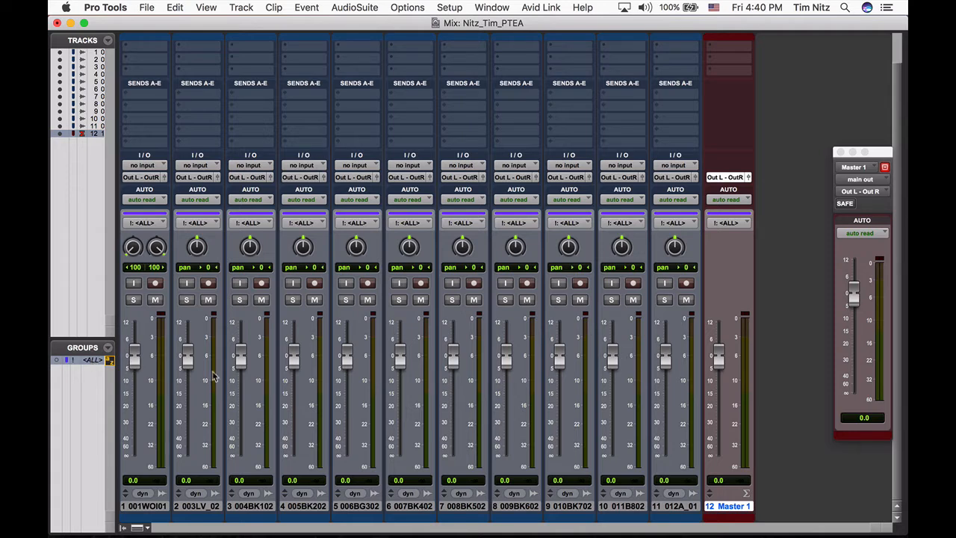
pyautogui.moveTo(134, 361); pyautogui.dragTo(130, 484)
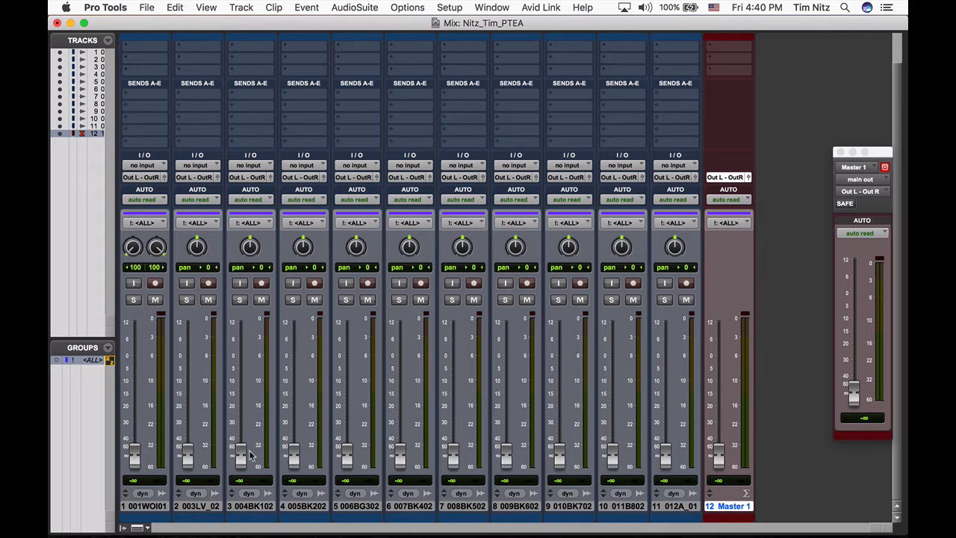
pyautogui.click(88, 362)
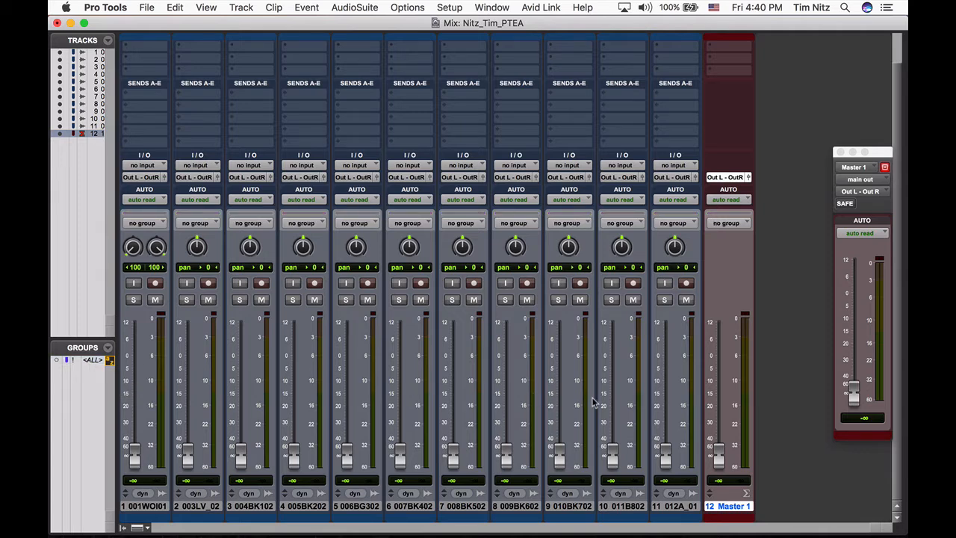
pyautogui.keyDown('alt'); pyautogui.click(718, 457); pyautogui.keyUp('alt')
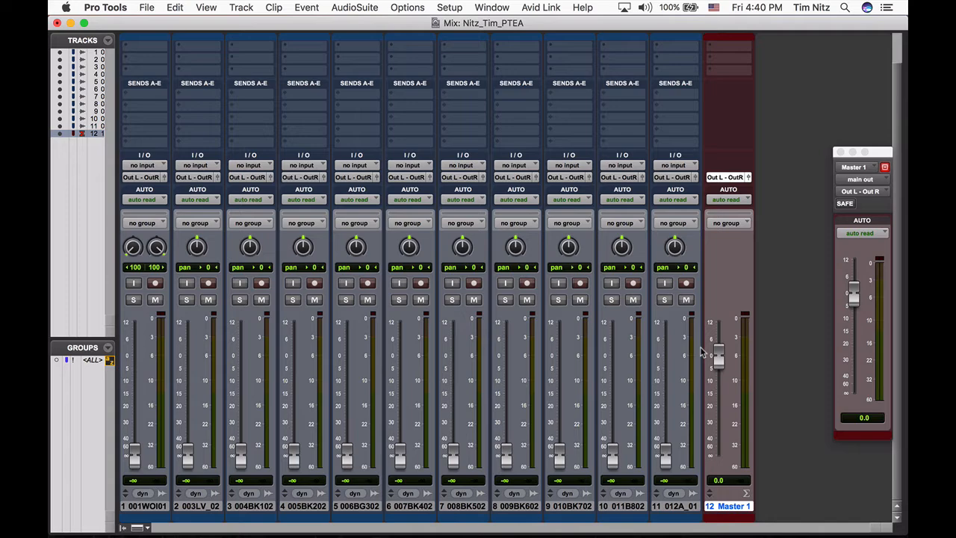
# - Play the session in the Edit window and set the instrumental track's volume to -4.0 and the lead vocal's to -2.0
pyautogui.press('super+equal')
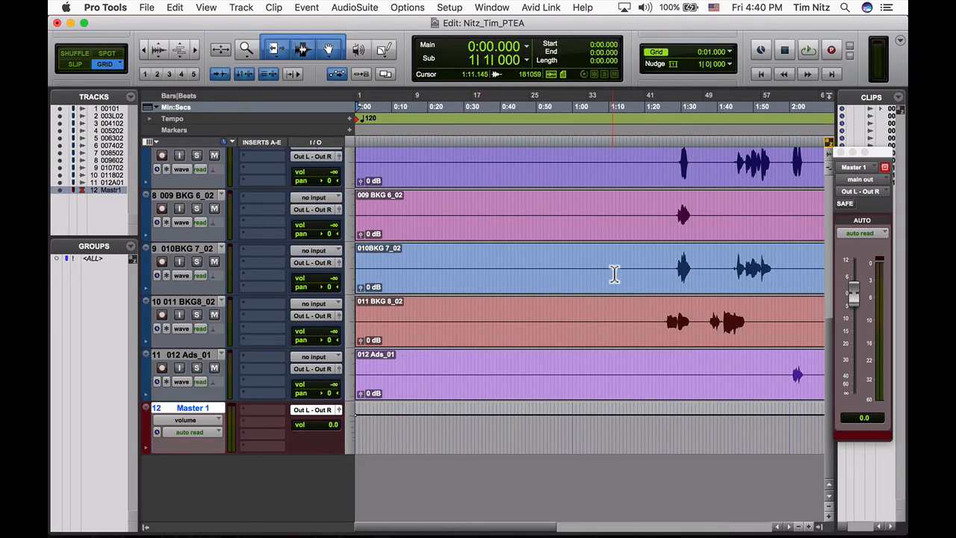
pyautogui.scroll(10, 614, 274)
pyautogui.press('space')
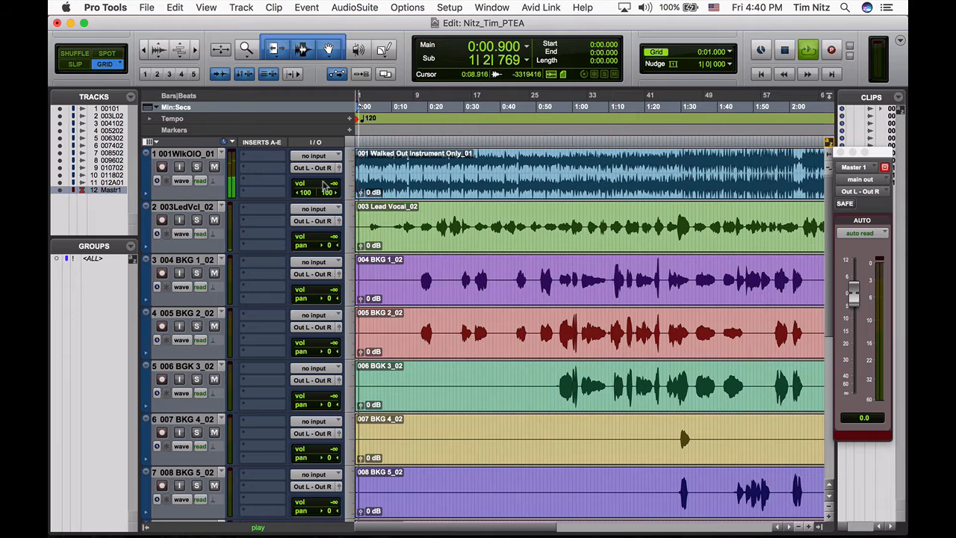
pyautogui.moveTo(322, 184); pyautogui.dragTo(321, 149)
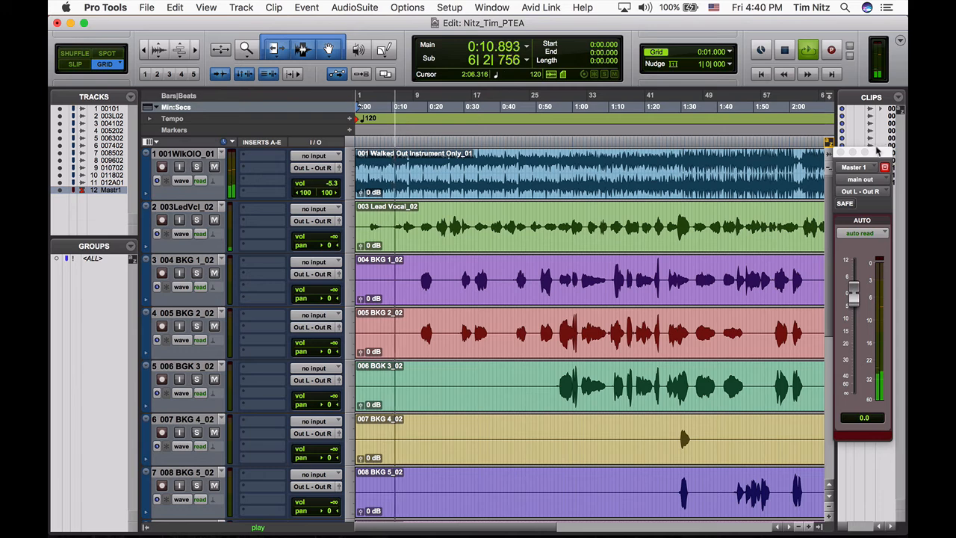
pyautogui.moveTo(876, 153); pyautogui.dragTo(849, 76)
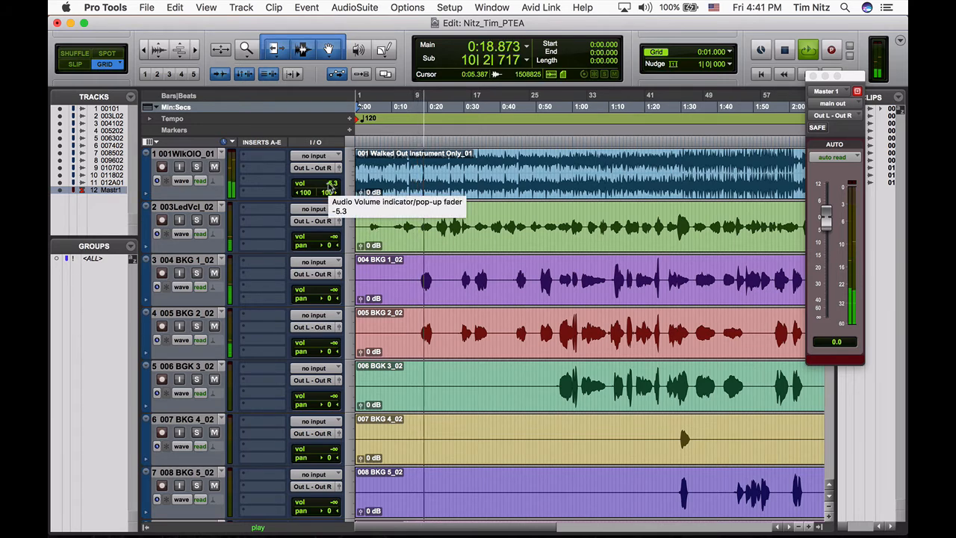
pyautogui.moveTo(331, 184); pyautogui.dragTo(331, 184)
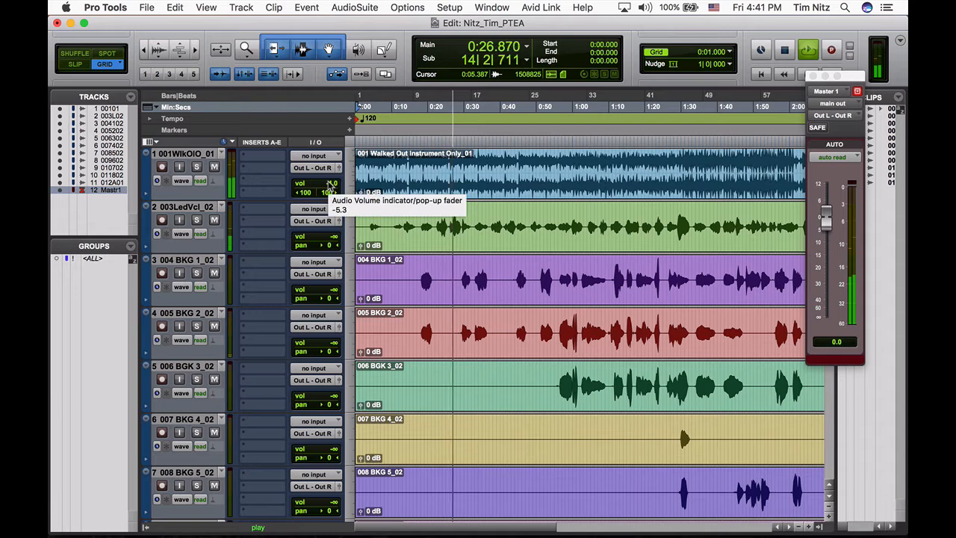
pyautogui.moveTo(330, 243); pyautogui.dragTo(325, 204)
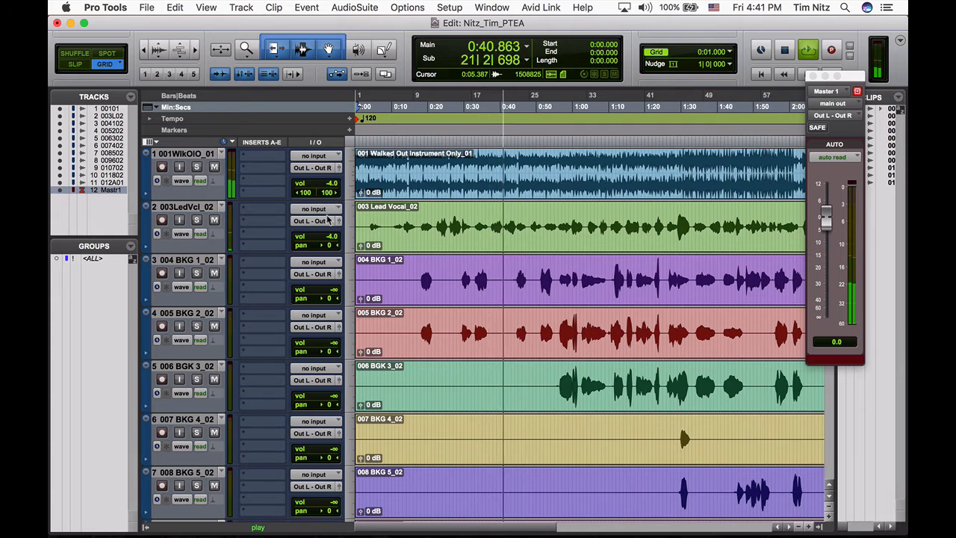
pyautogui.moveTo(326, 239); pyautogui.dragTo(326, 238)
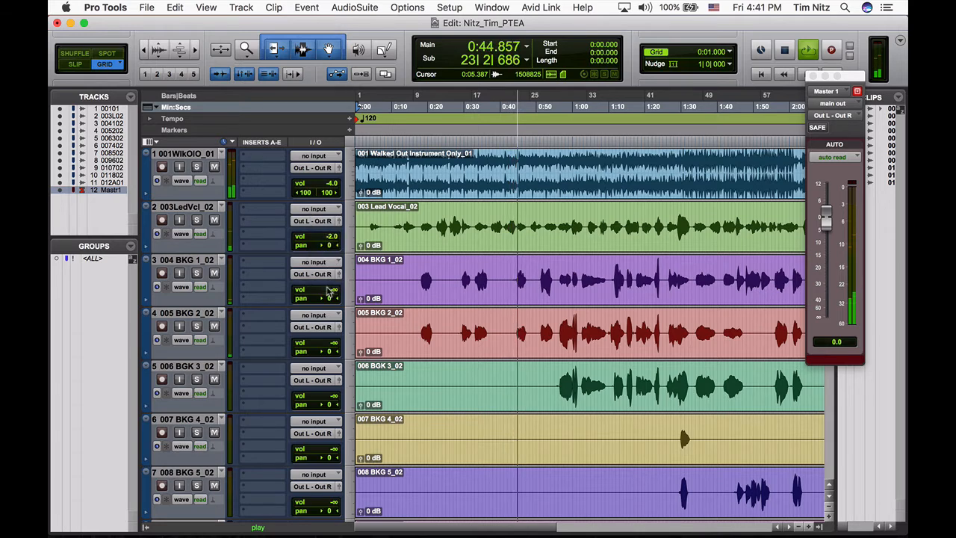
# - Set BKG 1 to -13.9 panned 100 left, BKG 2 to -13.2 panned 100 right, and BKG 3 to -13.2
pyautogui.moveTo(326, 290); pyautogui.dragTo(326, 267)
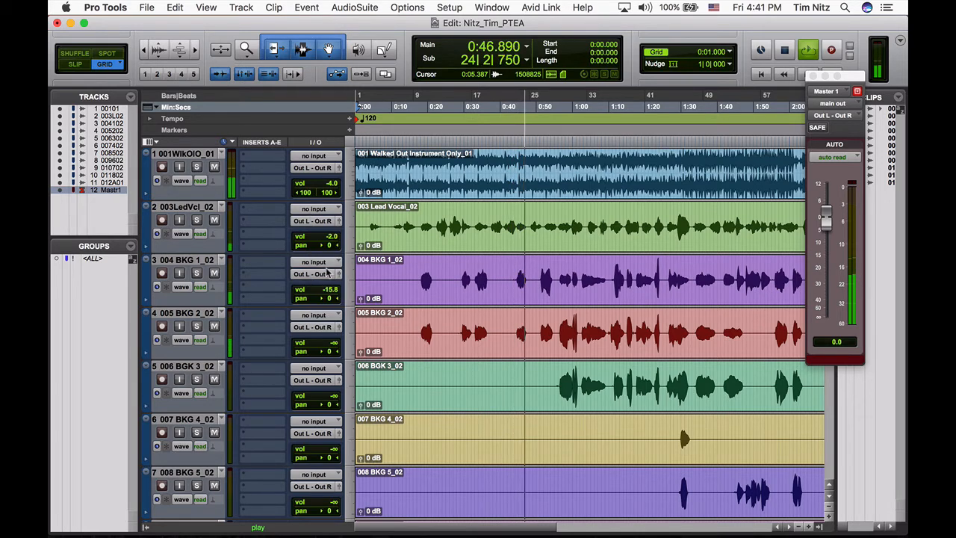
pyautogui.moveTo(331, 346)
pyautogui.mouseDown()
pyautogui.moveTo(328, 286)
pyautogui.moveTo(322, 300)
pyautogui.moveTo(284, 300)
pyautogui.moveTo(300, 333)
pyautogui.moveTo(336, 356)
pyautogui.mouseUp()
pyautogui.scroll(-1, 335, 357)
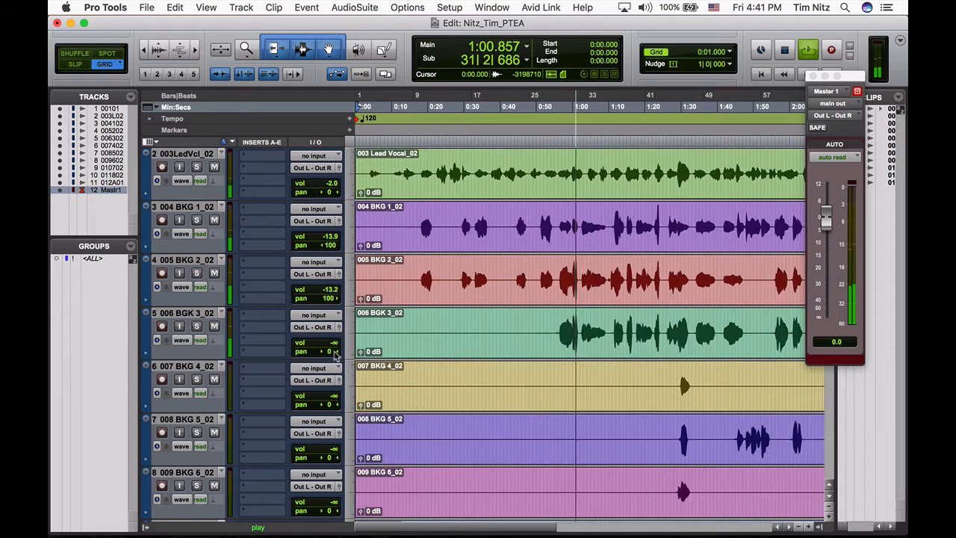
pyautogui.scroll(-1, 335, 357)
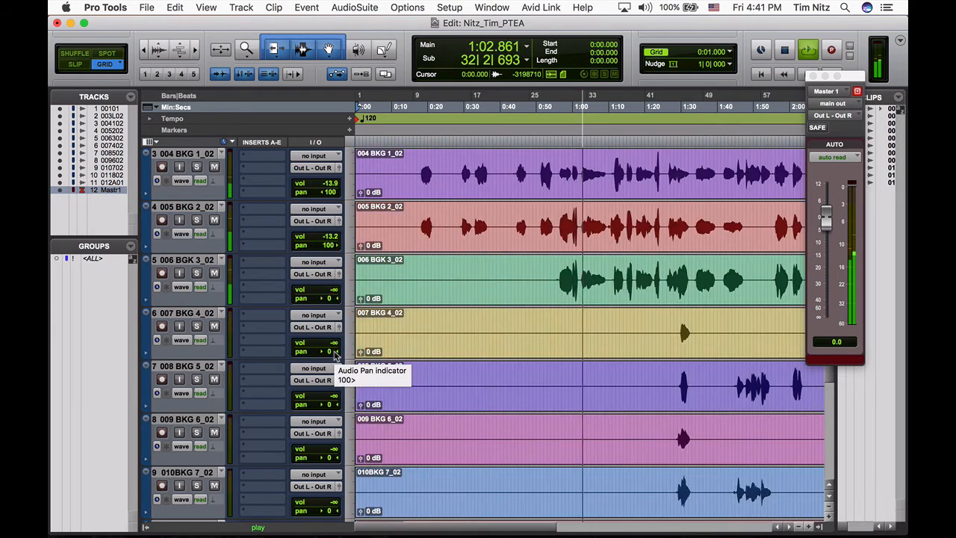
pyautogui.moveTo(330, 290)
pyautogui.mouseDown()
pyautogui.moveTo(330, 268)
pyautogui.moveTo(326, 291)
pyautogui.mouseUp()
# - Set BKG 4 and BKG 5 to -15.2 each, panning BKG 4 100 left and BKG 5 100 right
pyautogui.scroll(-1, 323, 302)
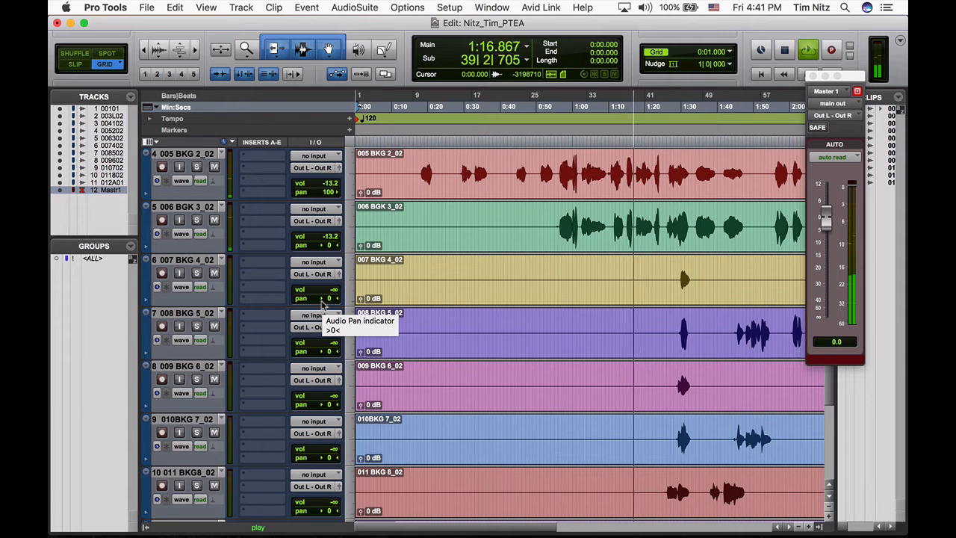
pyautogui.moveTo(326, 293); pyautogui.dragTo(325, 268)
pyautogui.click(329, 345)
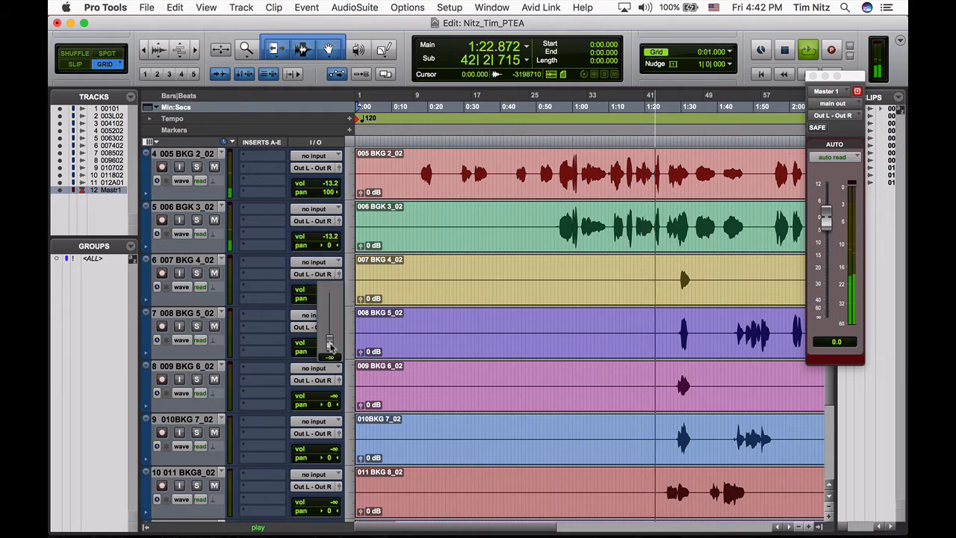
pyautogui.moveTo(329, 345); pyautogui.dragTo(315, 300)
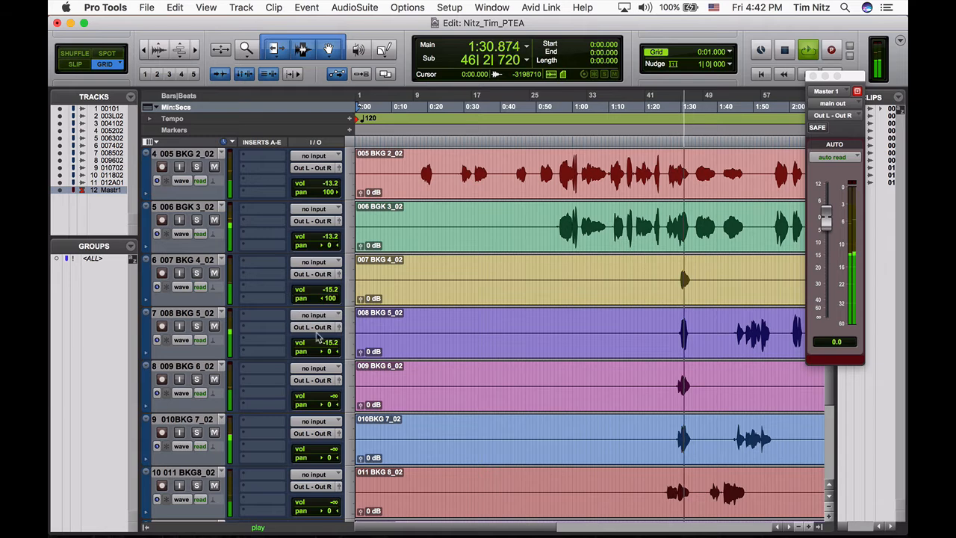
pyautogui.moveTo(330, 351); pyautogui.dragTo(372, 353)
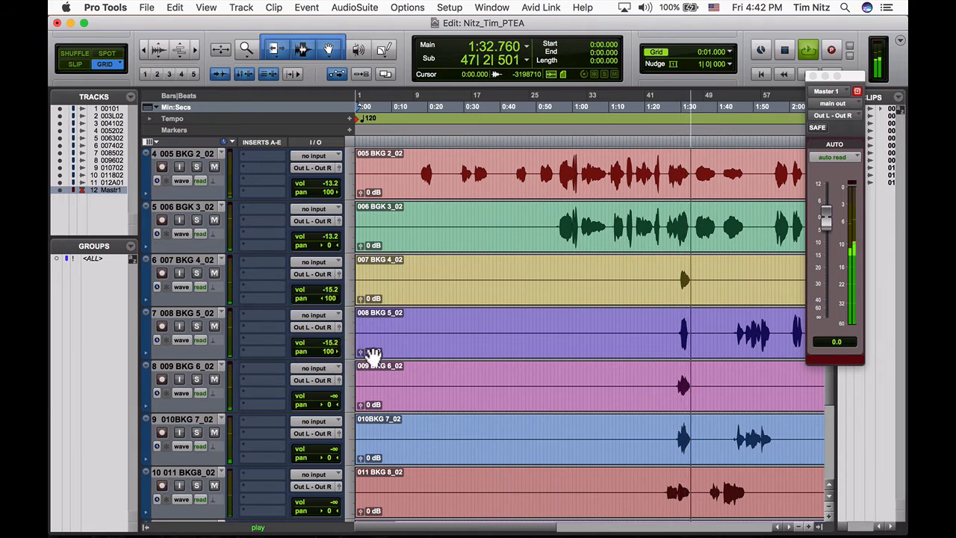
# - Set the volumes of BKG 6 and BKG 7 to -15.2 and of BKG 8 to -14.5
pyautogui.scroll(-2, 351, 349)
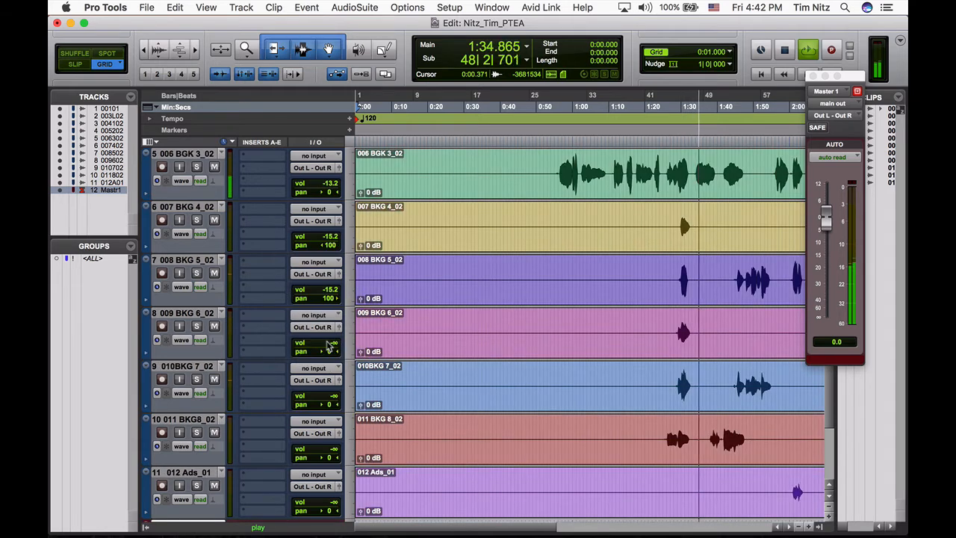
pyautogui.moveTo(329, 346); pyautogui.dragTo(329, 318)
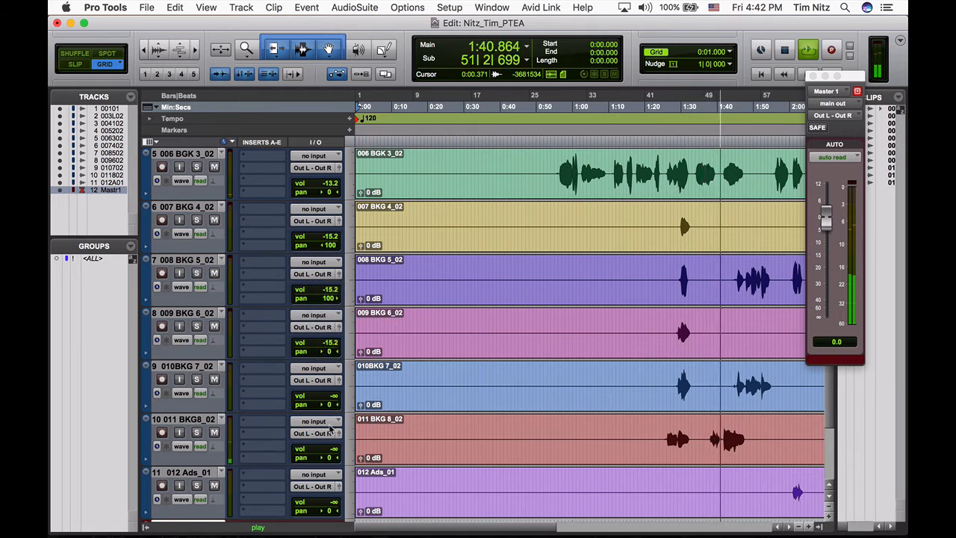
pyautogui.moveTo(328, 451); pyautogui.dragTo(325, 375)
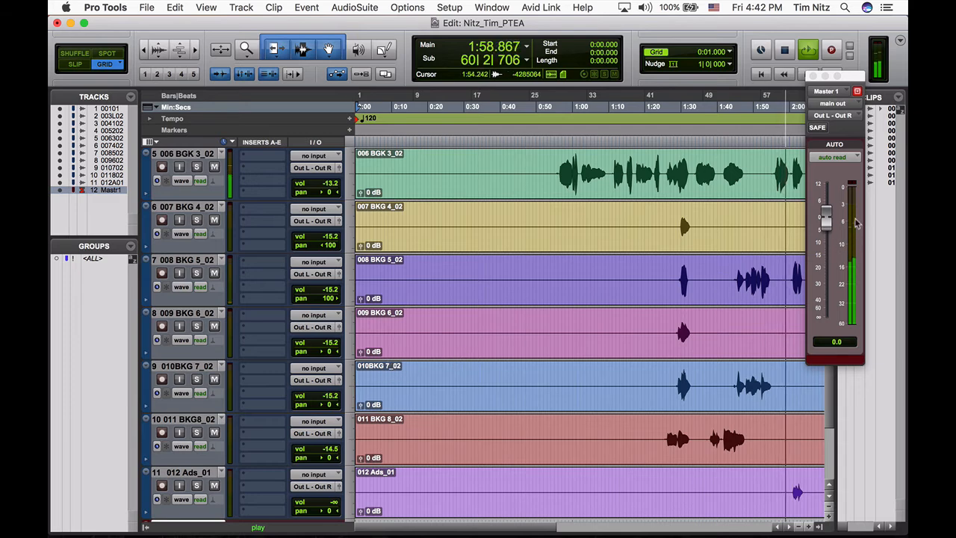
# - Set the 012 Ads track's volume to -15.2 and stop playback
pyautogui.scroll(-3, 554, 337)
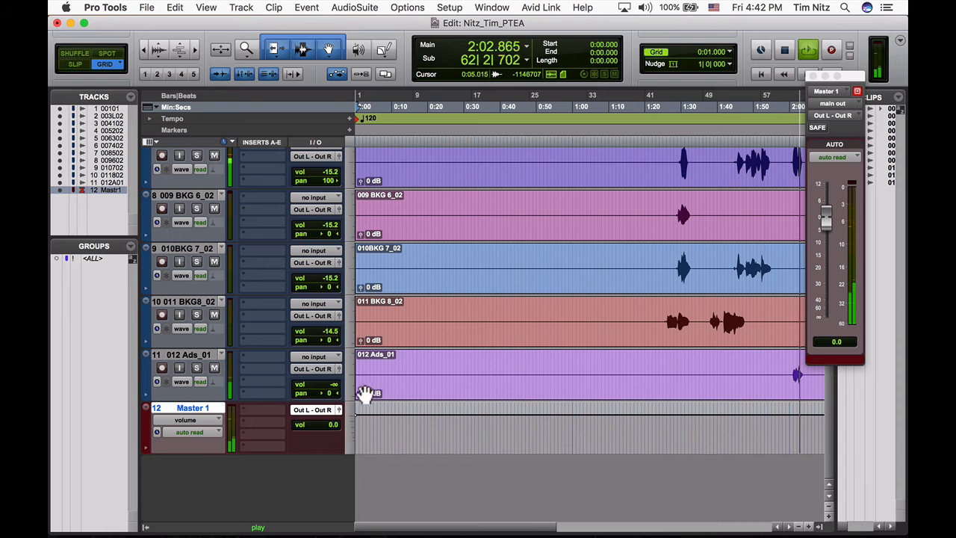
pyautogui.moveTo(331, 392); pyautogui.dragTo(329, 365)
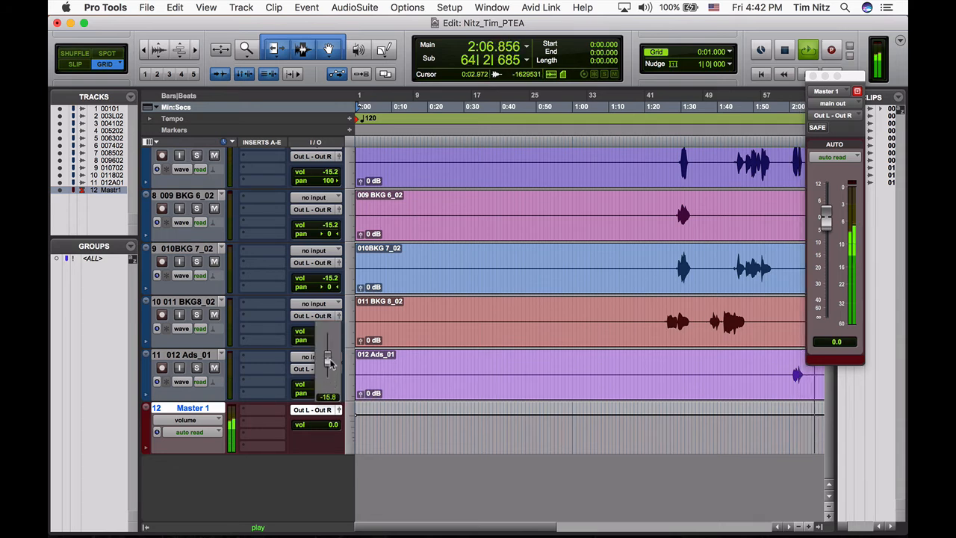
pyautogui.moveTo(329, 364); pyautogui.dragTo(330, 363)
pyautogui.scroll(8, 433, 352)
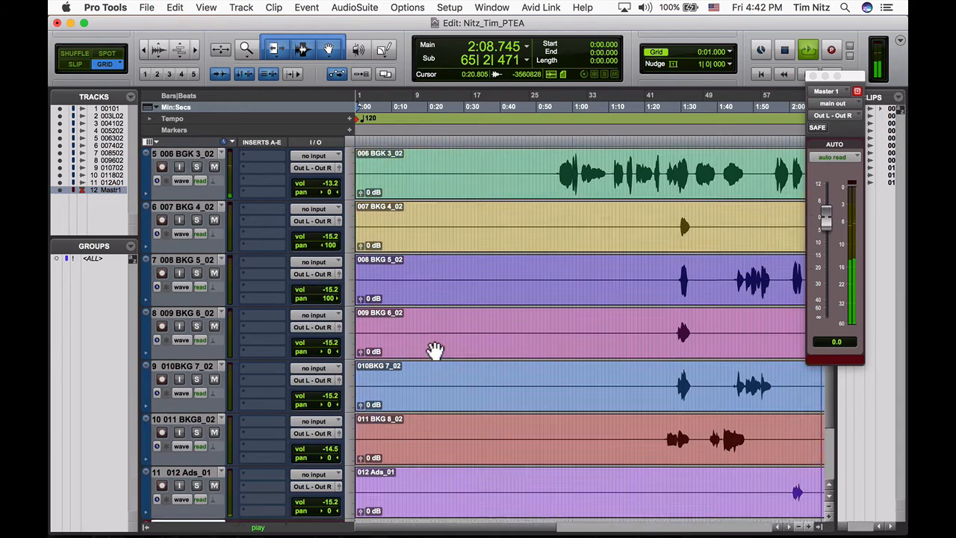
pyautogui.press('super+[')
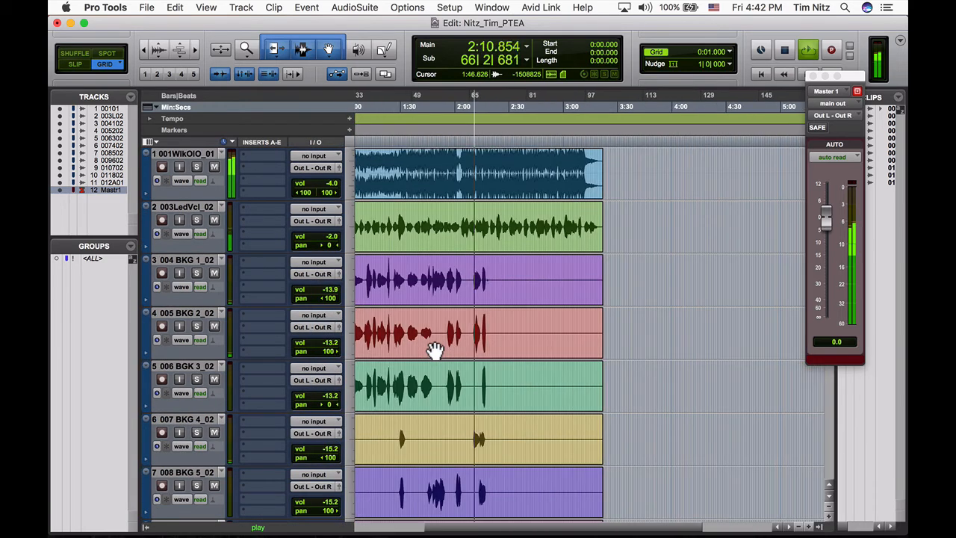
pyautogui.press('super+]')
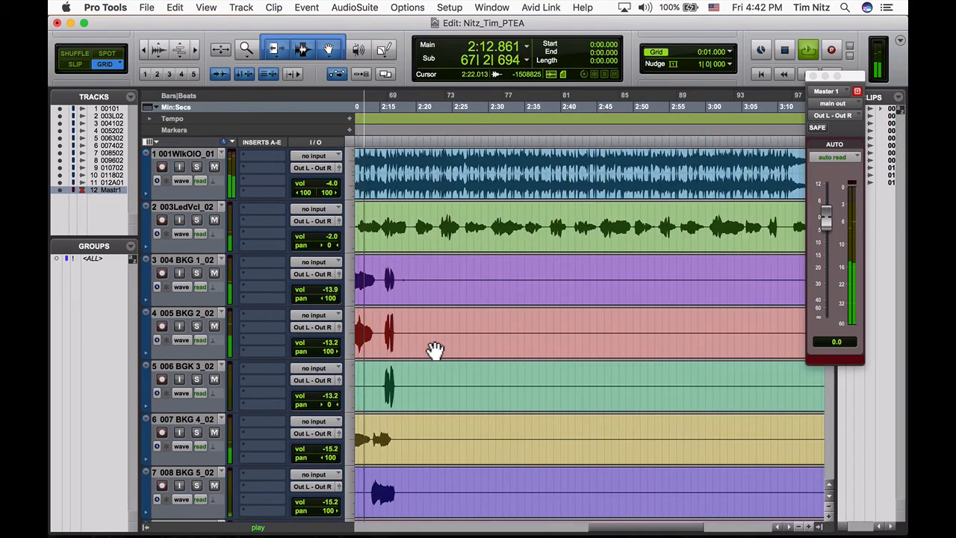
pyautogui.press('space')
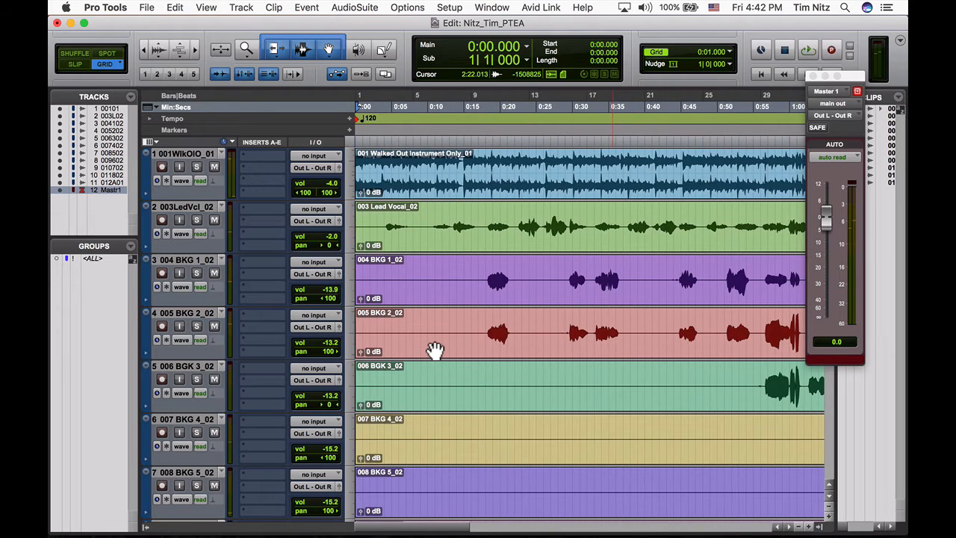
# - Switch to the assignment in Chrome, read the Step 3 tempo and Identify Beat instructions, and return to Pro Tools
pyautogui.press('super+Tab')
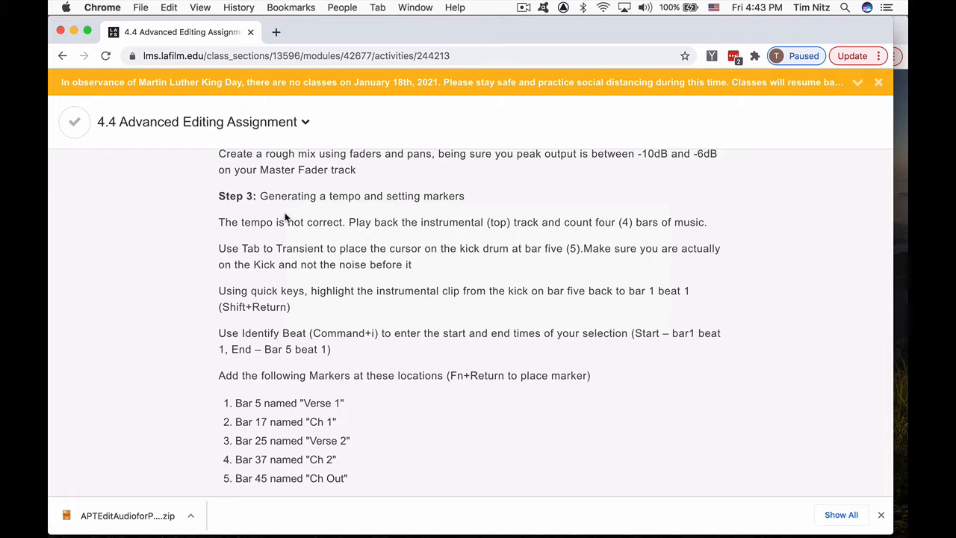
pyautogui.scroll(-1, 438, 209)
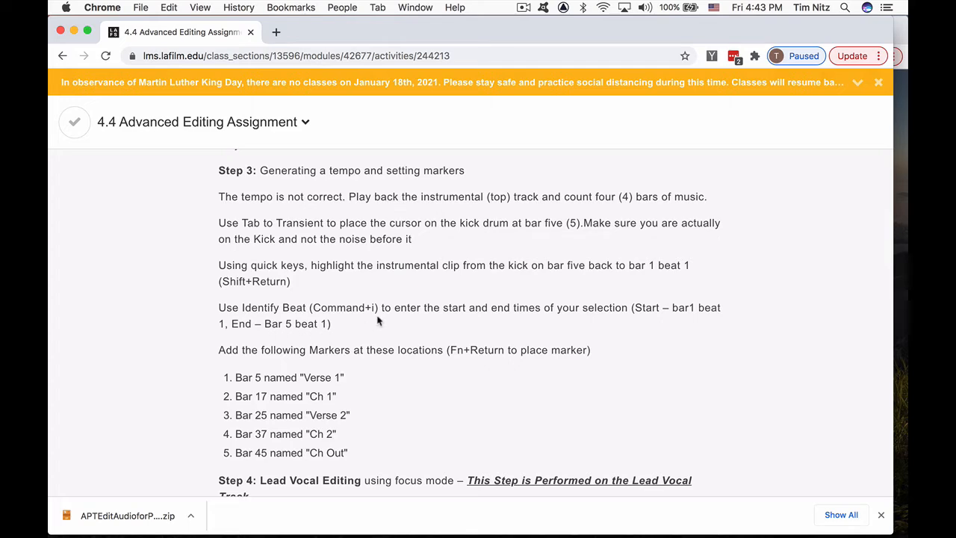
pyautogui.press('super+Tab')
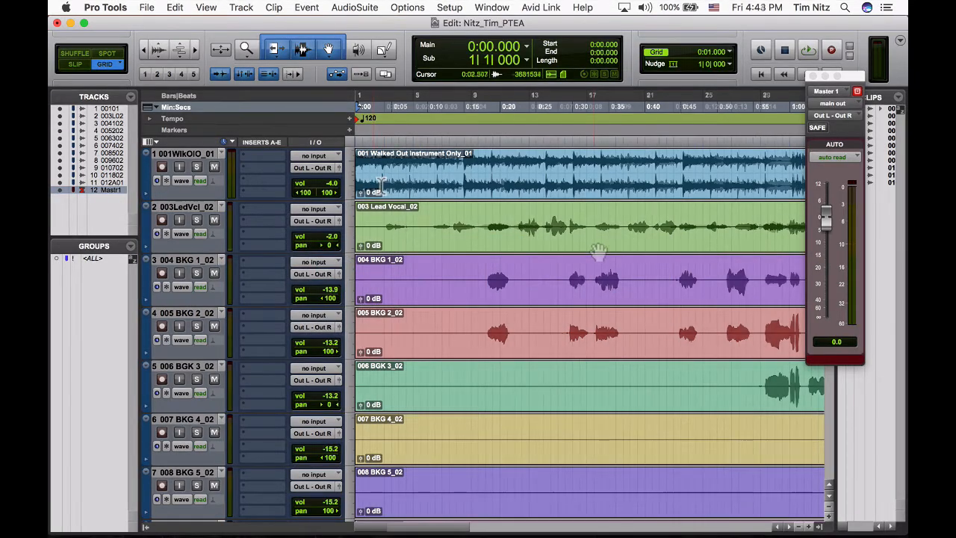
# - Play the opening four bars and place the edit cursor on the instrumental's bar-five kick at 0:15.115 using Tab to Transient
pyautogui.press('space')
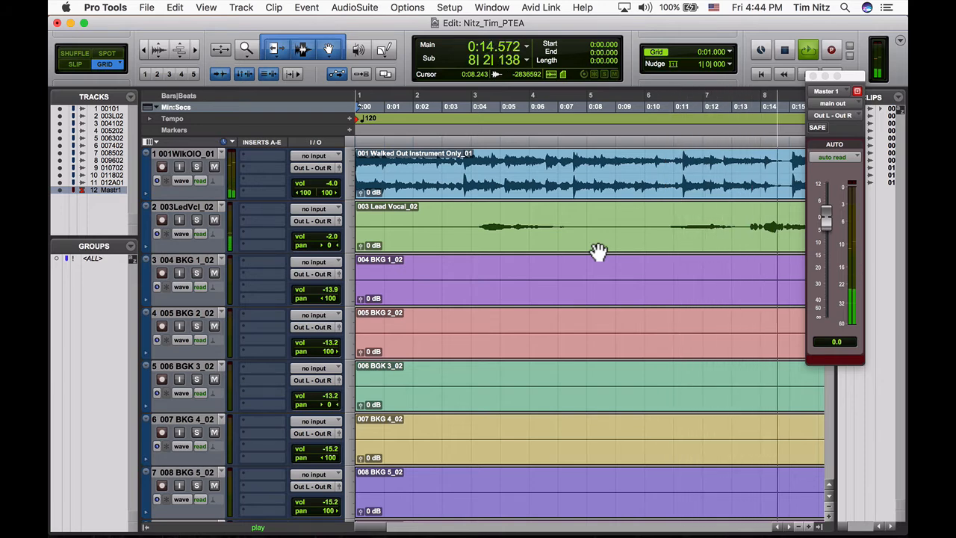
pyautogui.press('space')
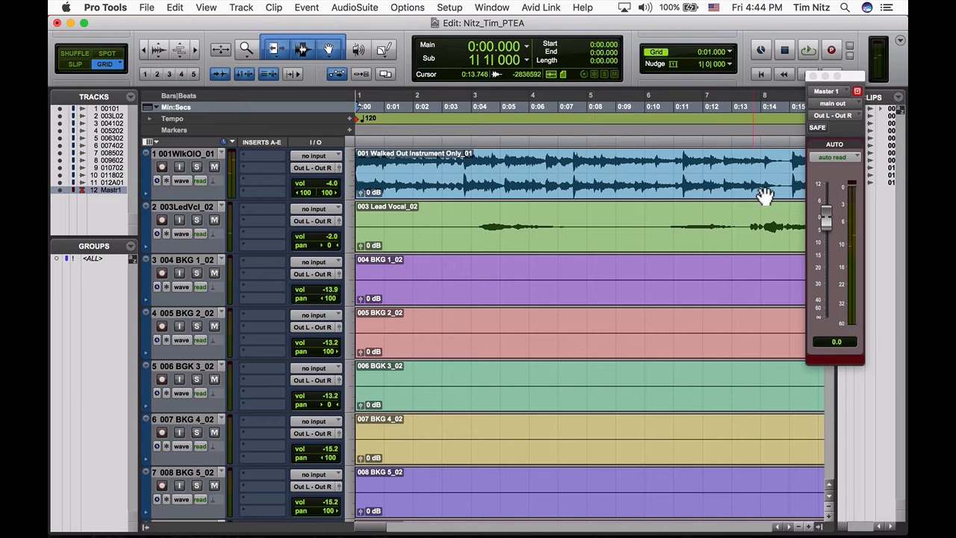
pyautogui.click(792, 163)
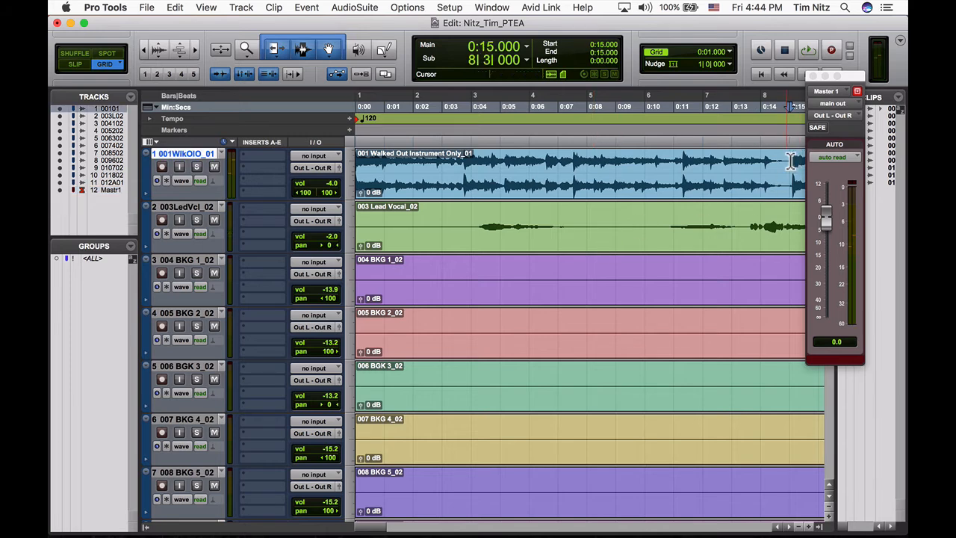
pyautogui.press('super+bracketright')
pyautogui.press('super+bracketright')
pyautogui.press('super+bracketright')
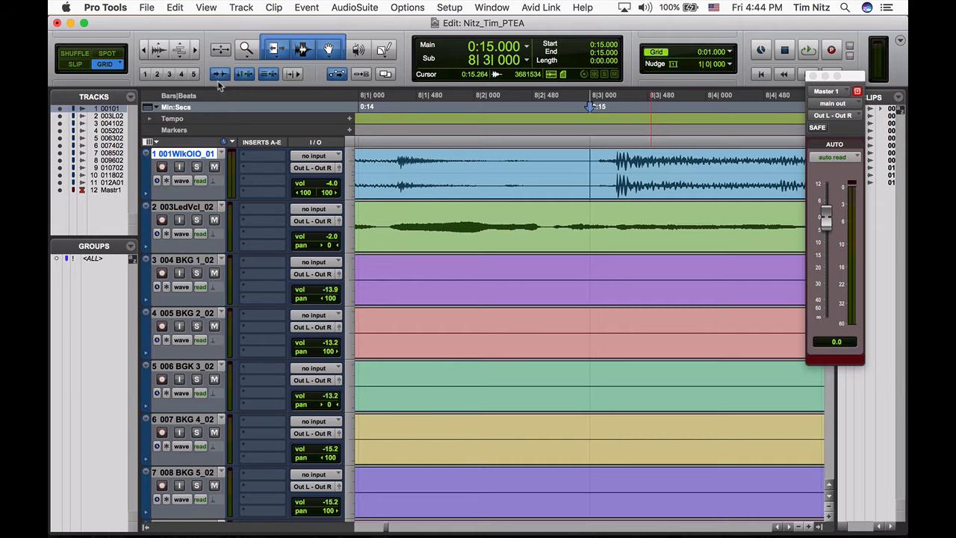
pyautogui.press('Tab')
pyautogui.press('Tab')
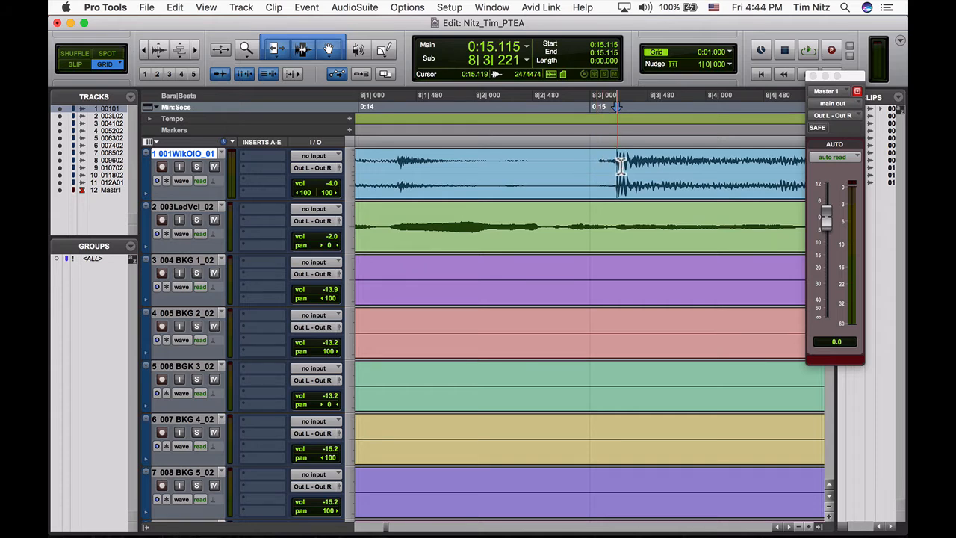
# - Select the instrumental from the bar-five kick back to the session start, identify the selection's end as bar 5, and return to the start
pyautogui.hotkey('shift', 'Return')
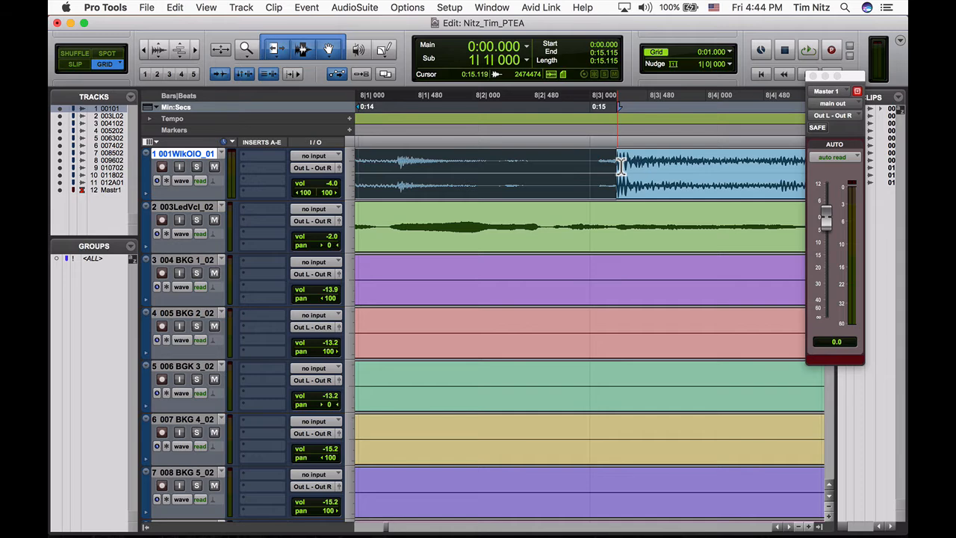
pyautogui.press('r')
pyautogui.press('r')
pyautogui.press('r')
pyautogui.press('r')
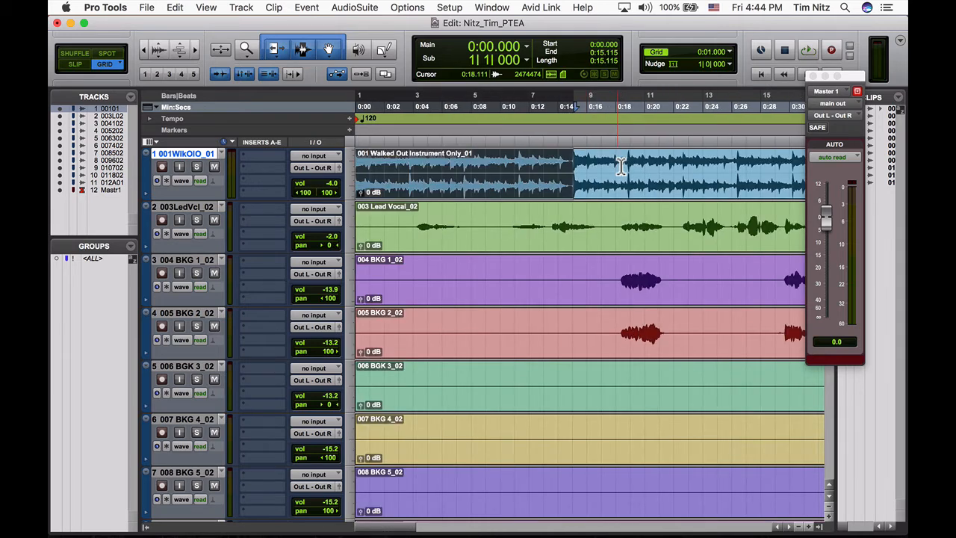
pyautogui.press('super+i')
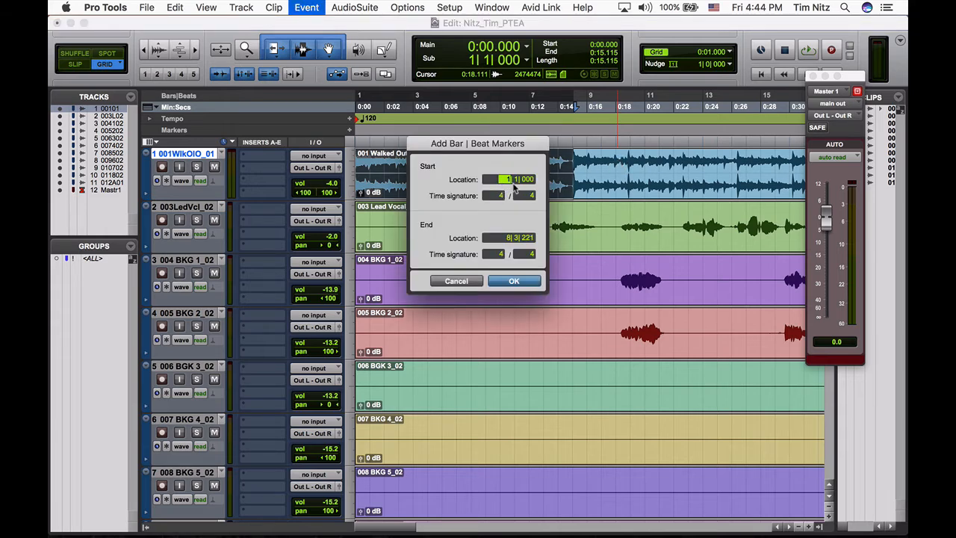
pyautogui.click(506, 237)
pyautogui.write('5| 1| 000')
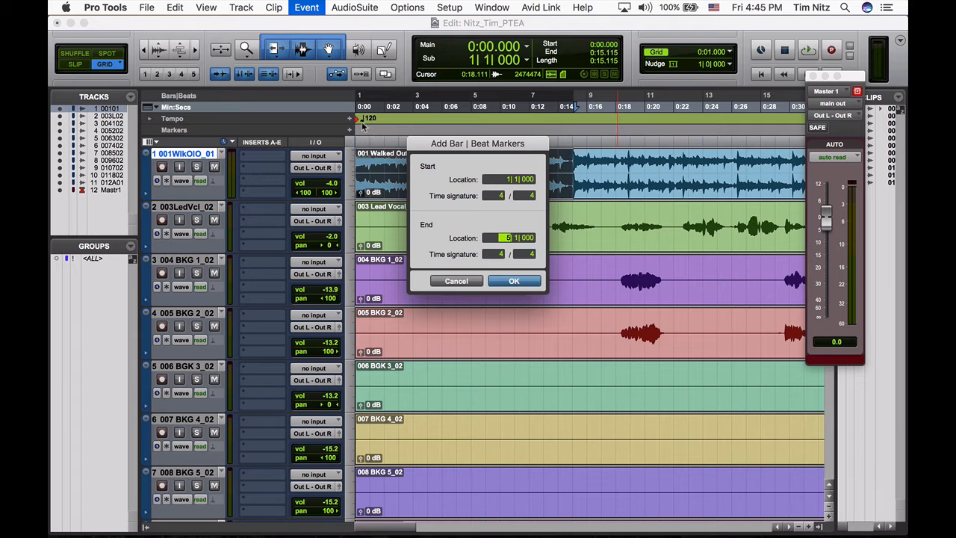
pyautogui.click(514, 281)
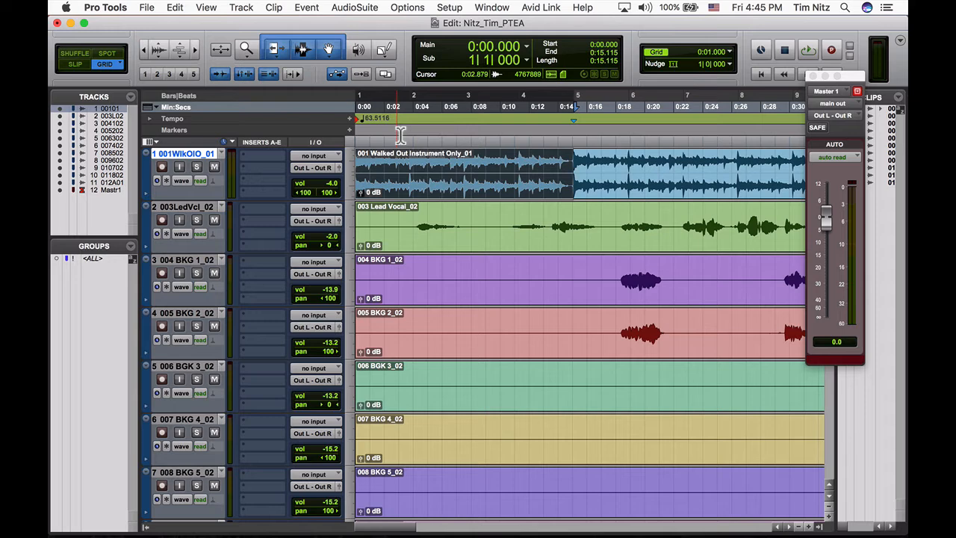
pyautogui.press('Return')
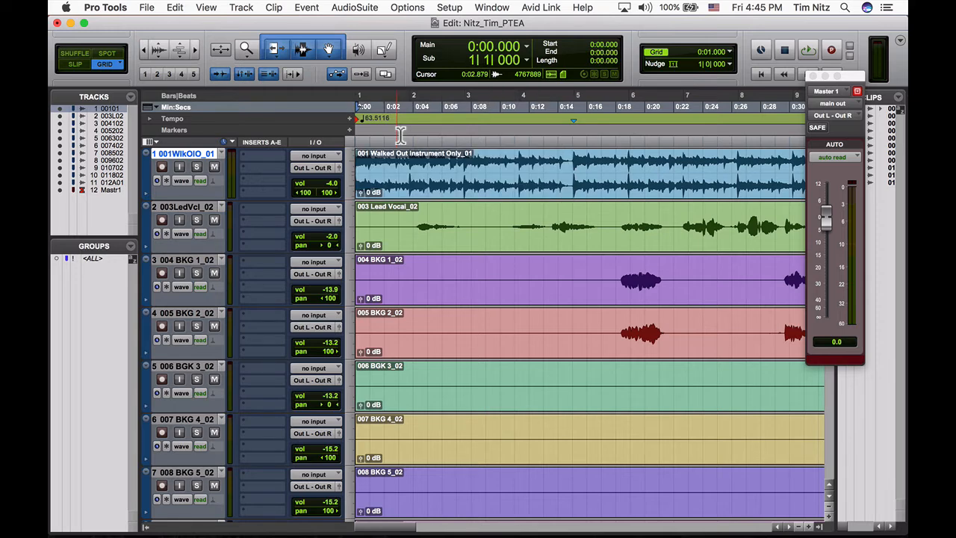
# - Switch to the assignment in Chrome, read the list of marker locations and names, and return to Pro Tools
pyautogui.press('super+Tab')
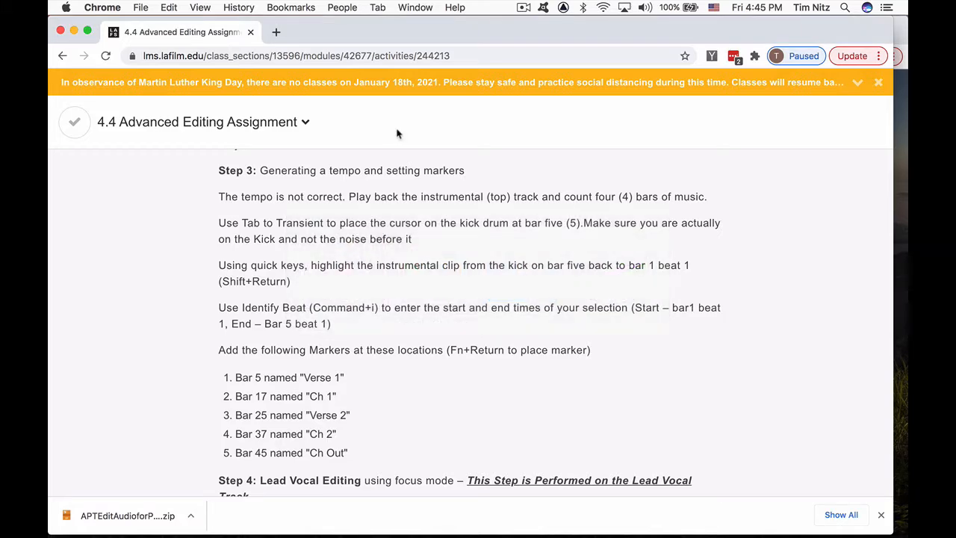
pyautogui.scroll(-3, 435, 267)
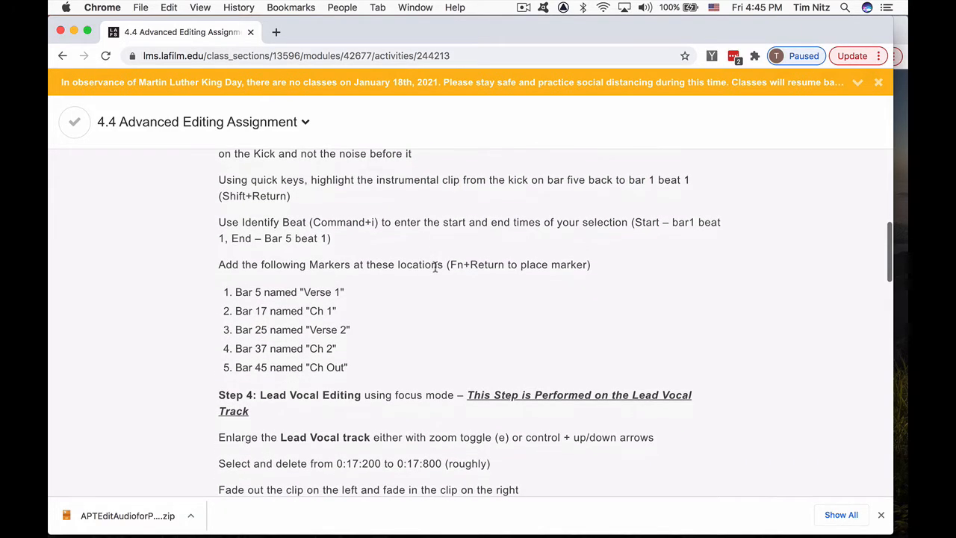
pyautogui.scroll(-3, 434, 267)
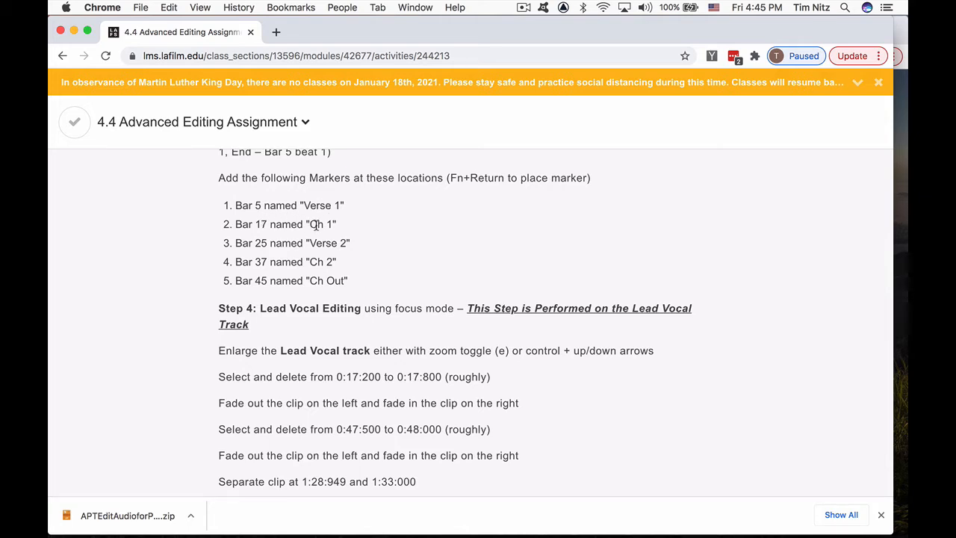
pyautogui.press('super+Tab')
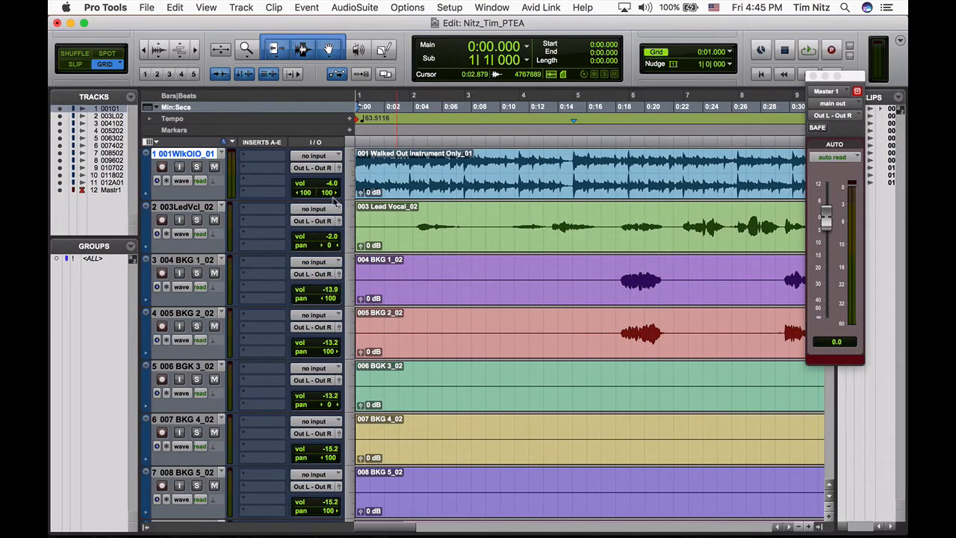
# - Move the edit cursor to bar 5 and add a marker named "Verse 1" there
pyautogui.click(471, 62)
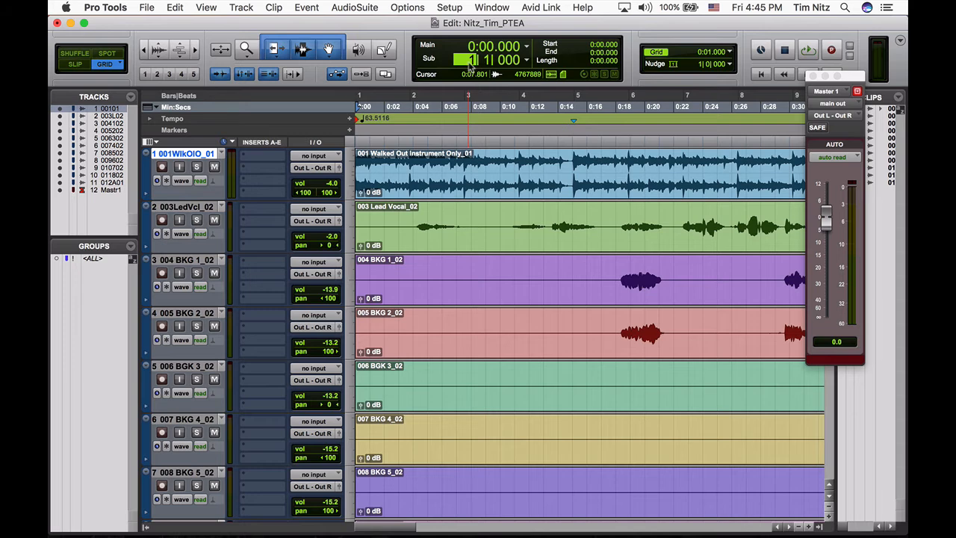
pyautogui.write('5')
pyautogui.press('Return')
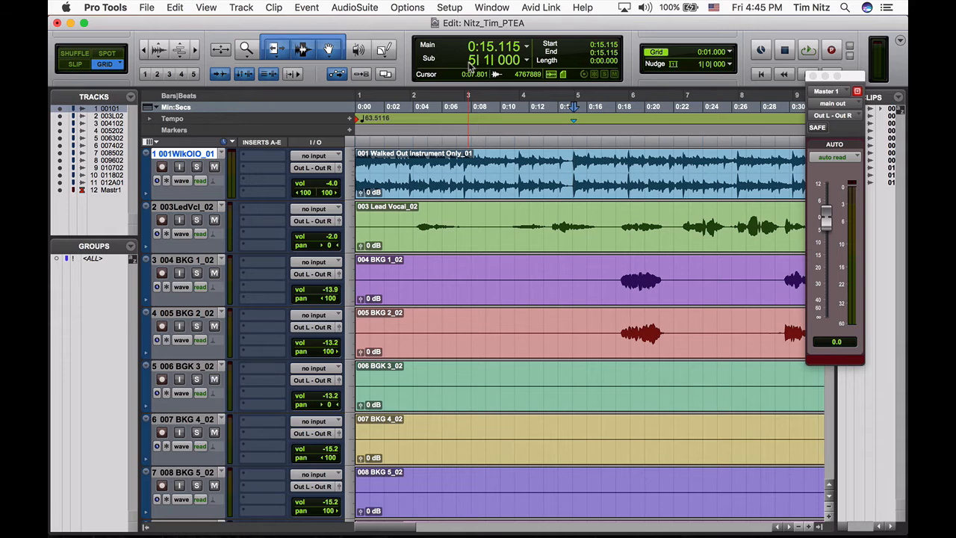
pyautogui.press('KP_Enter')
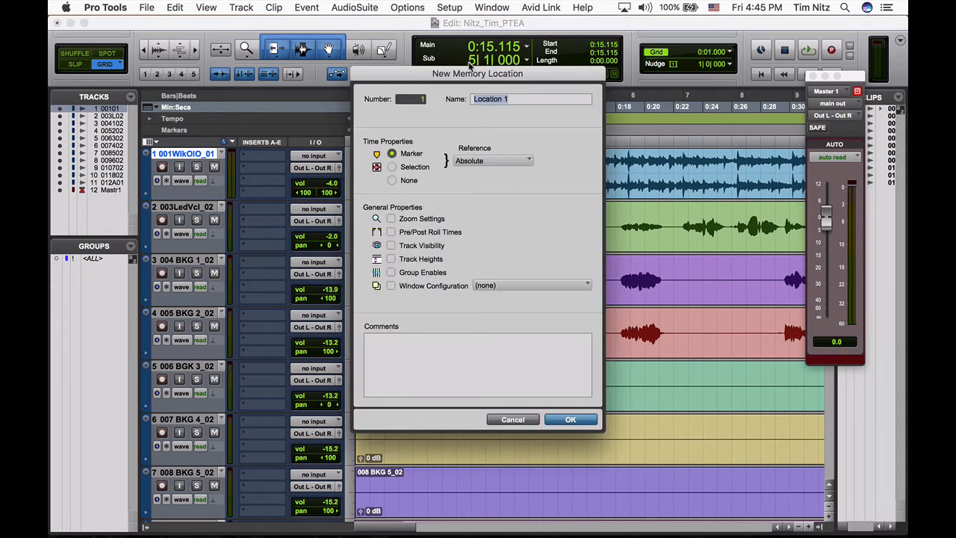
pyautogui.write('Verse 1')
pyautogui.press('Return')
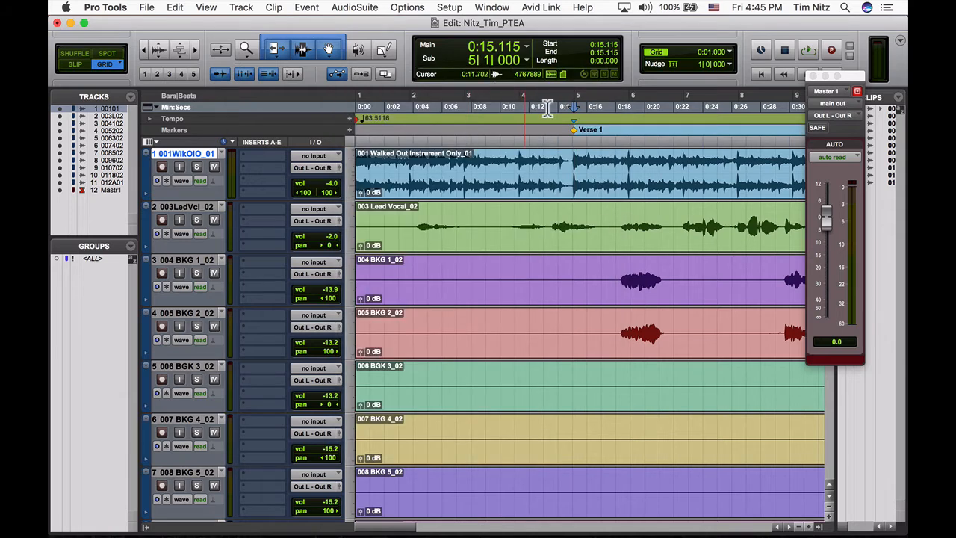
# - Move the edit cursor to bar 17 and add a marker named "Ch 1" there
pyautogui.click(470, 62)
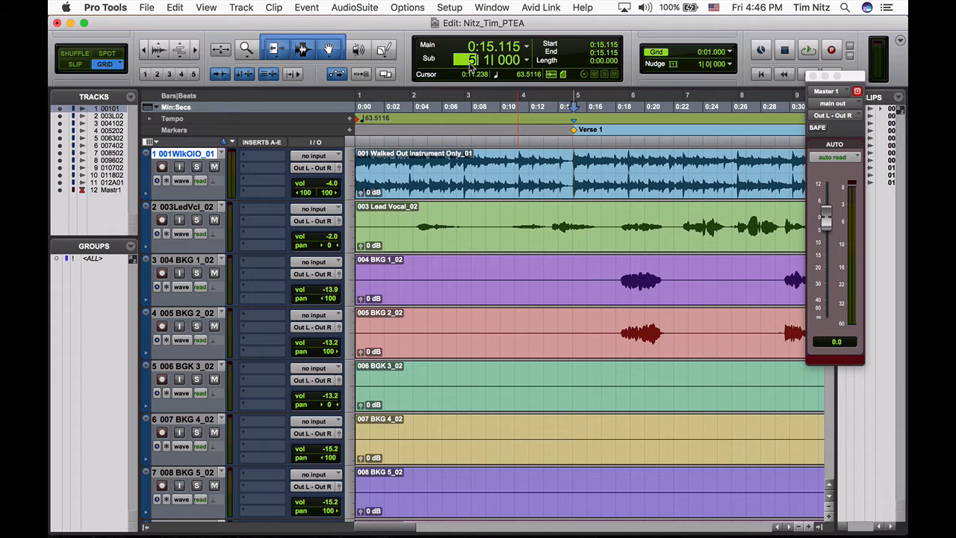
pyautogui.write('17')
pyautogui.press('Return')
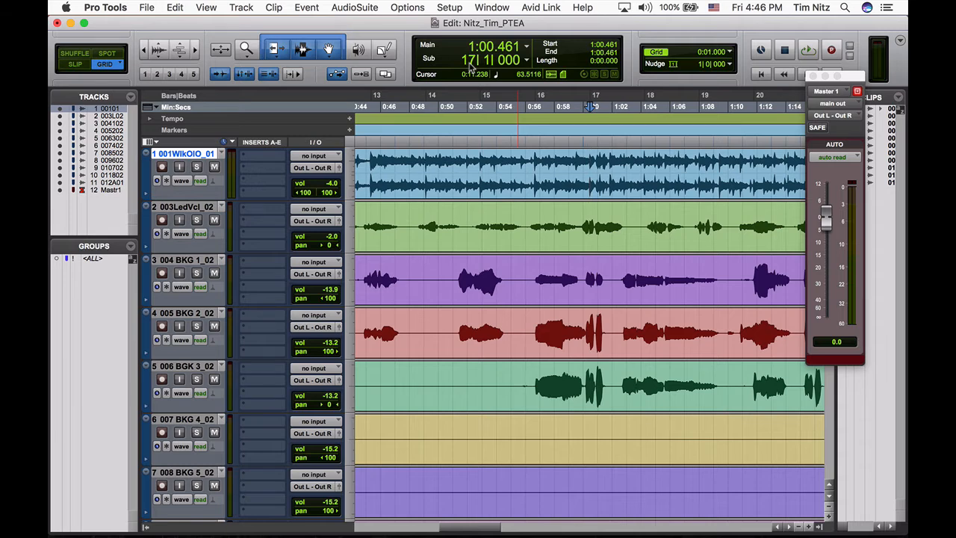
pyautogui.press('KP_Enter')
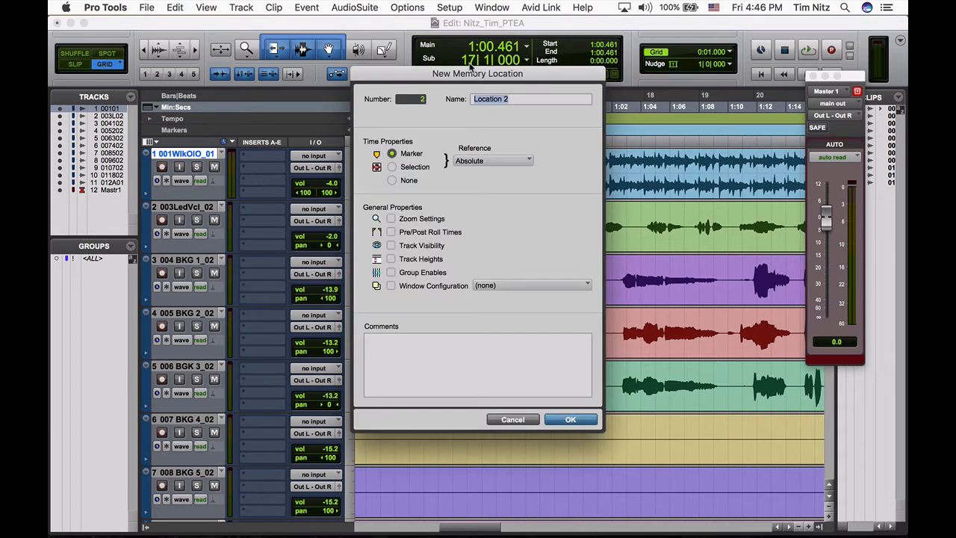
pyautogui.write('Ch 1')
pyautogui.press('Return')
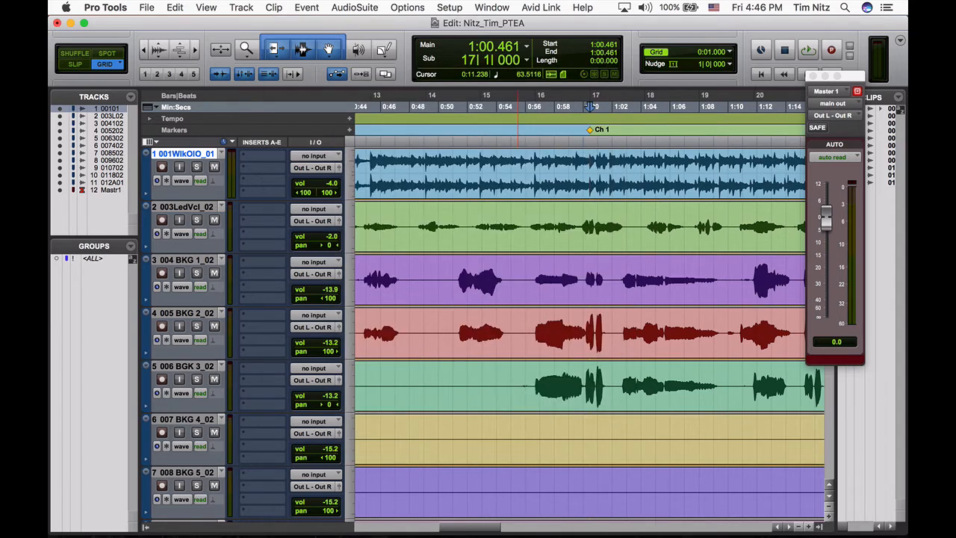
# - Check the marker list in Chrome, return to Pro Tools, and add a marker named "Verse 2" at bar 25
pyautogui.press('super+Tab')
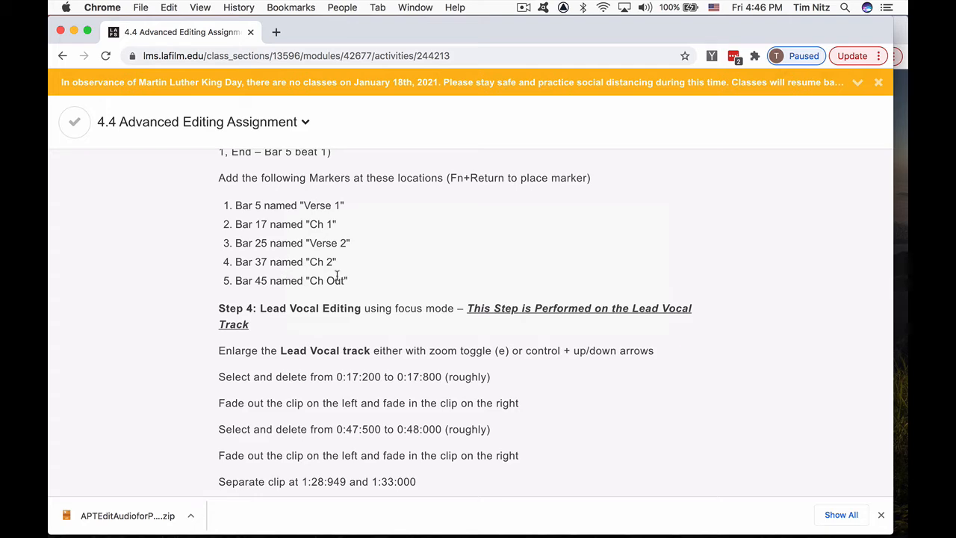
pyautogui.press('super+Tab')
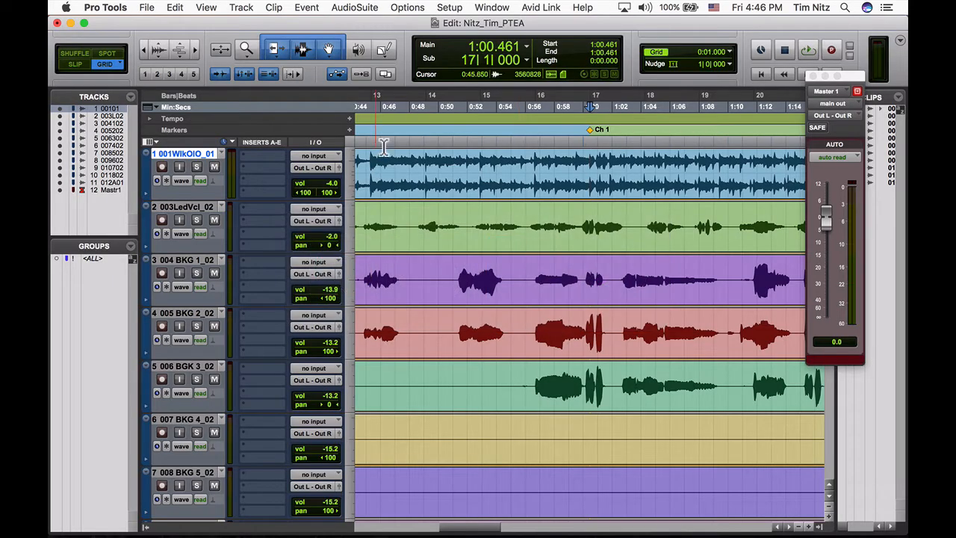
pyautogui.click(471, 60)
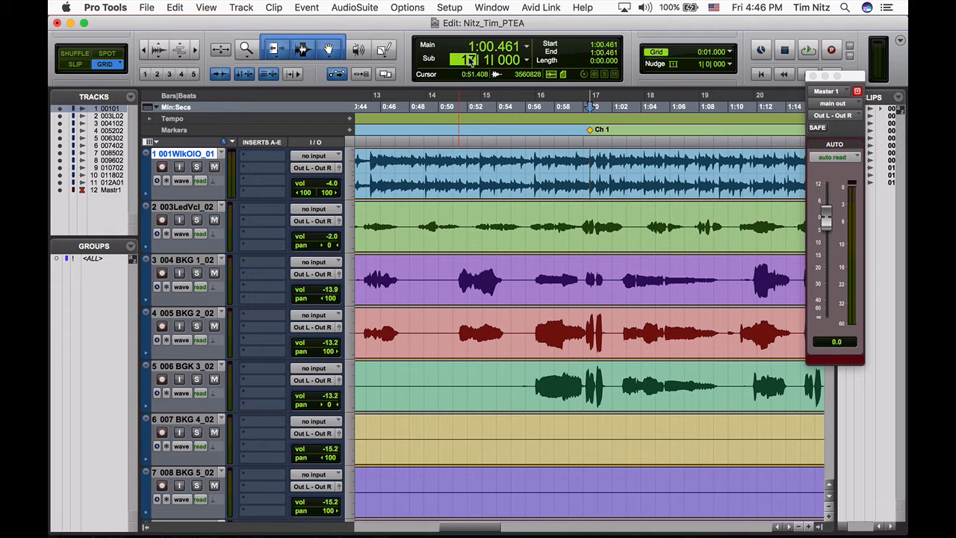
pyautogui.write('25')
pyautogui.press('Return')
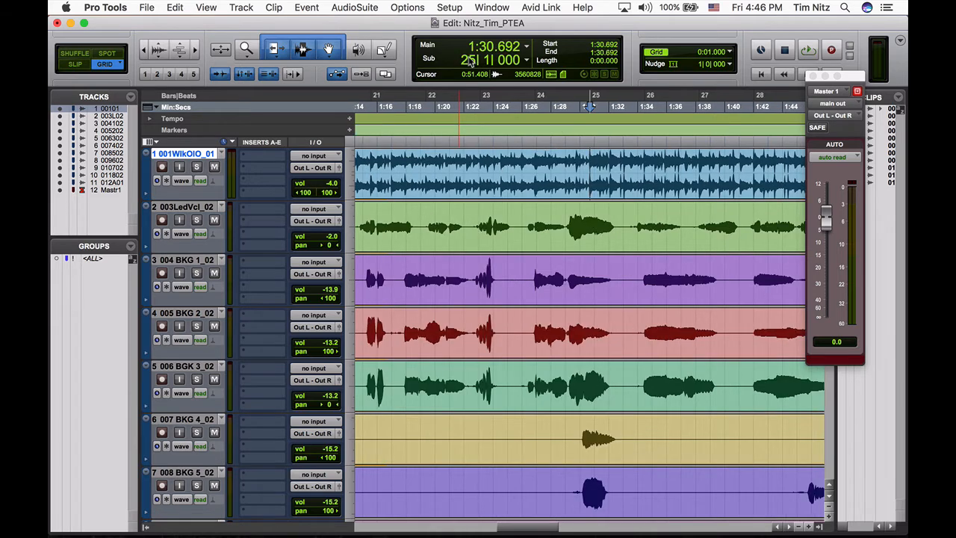
pyautogui.press('KP_Enter')
pyautogui.write('Verse 2')
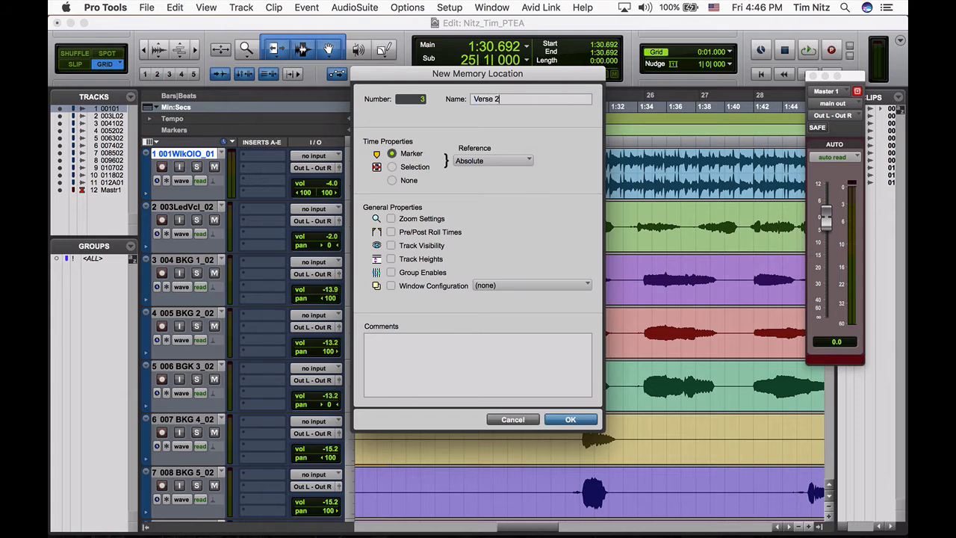
pyautogui.press('Return')
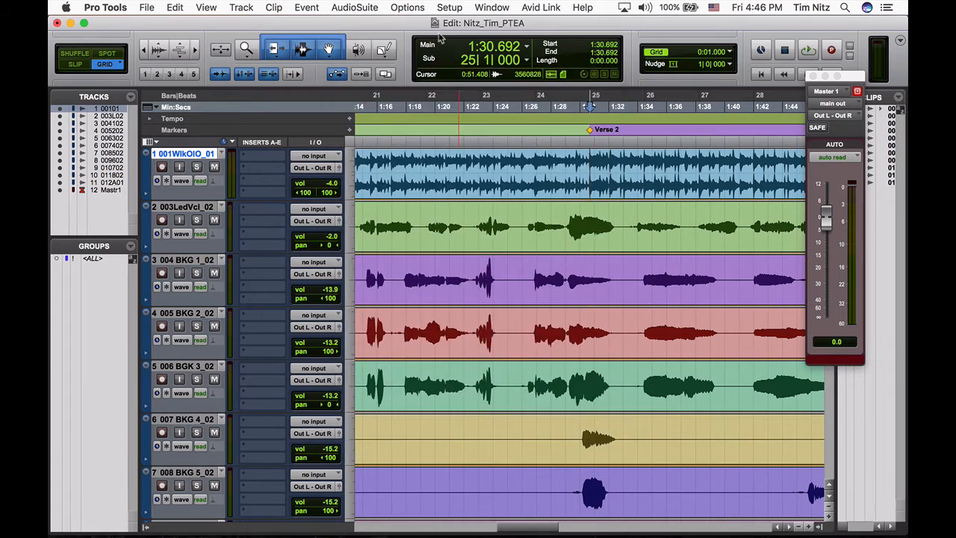
# - Move the edit cursor to bar 37 and add a marker named "Ch 2" there
pyautogui.click(467, 62)
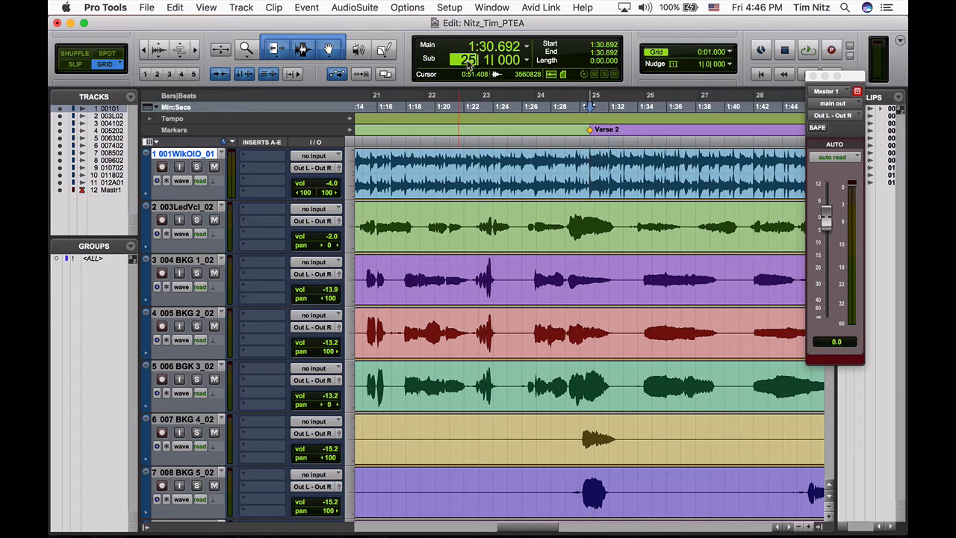
pyautogui.write('37')
pyautogui.press('Return')
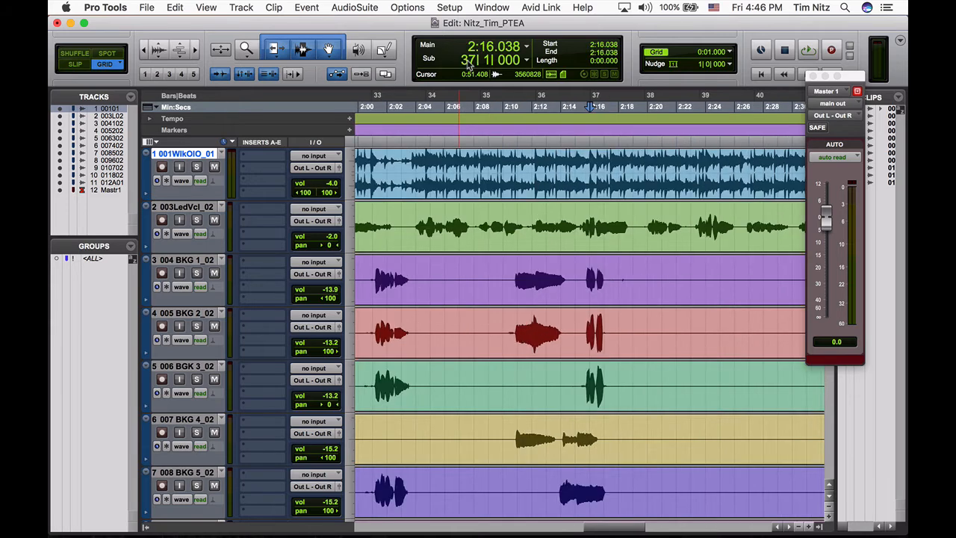
pyautogui.press('KP_Enter')
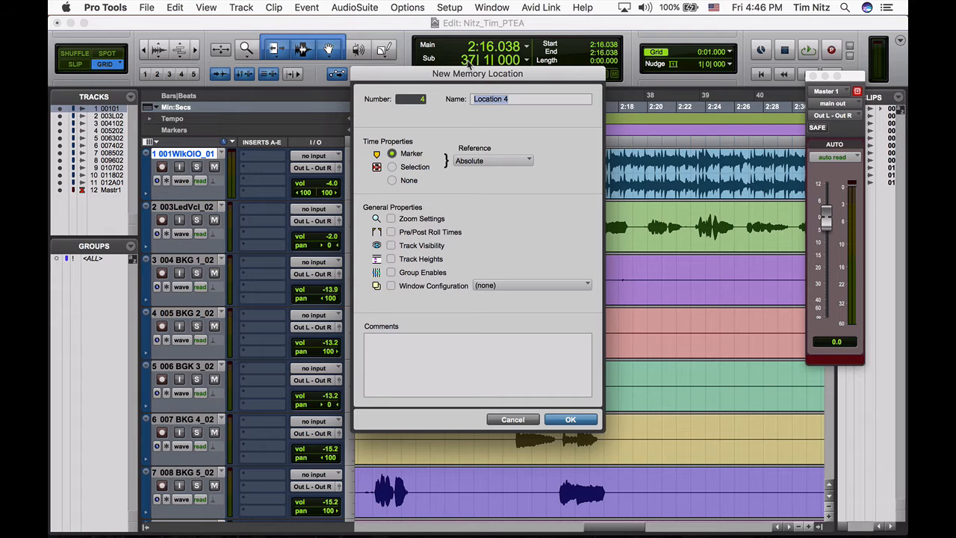
pyautogui.write('Ch 2')
pyautogui.press('Return')
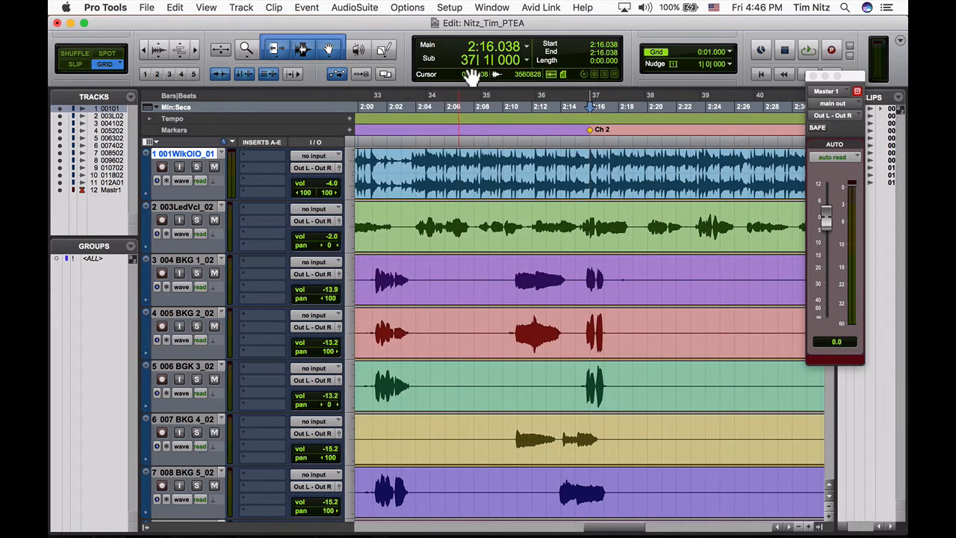
# - Check the last entry of the marker list in Chrome, return to Pro Tools, and add a marker named "Ch out" at bar 45
pyautogui.press('super+Tab')
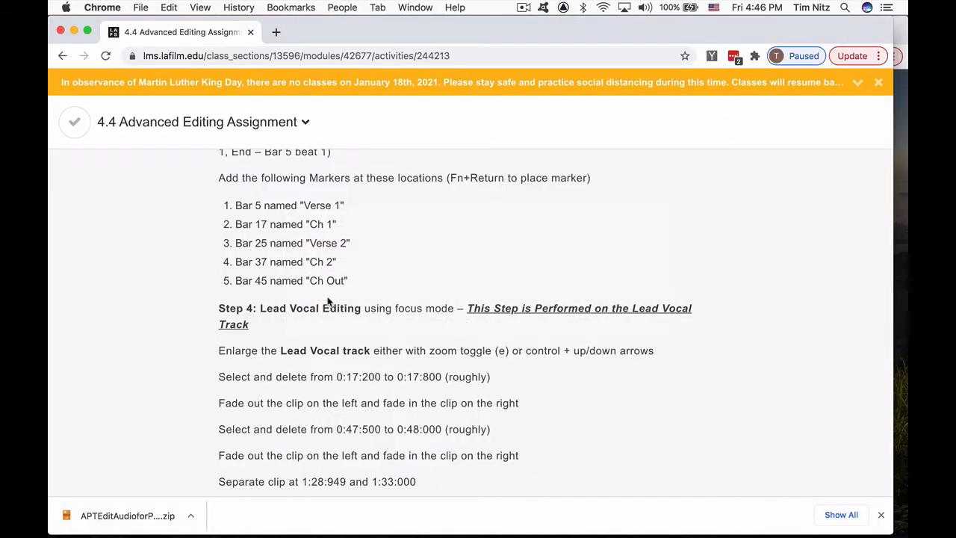
pyautogui.press('super+Tab')
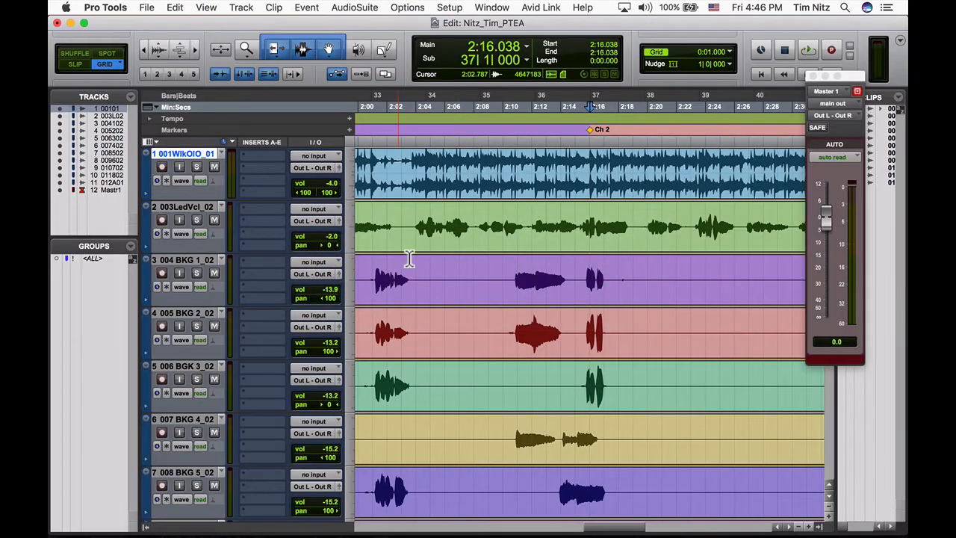
pyautogui.click(469, 63)
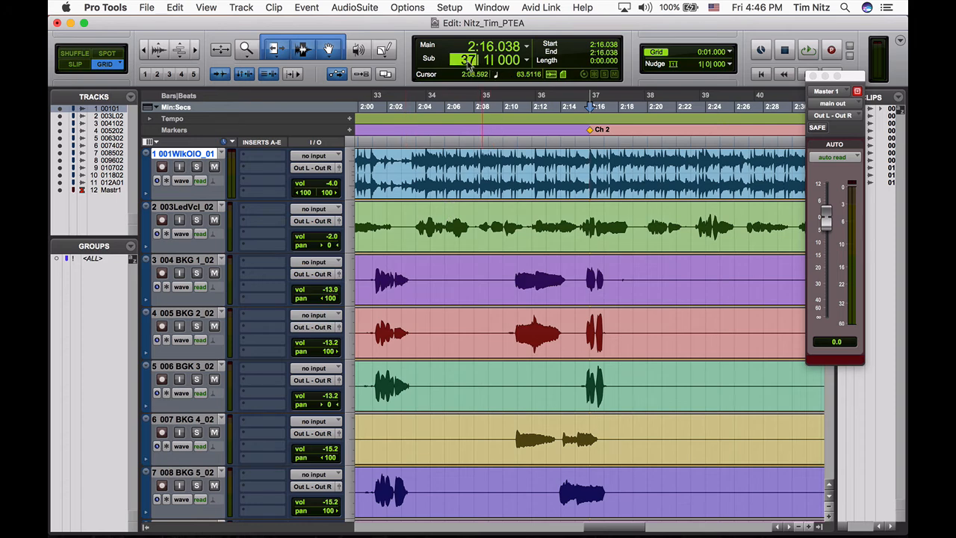
pyautogui.write('45')
pyautogui.press('Return')
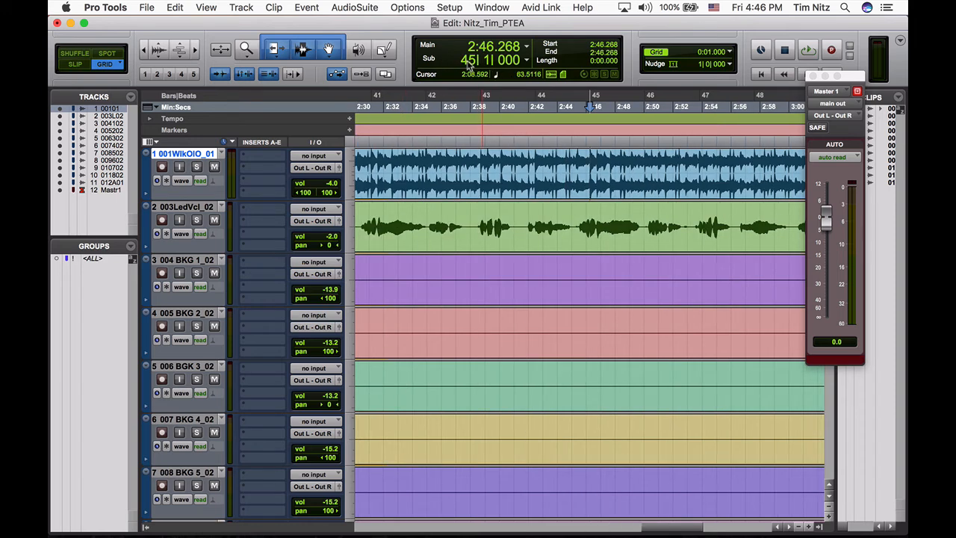
pyautogui.press('KP_Enter')
pyautogui.write('Ch out')
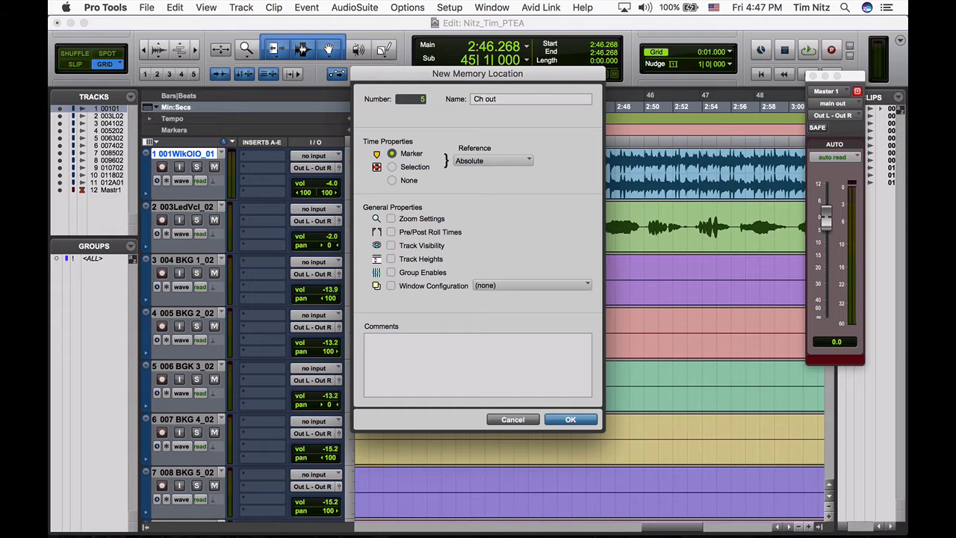
pyautogui.press('Return')
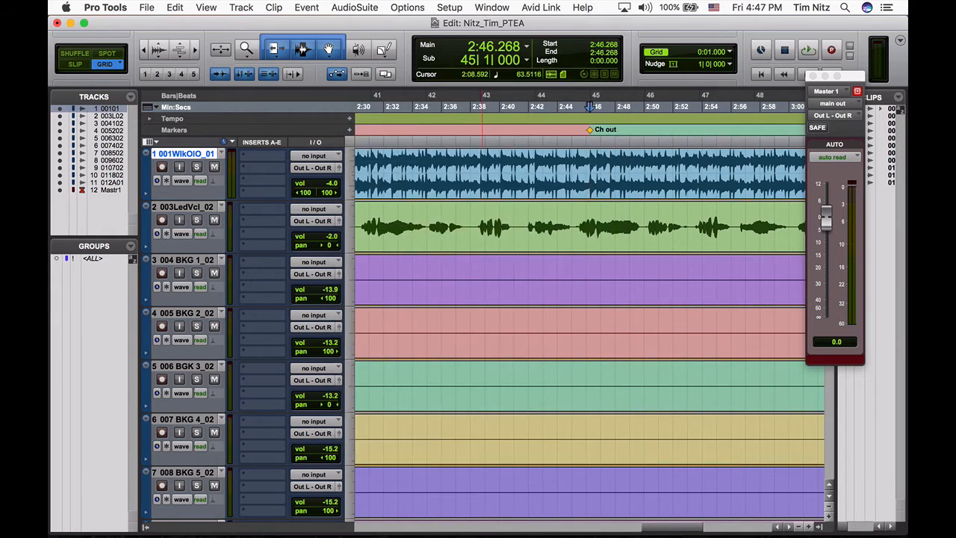
# - Review the placed markers along the timeline and switch to the assignment in Chrome for the Step 4 instructions
pyautogui.press('r')
pyautogui.press('r')
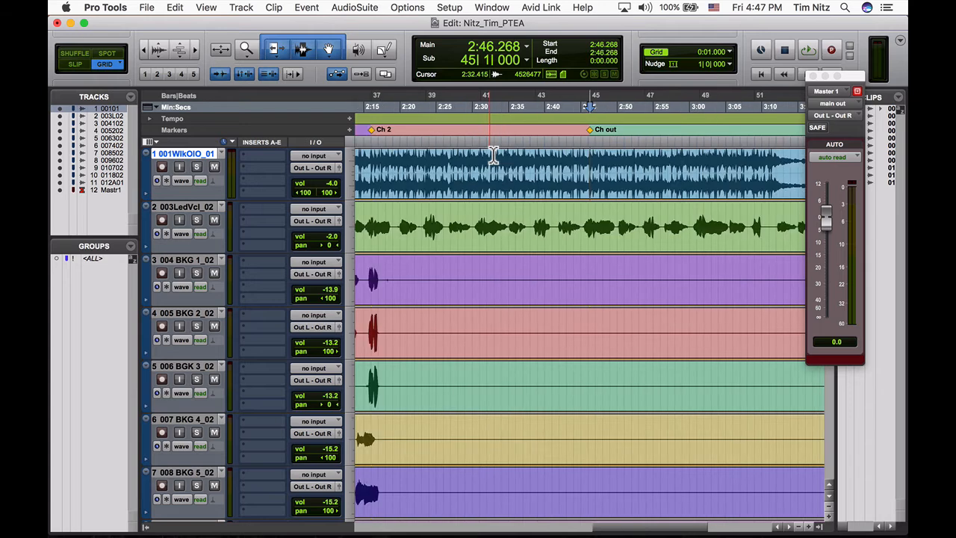
pyautogui.hscroll(-5, 493, 189)
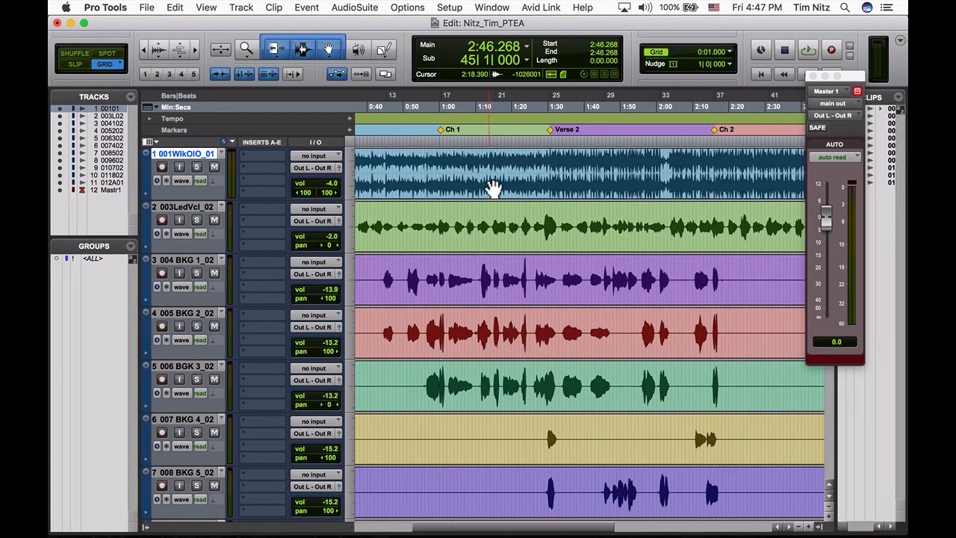
pyautogui.hscroll(-2, 492, 188)
pyautogui.press('super+Tab')
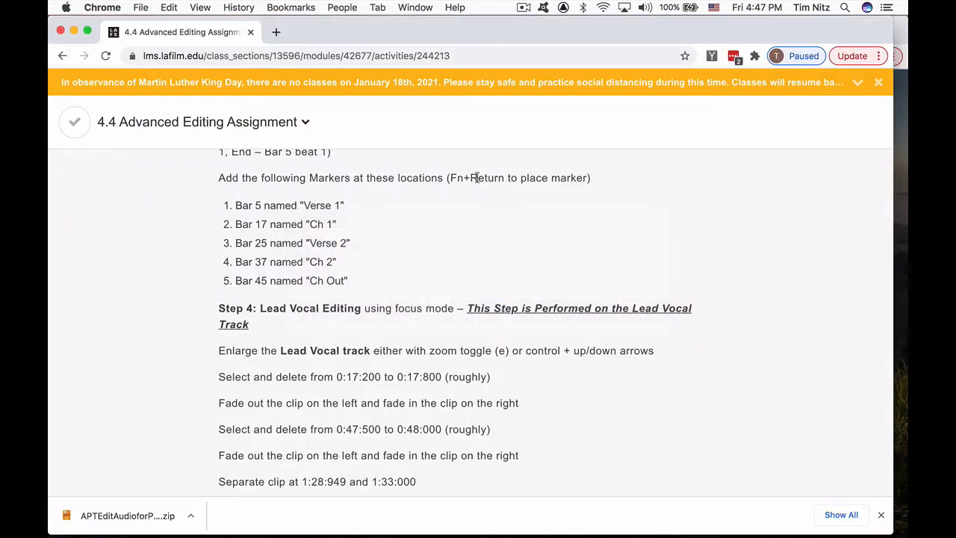
# - Read the Step 4 lead vocal instructions in Chrome, return to Pro Tools, and enlarge the 003LedVcl_02 track height
pyautogui.scroll(-5, 450, 287)
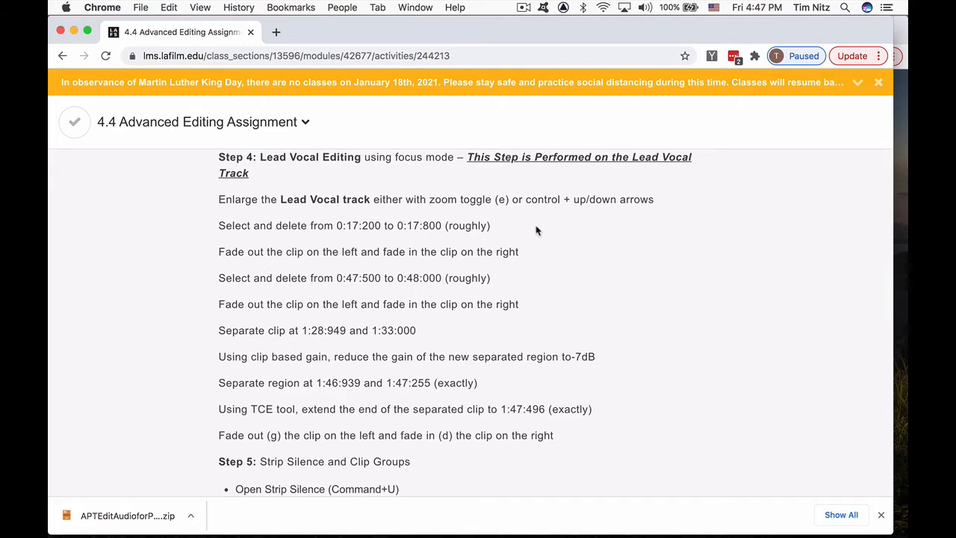
pyautogui.press('super+Tab')
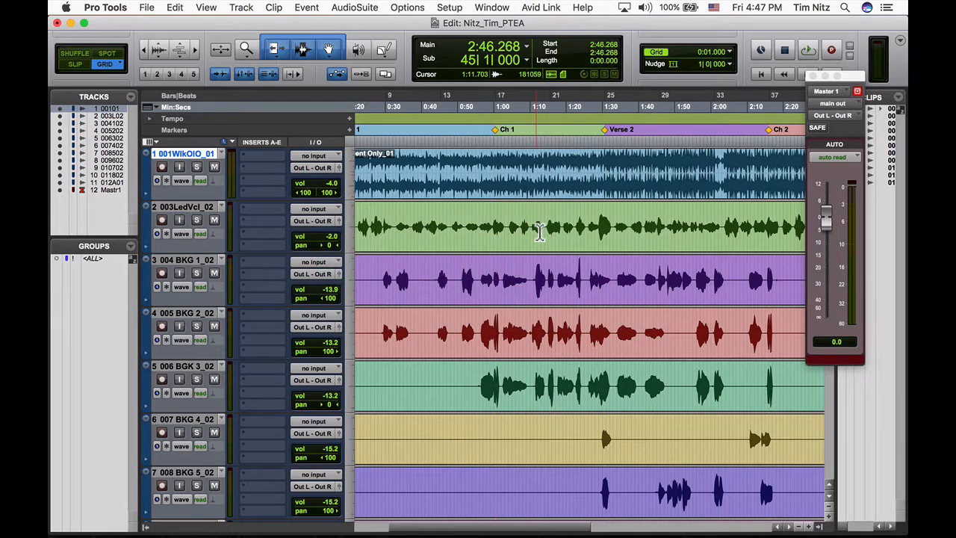
pyautogui.click(184, 207)
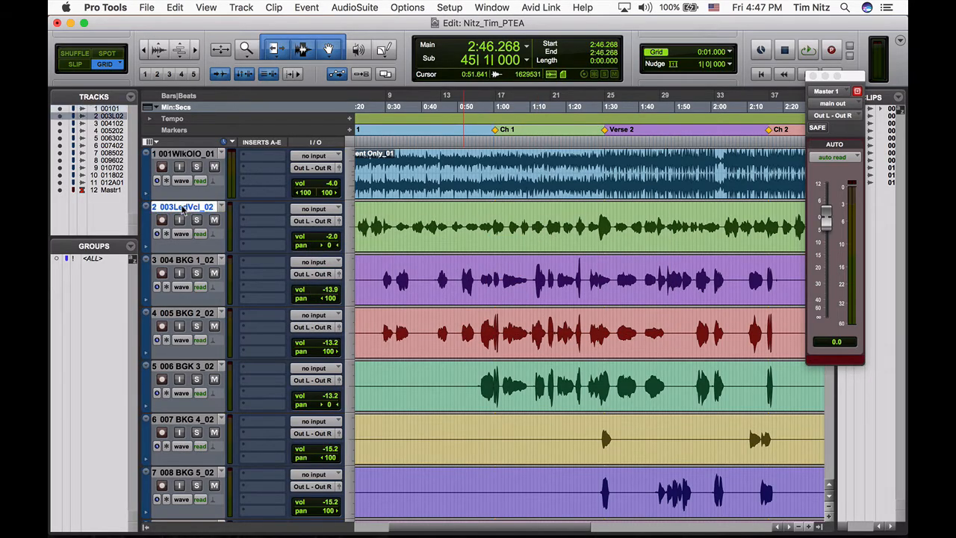
pyautogui.hotkey('ctrl', 'Up')
pyautogui.hotkey('ctrl', 'Up')
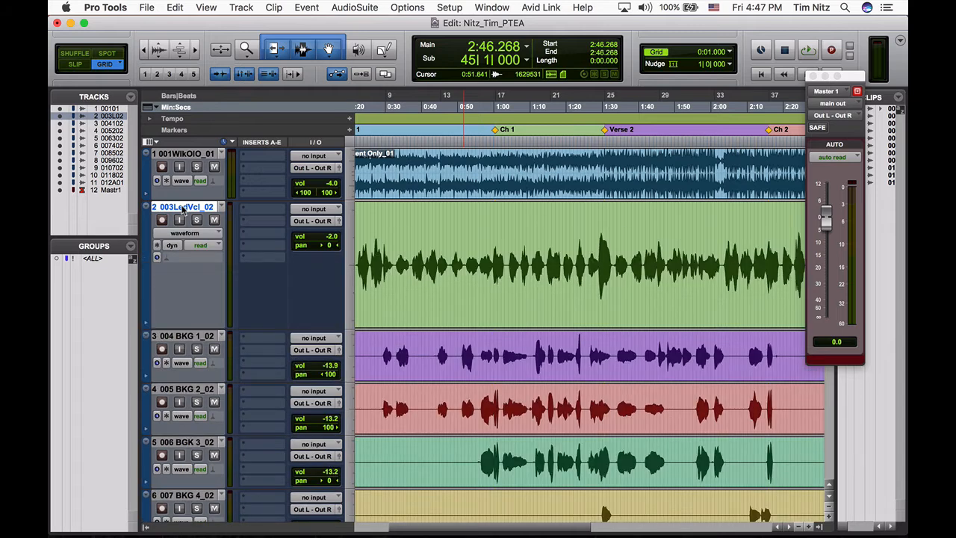
# - Check the first delete range in Chrome, return to Pro Tools, and delete 0:17.200 to 0:17.800 from the lead vocal
pyautogui.press('super+Tab')
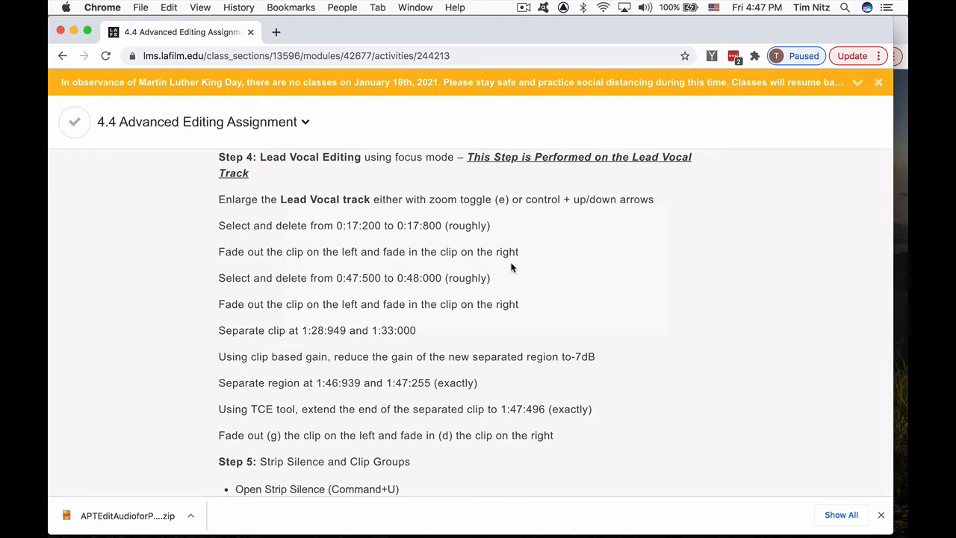
pyautogui.press('super+Tab')
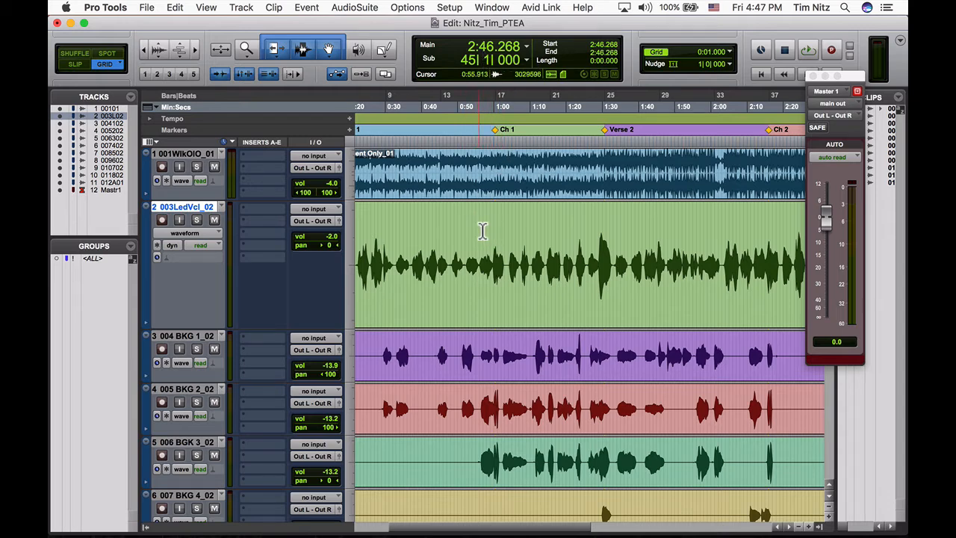
pyautogui.press('Return')
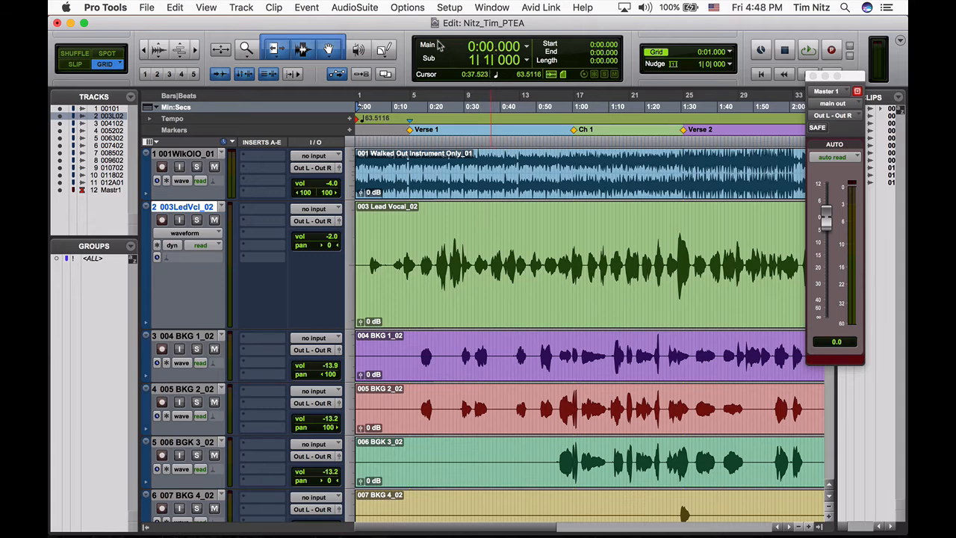
pyautogui.click(483, 48)
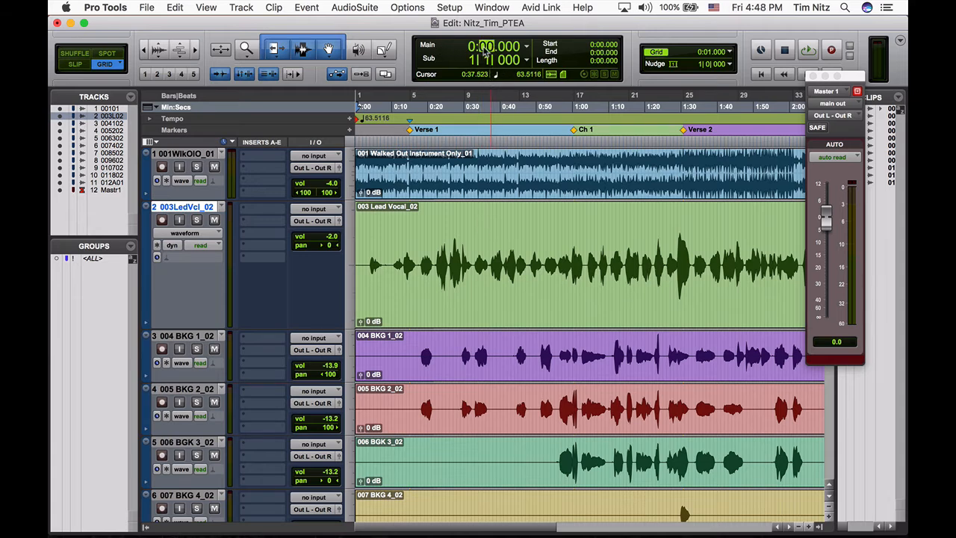
pyautogui.write('17')
pyautogui.press('Right')
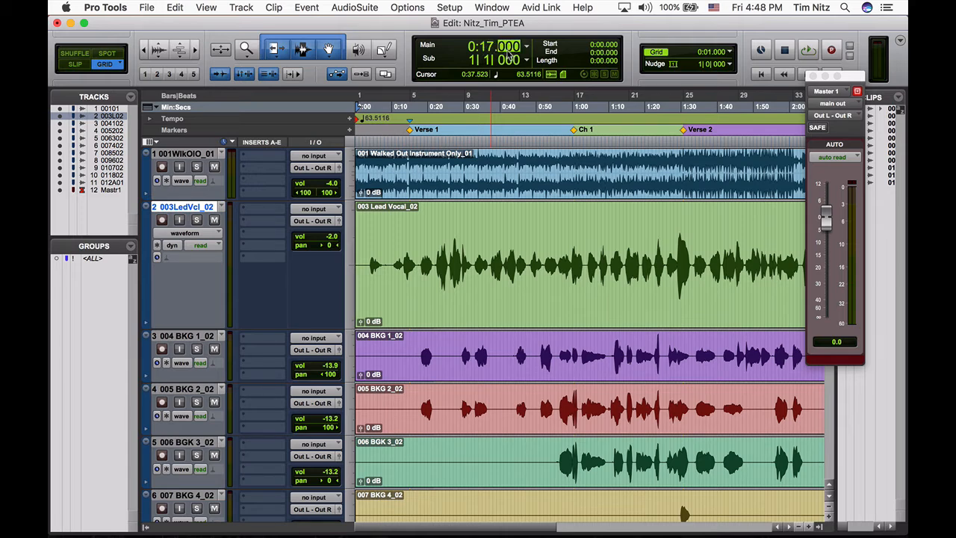
pyautogui.write('200')
pyautogui.press('Return')
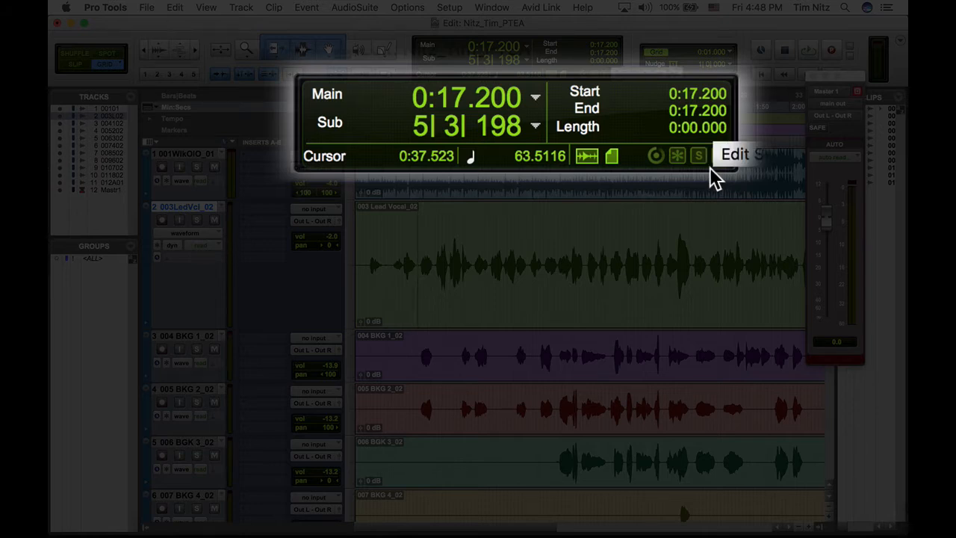
pyautogui.click(714, 111)
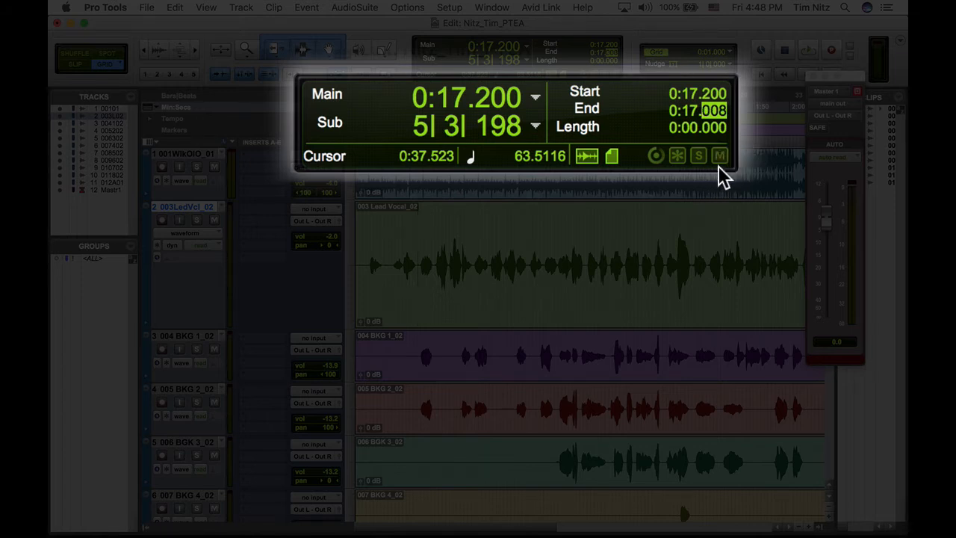
pyautogui.write('080')
pyautogui.press('Return')
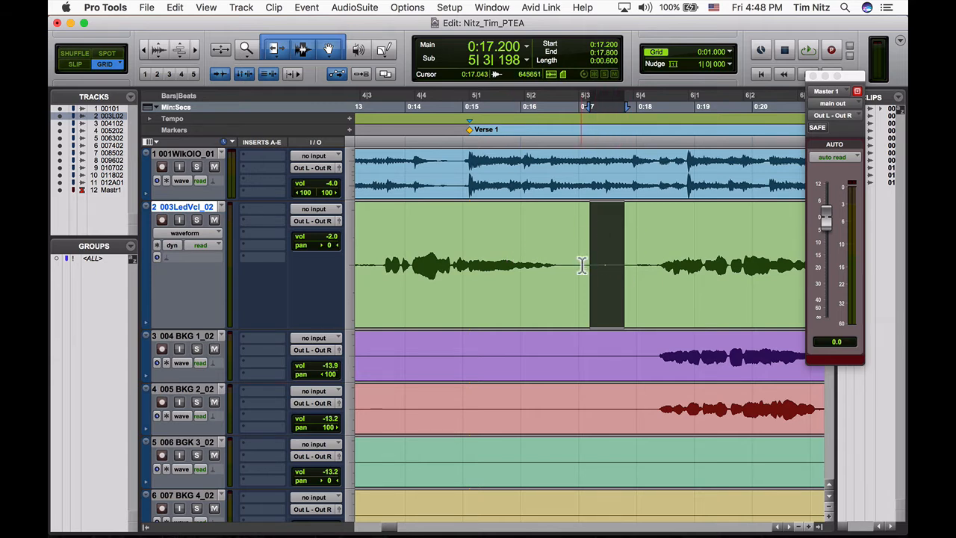
pyautogui.press('Delete')
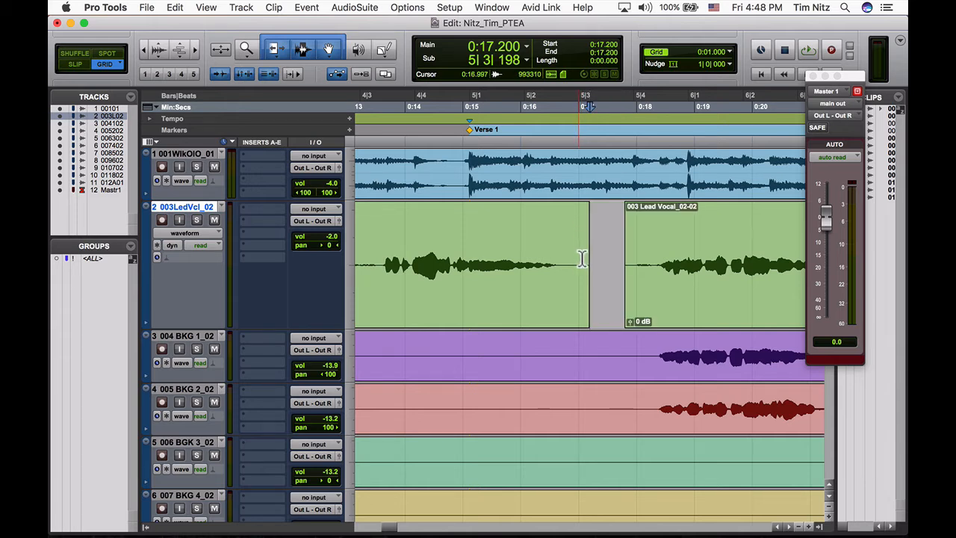
# - Move the Master 1 fader window off the timeline, then fade out the earlier vocal clip from 0:17.000 and fade in the following clip up to 0:18.000
pyautogui.click(582, 259)
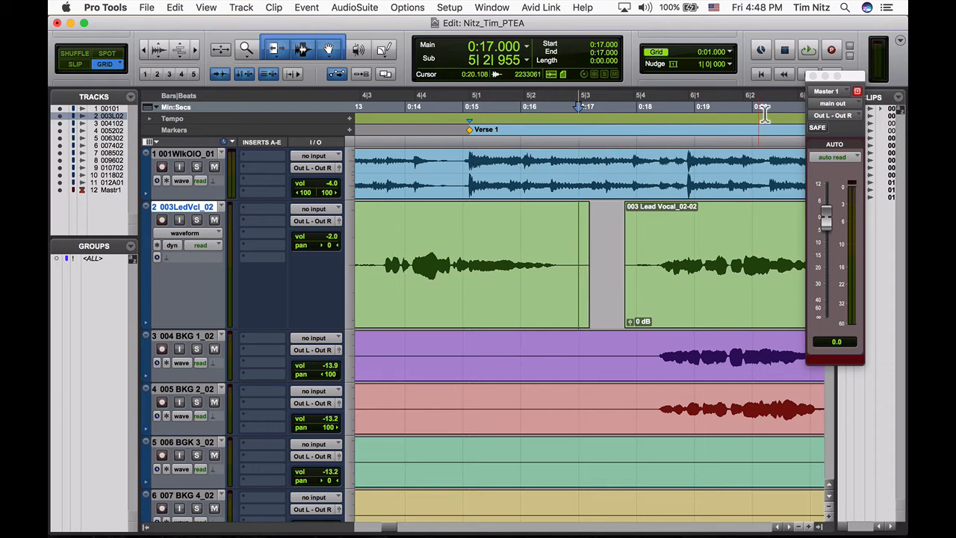
pyautogui.moveTo(851, 77); pyautogui.dragTo(889, 216)
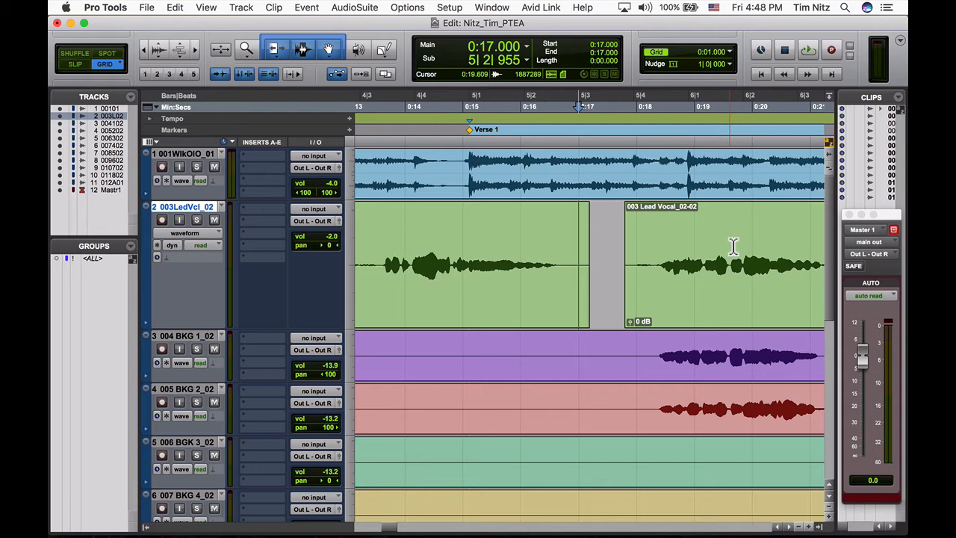
pyautogui.press('g')
pyautogui.click(639, 239)
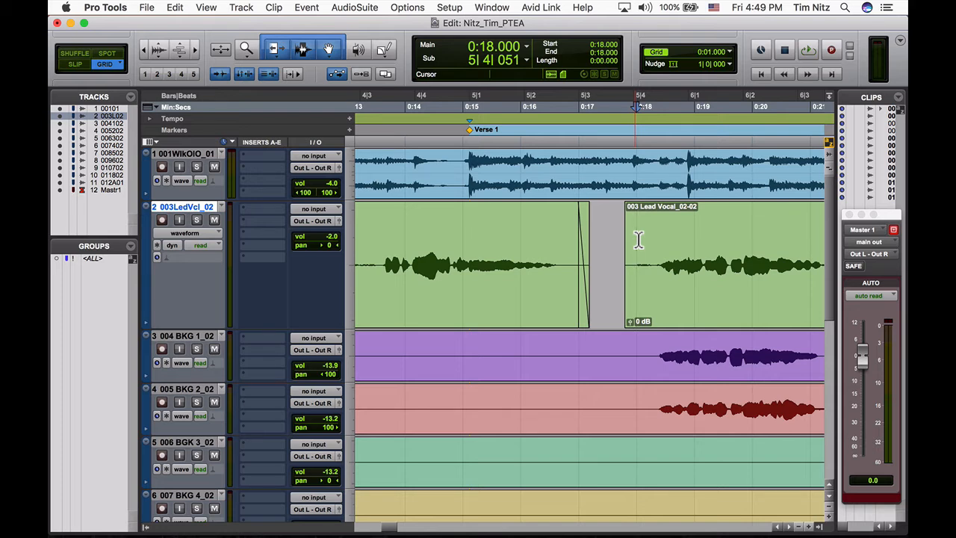
pyautogui.press('d')
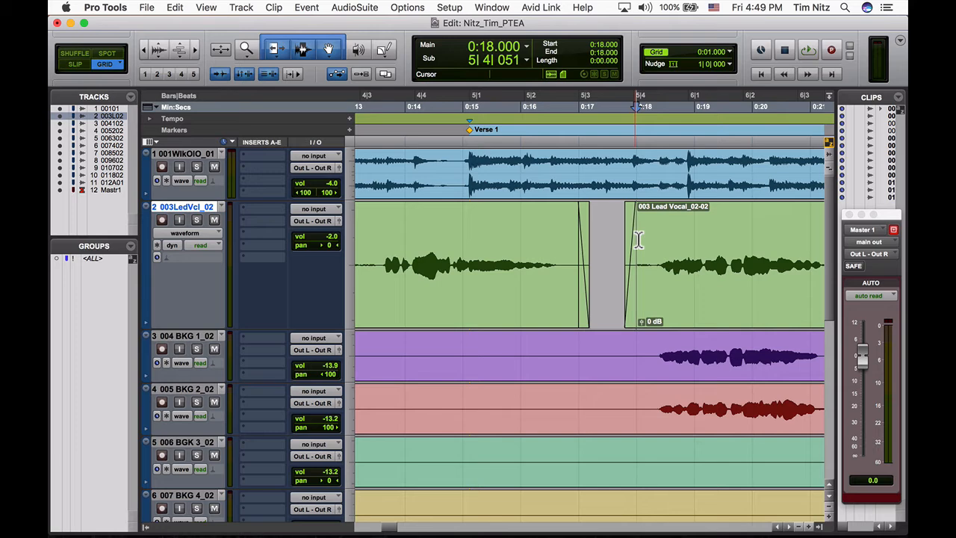
# - Check the second delete range in Chrome, return to Pro Tools, and delete 0:47.500 to 0:48.000 from the lead vocal
pyautogui.press('super+Tab')
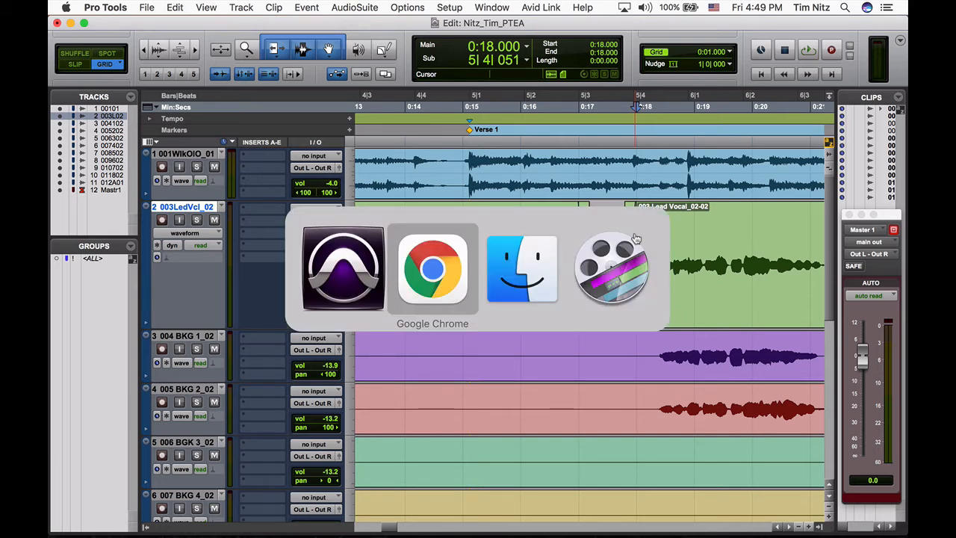
pyautogui.scroll(-4, 553, 262)
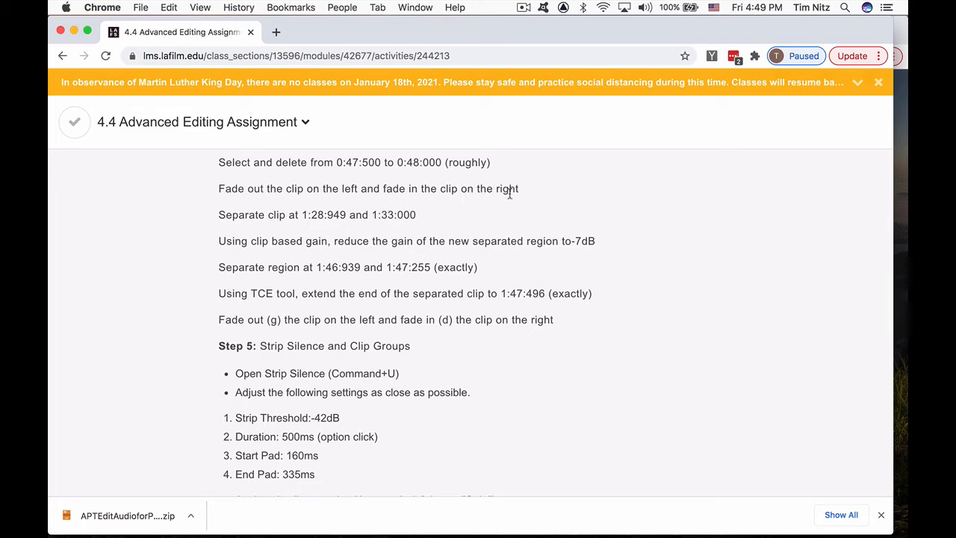
pyautogui.press('super+Tab')
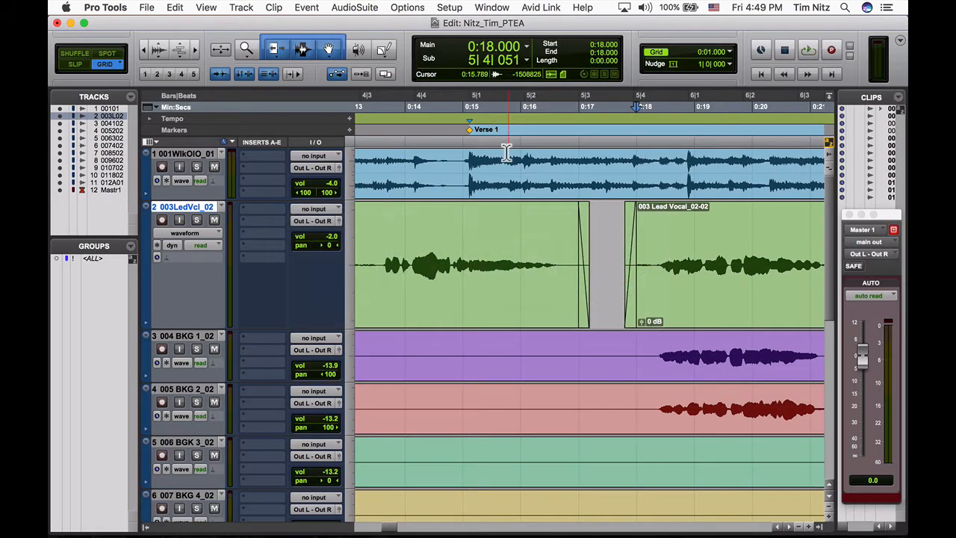
pyautogui.click(490, 56)
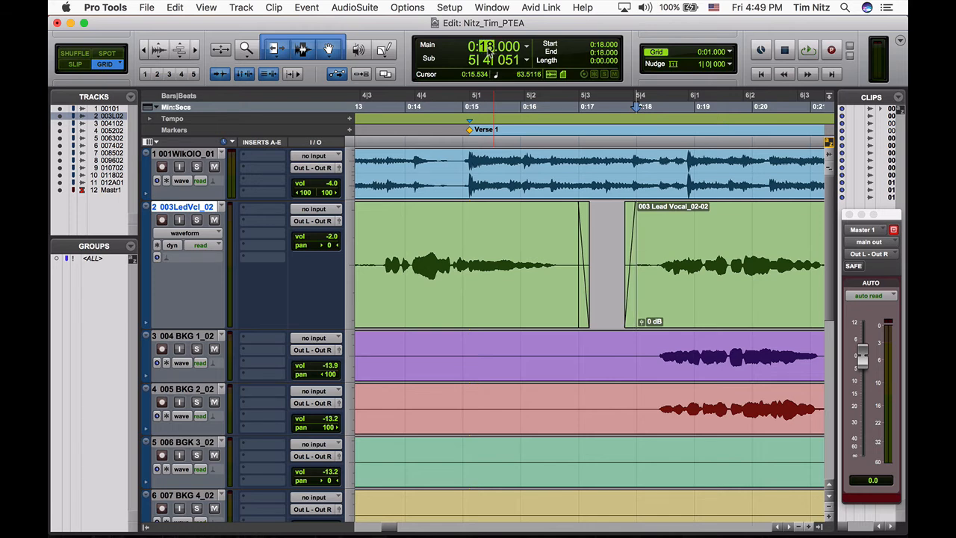
pyautogui.write('47.500')
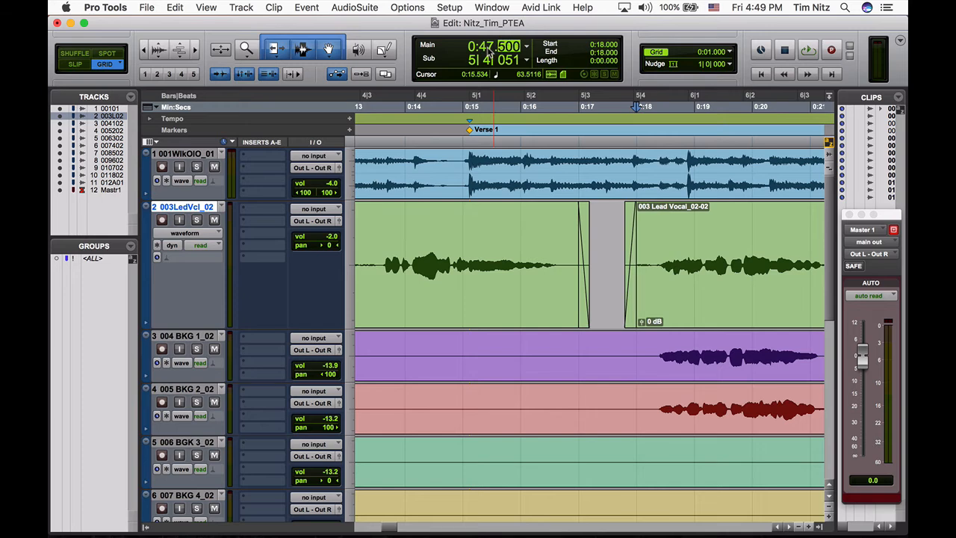
pyautogui.press('Return')
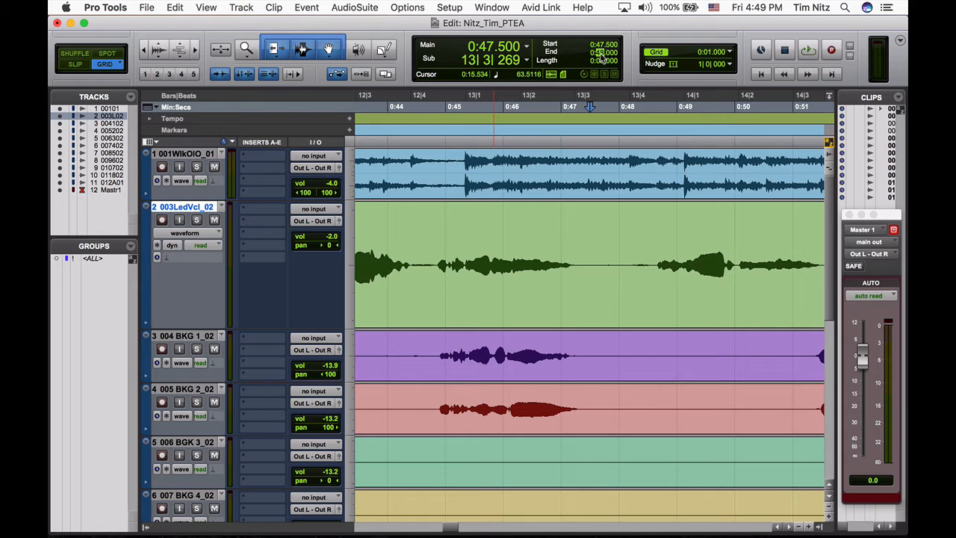
pyautogui.press('Return')
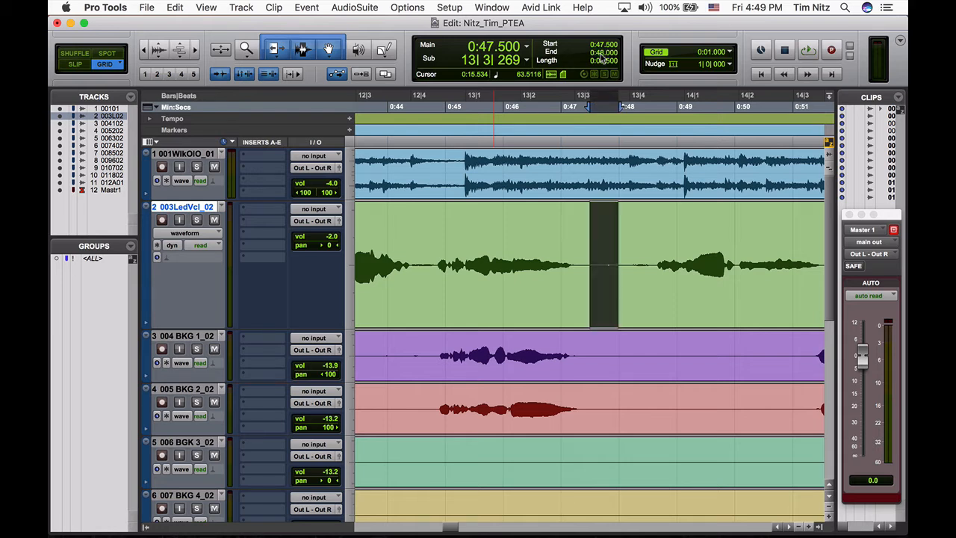
pyautogui.press('Delete')
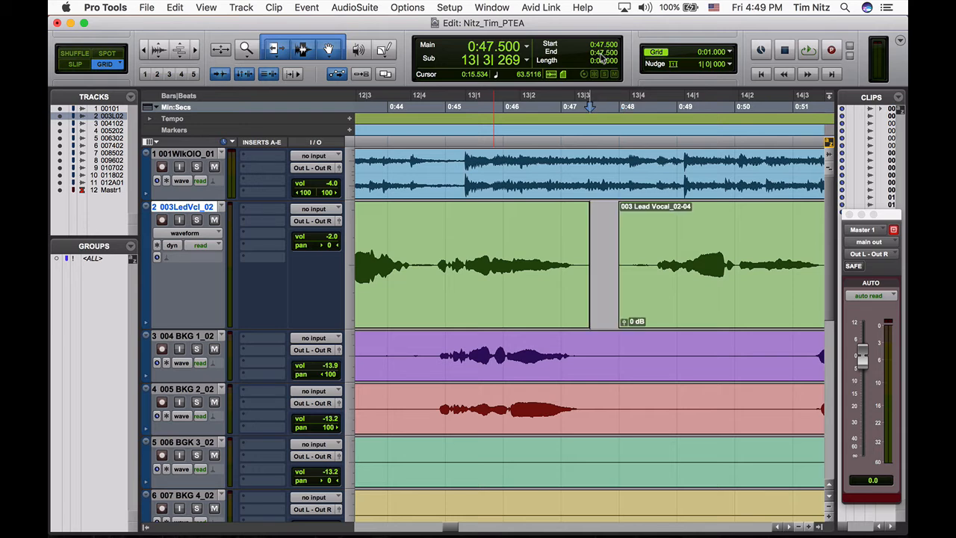
# - Fade out the lead vocal clip before the new gap from 0:47.000 and fade in the clip after it up to 0:49.000
pyautogui.click(574, 218)
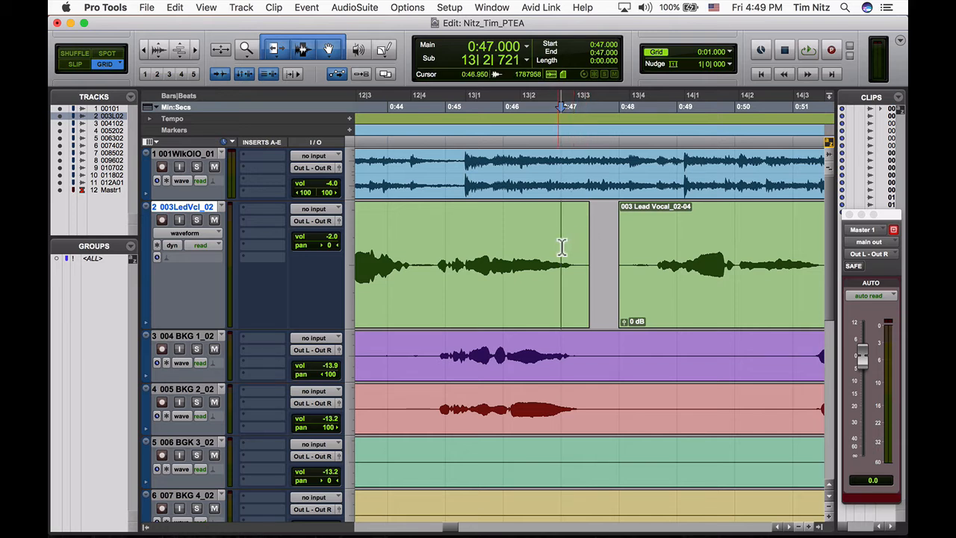
pyautogui.press('g')
pyautogui.click(652, 244)
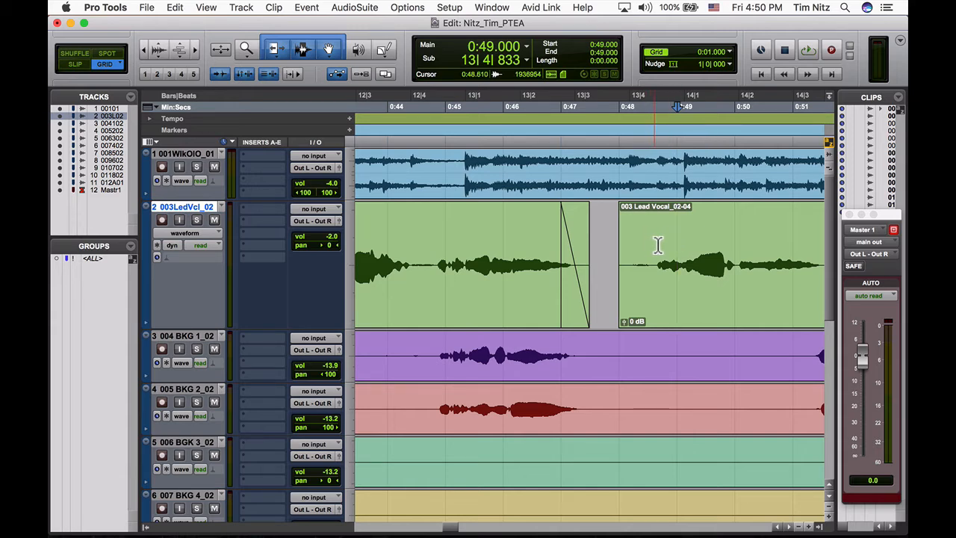
pyautogui.press('d')
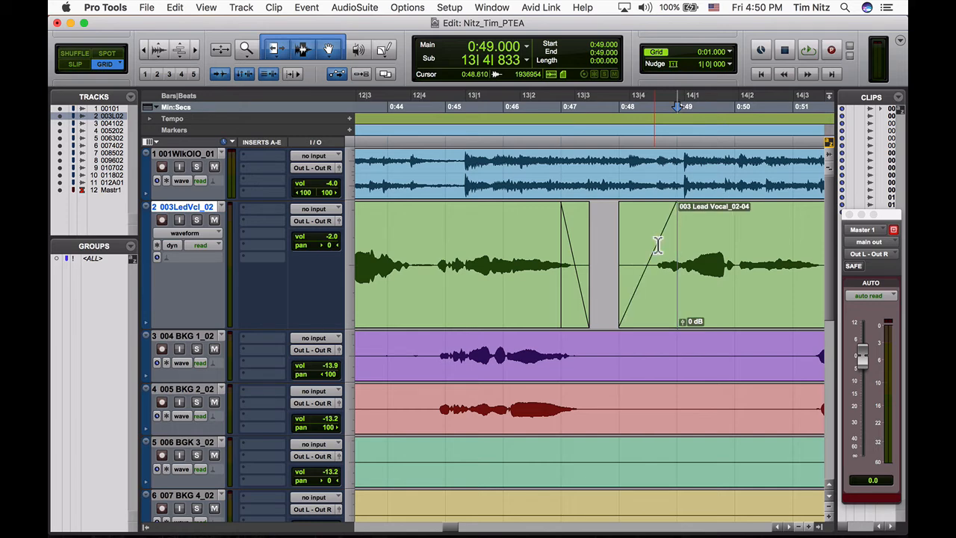
# - Check the clip separation times in Chrome, return to Pro Tools, and place the edit cursor at 1:28.949 on the lead vocal
pyautogui.press('super+Tab')
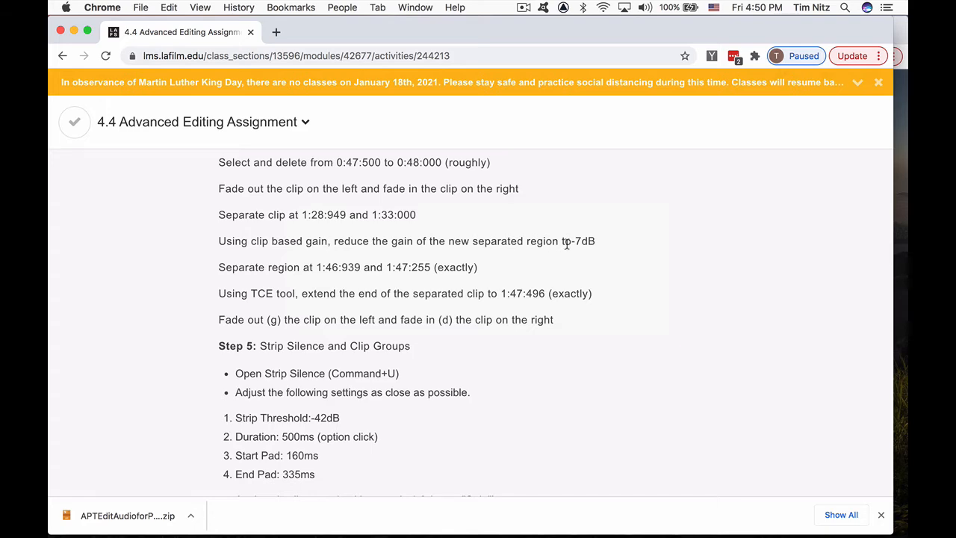
pyautogui.press('super+Tab')
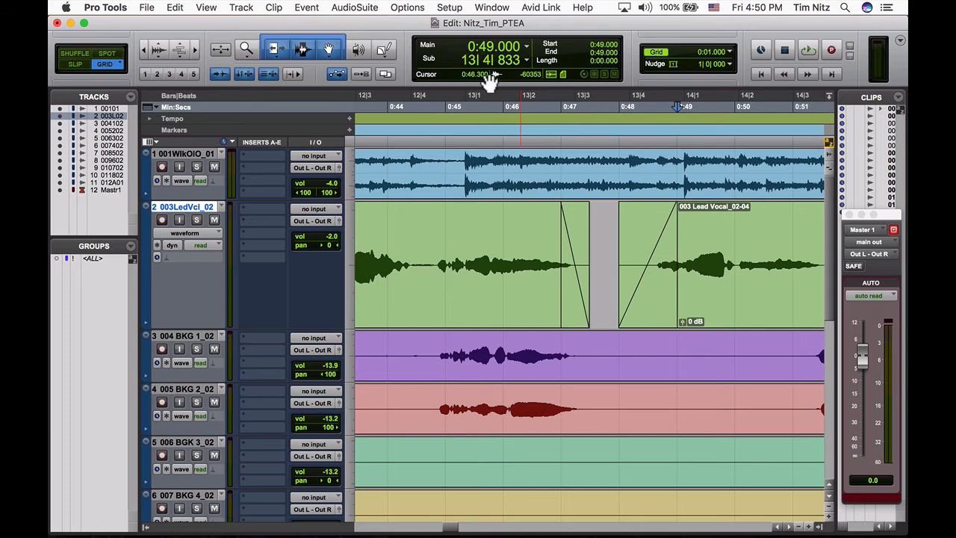
pyautogui.press('super+Tab')
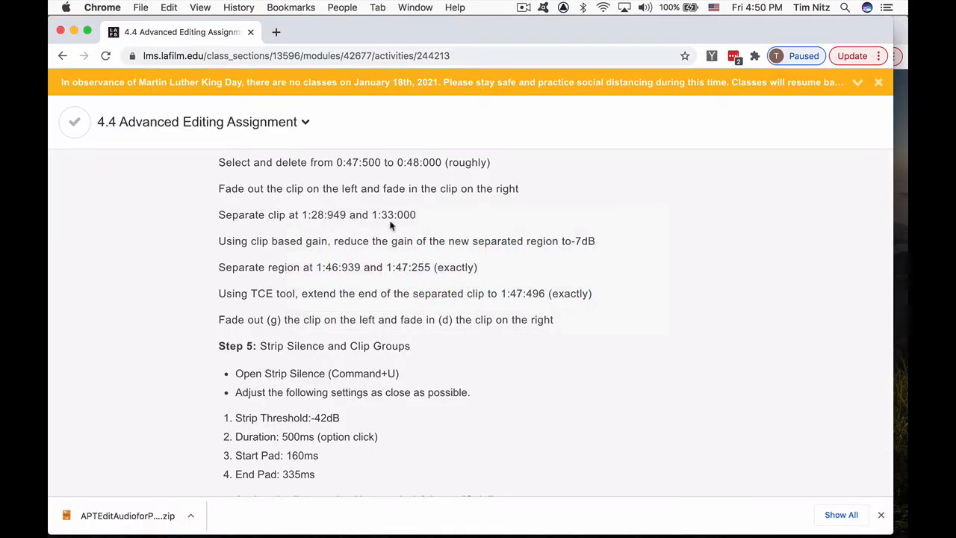
pyautogui.press('super+Tab')
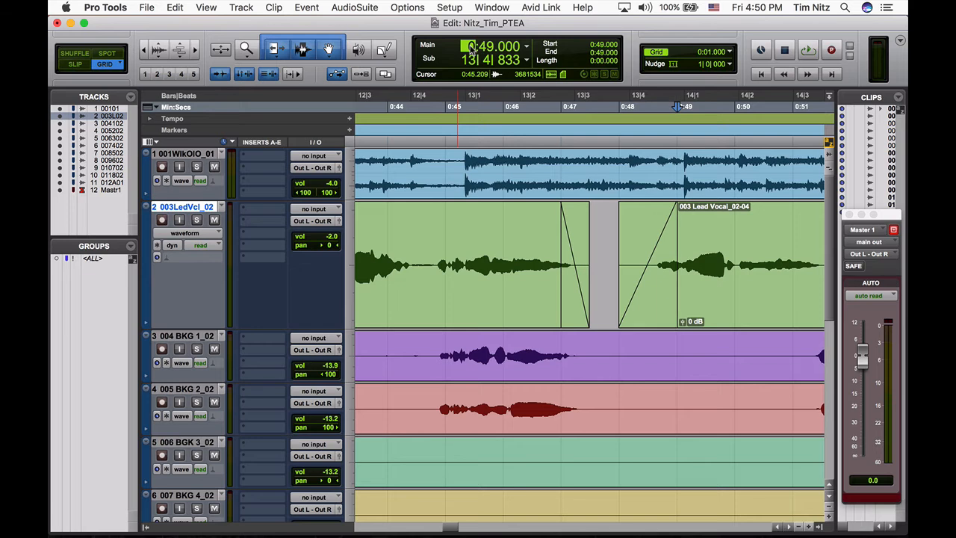
pyautogui.write('1:00')
pyautogui.press('.')
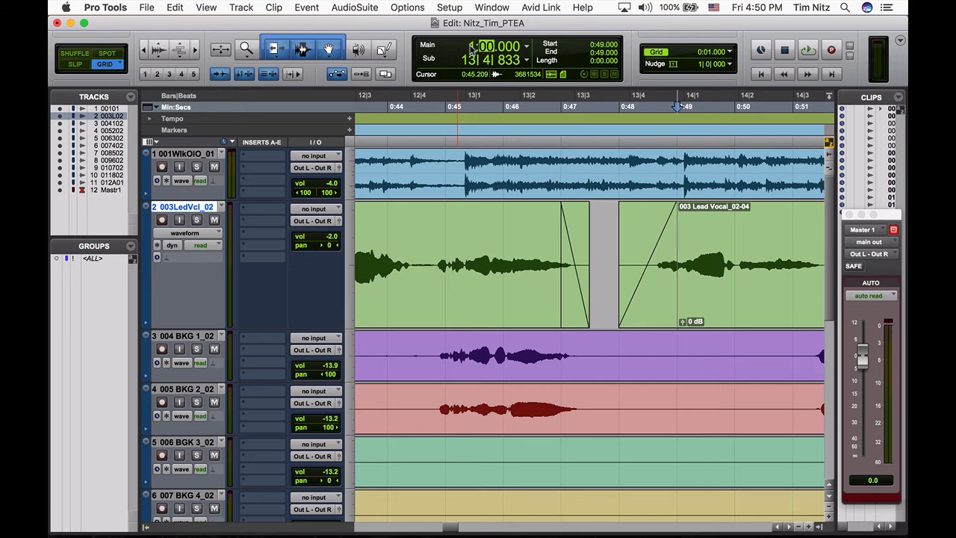
pyautogui.write('28')
pyautogui.press('.')
pyautogui.write('94')
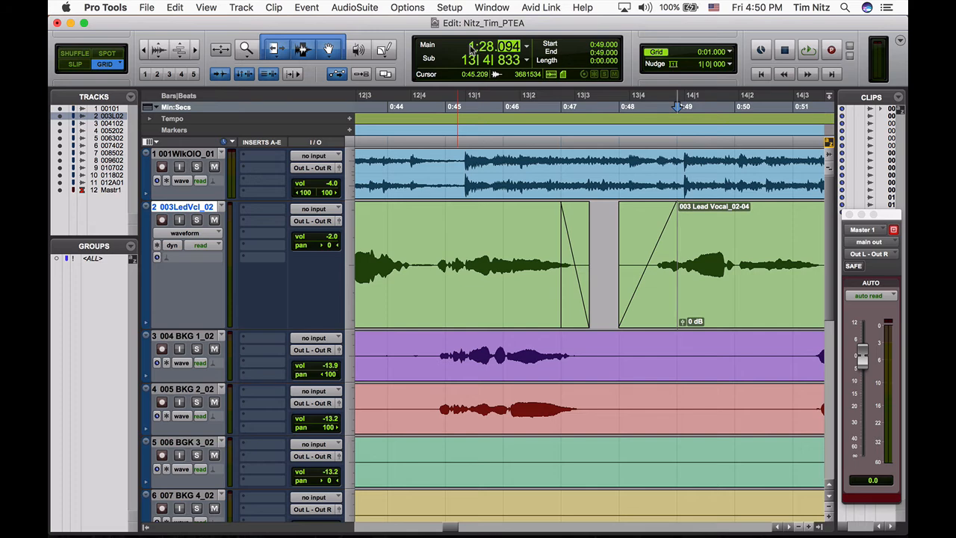
pyautogui.write('9')
pyautogui.press('Return')
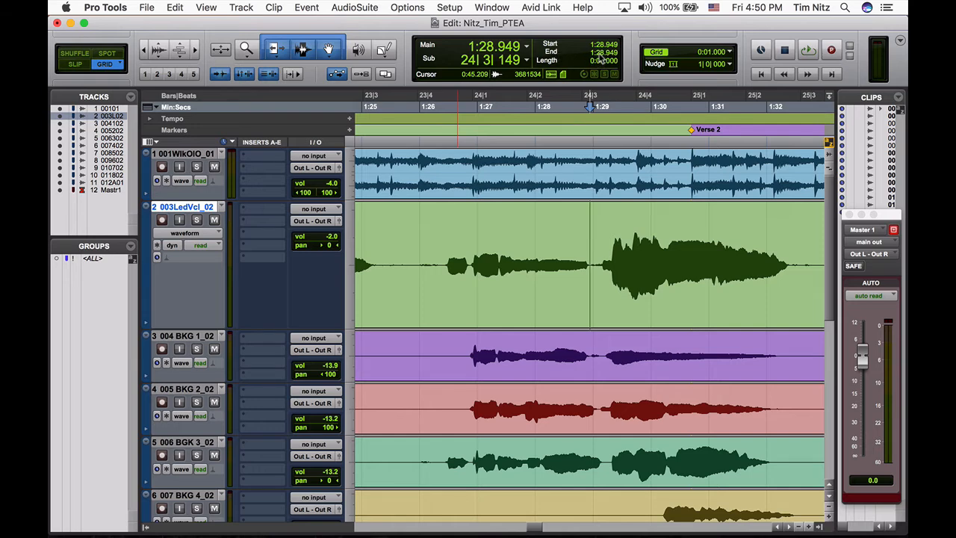
# - Extend the lead vocal selection from 1:28.949 to 1:33.000 and separate it into its own clip
pyautogui.click(599, 54)
pyautogui.write('33')
pyautogui.press('Return')
pyautogui.hscroll(2, 673, 267)
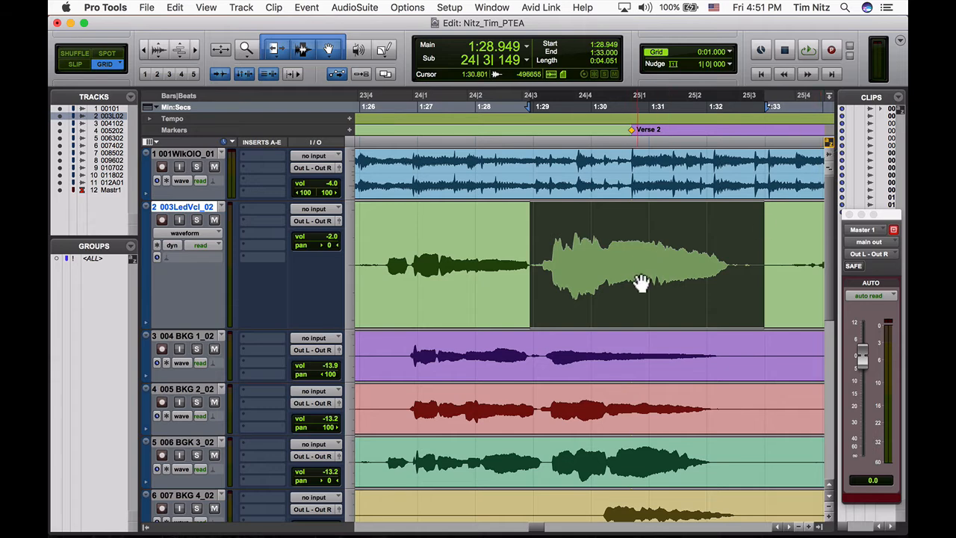
pyautogui.press('super+e')
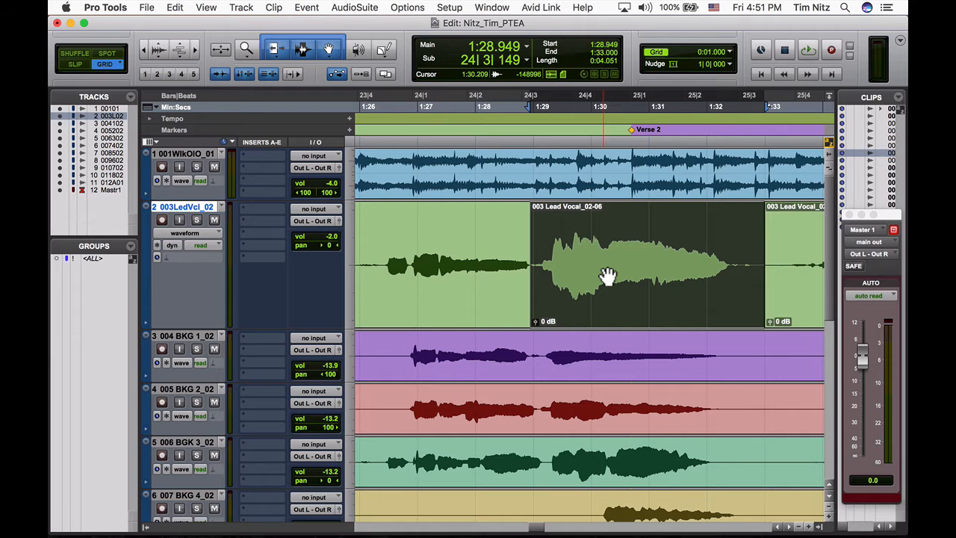
# - Check the clip gain instruction in Chrome, return to Pro Tools, and check that Clip Gain Info is set to display
pyautogui.press('super+Tab')
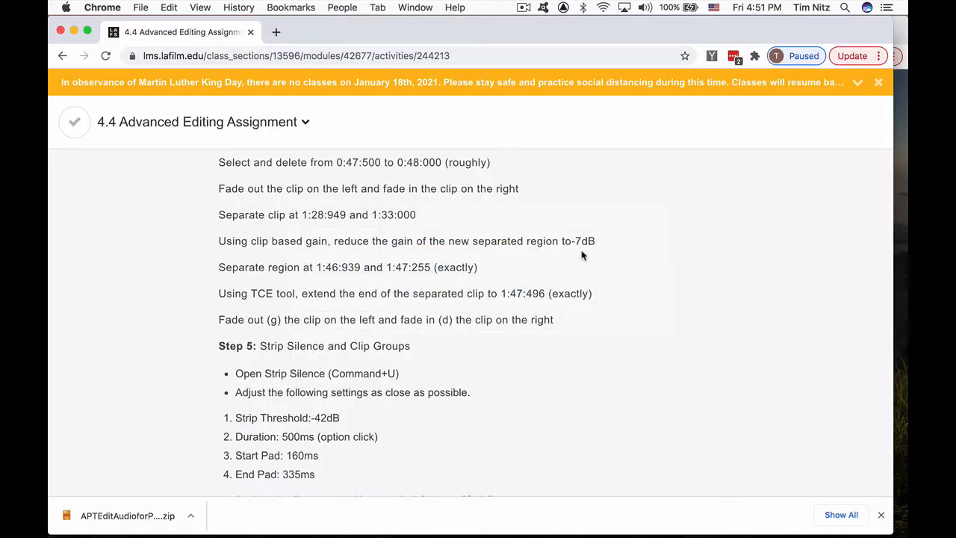
pyautogui.press('super+Tab')
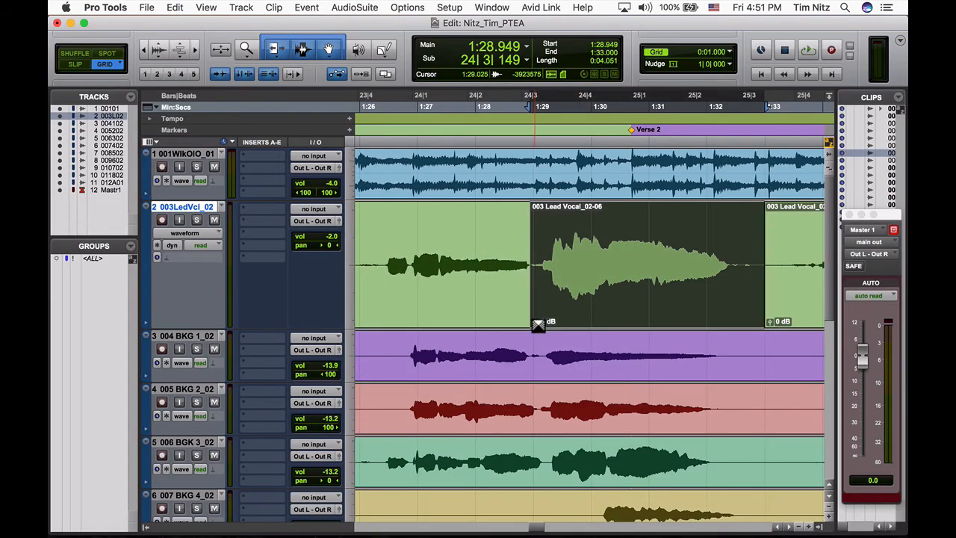
pyautogui.click(206, 7)
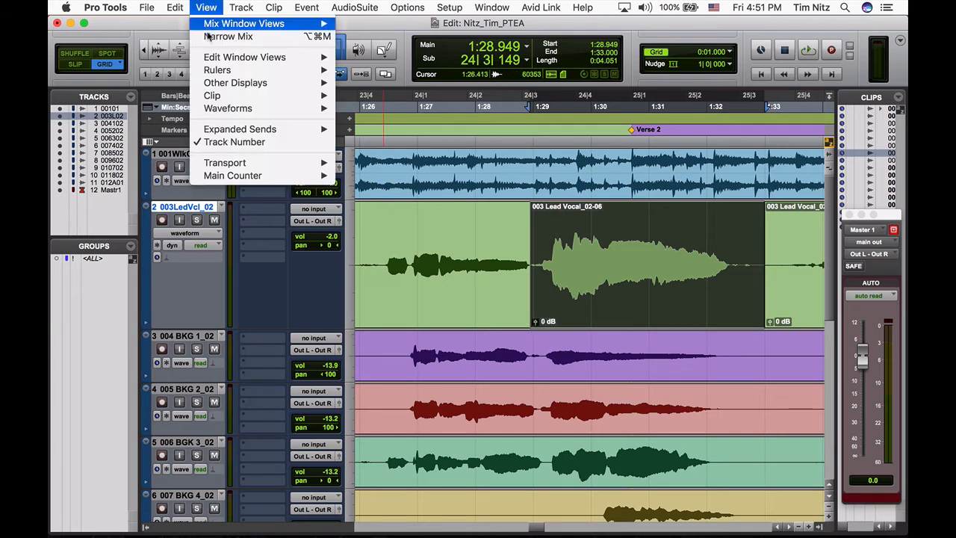
pyautogui.moveTo(218, 97)
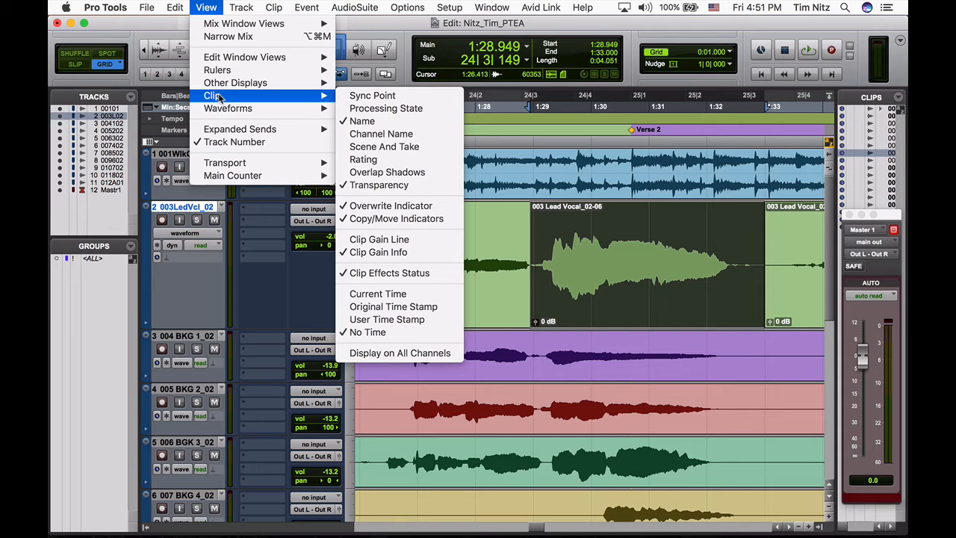
pyautogui.click(399, 252)
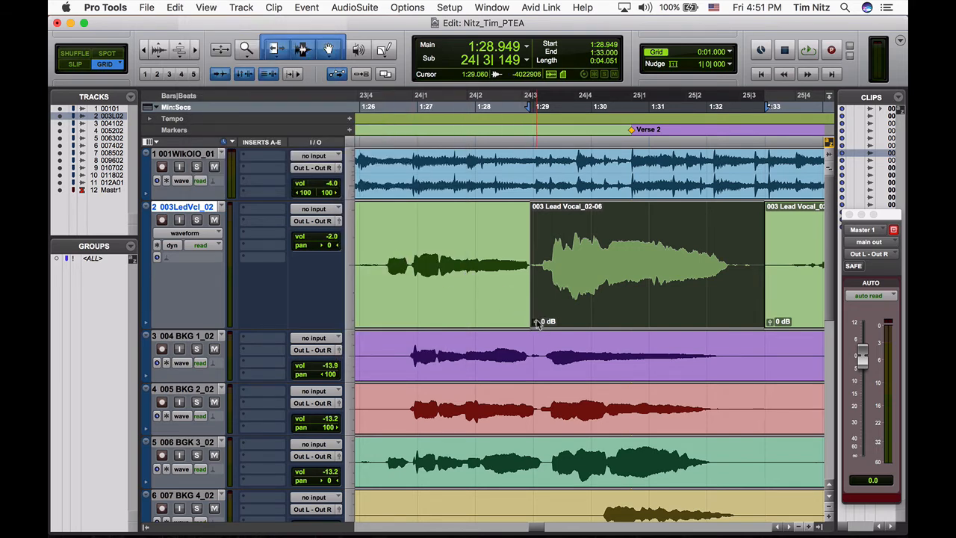
# - Reduce the clip gain of the newly separated lead vocal clip to -7.0 dB
pyautogui.moveTo(535, 323); pyautogui.dragTo(533, 331)
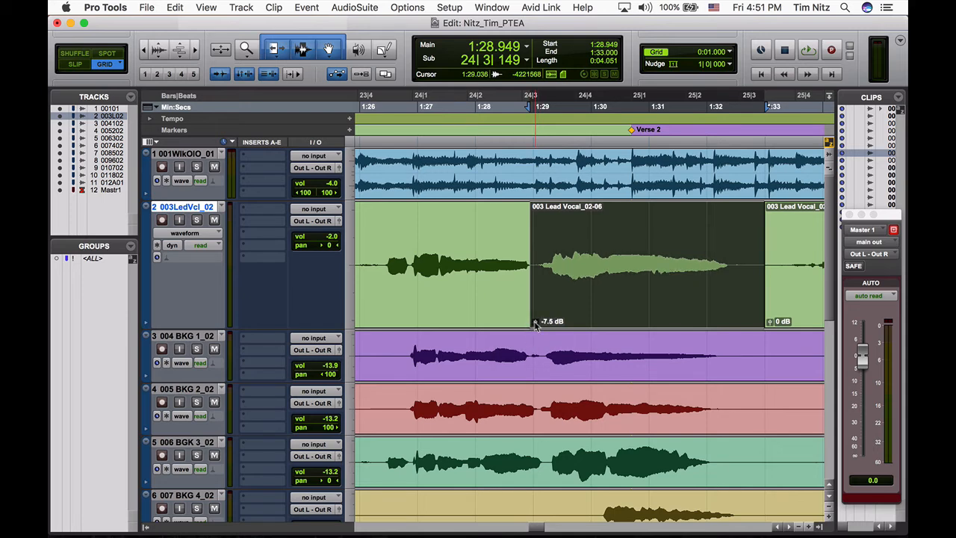
pyautogui.click(534, 323)
pyautogui.moveTo(534, 322); pyautogui.dragTo(535, 323)
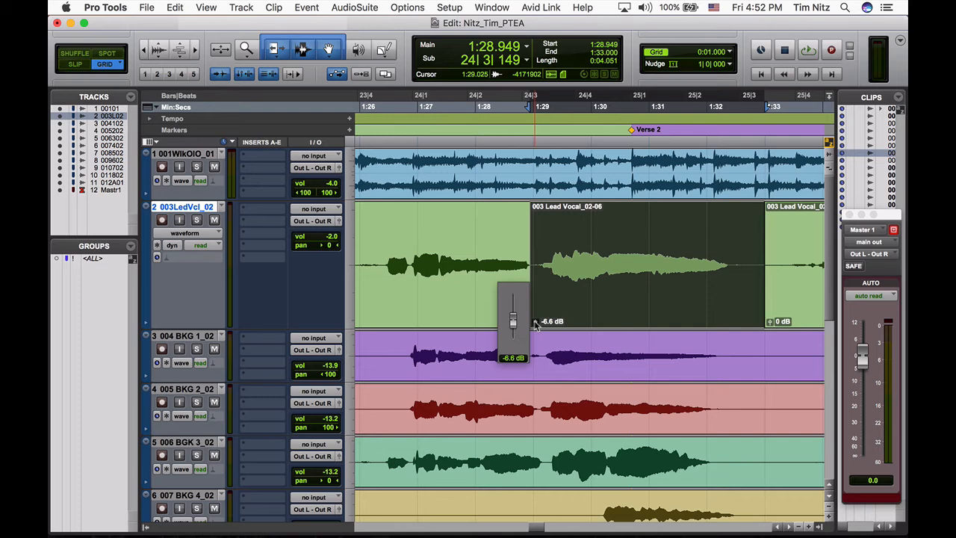
pyautogui.moveTo(534, 325); pyautogui.dragTo(535, 326)
pyautogui.moveTo(535, 328); pyautogui.dragTo(537, 333)
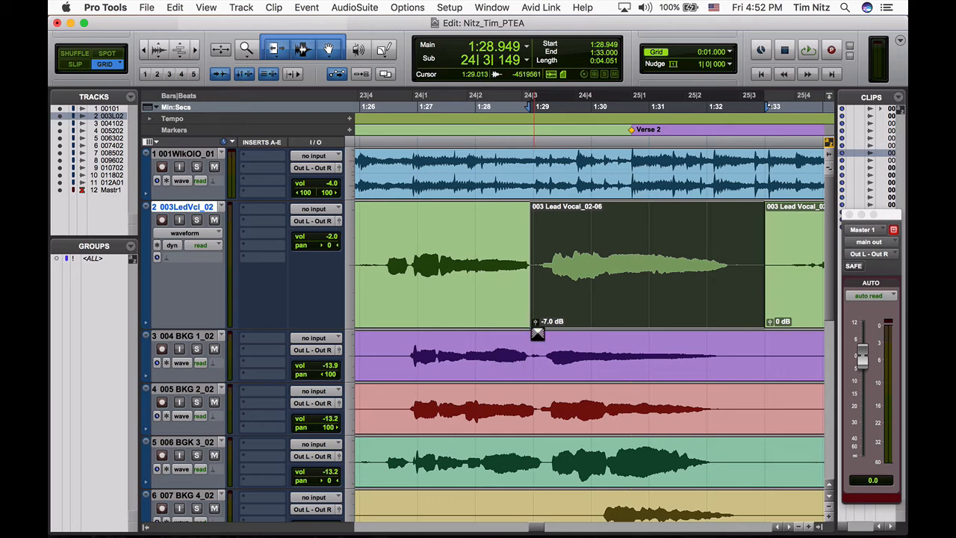
# - Switch to Chrome to read the next lead vocal editing instruction
pyautogui.press('super+Tab')
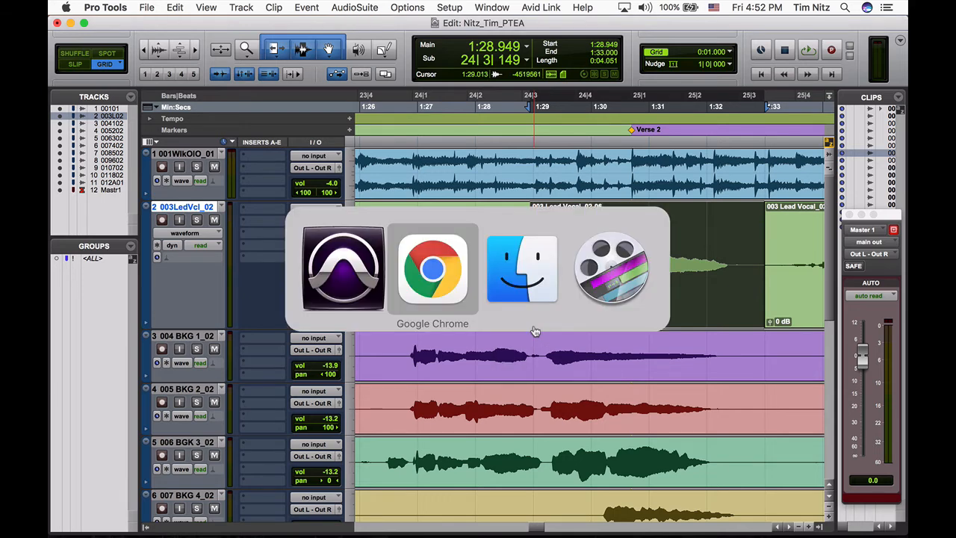
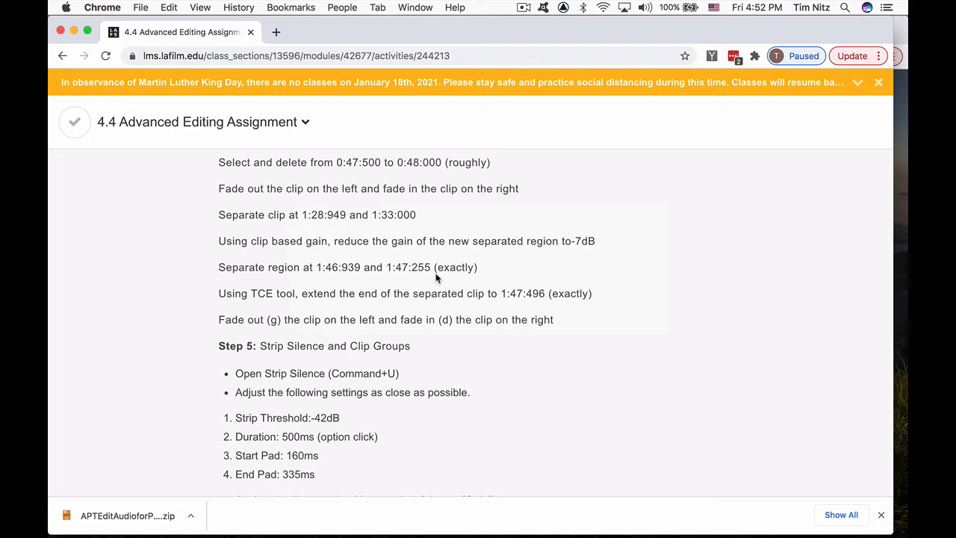
# - Switch to Pro Tools and place the edit insertion point on the lead vocal track at 1:46.939
pyautogui.press('super+Tab')
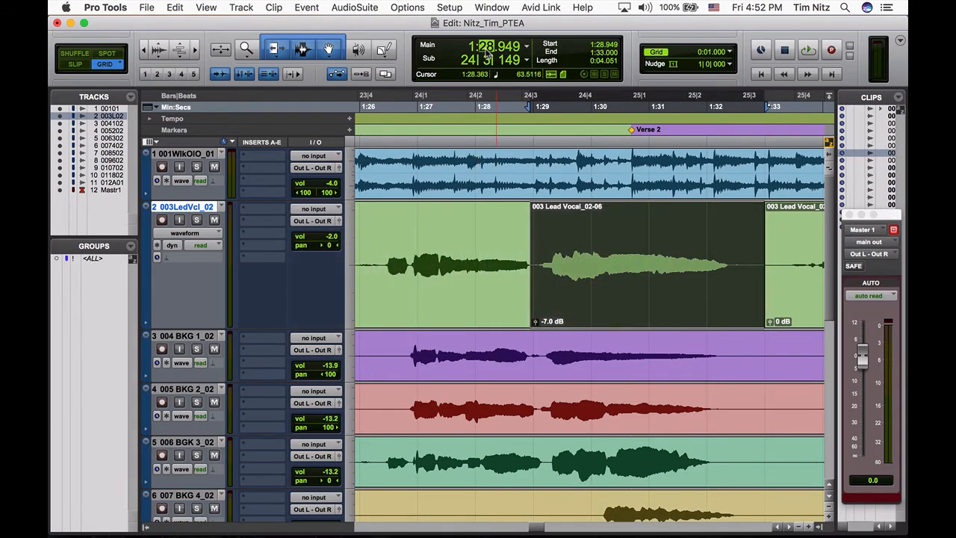
pyautogui.write('46.939')
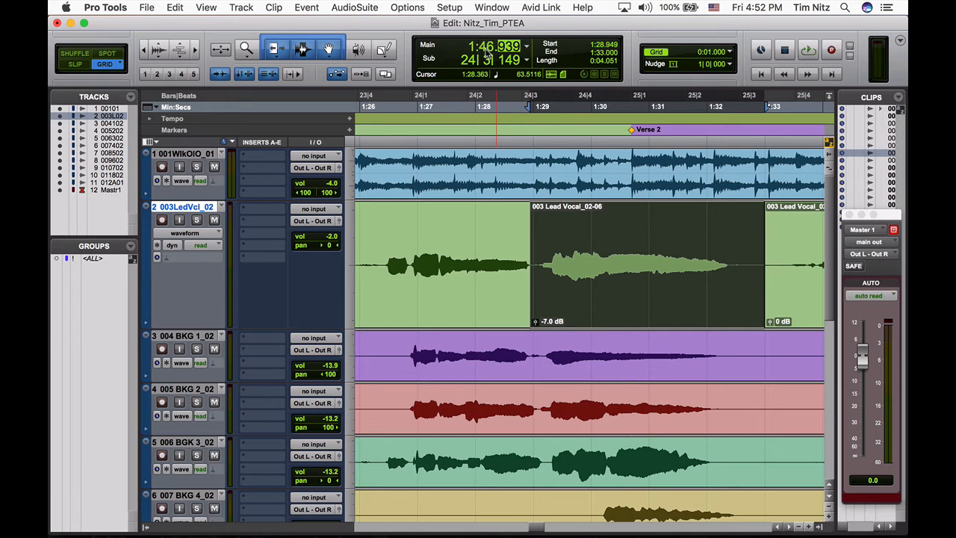
pyautogui.press('Return')
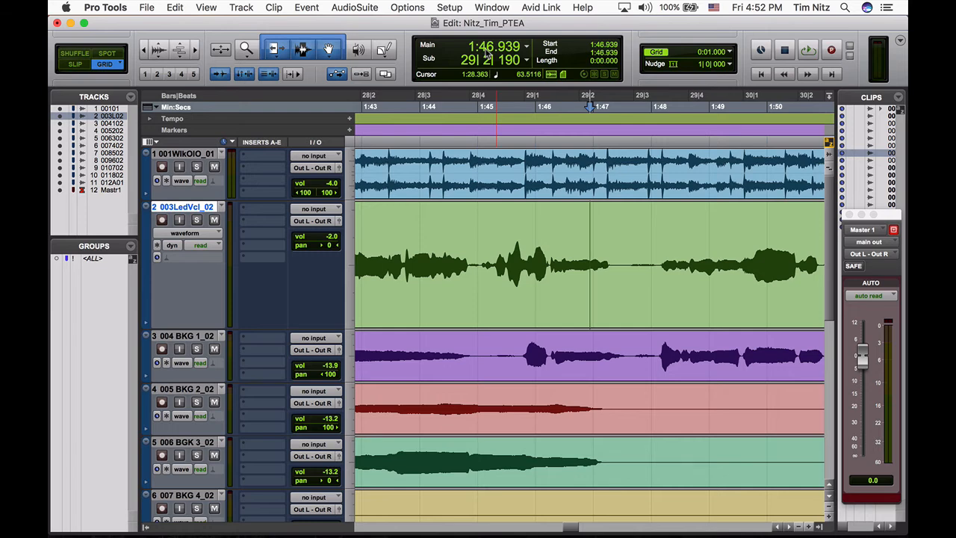
# - Check the separation end time in Chrome, return to Pro Tools and extend the lead vocal selection to 1:47.255
pyautogui.press('super+Tab')
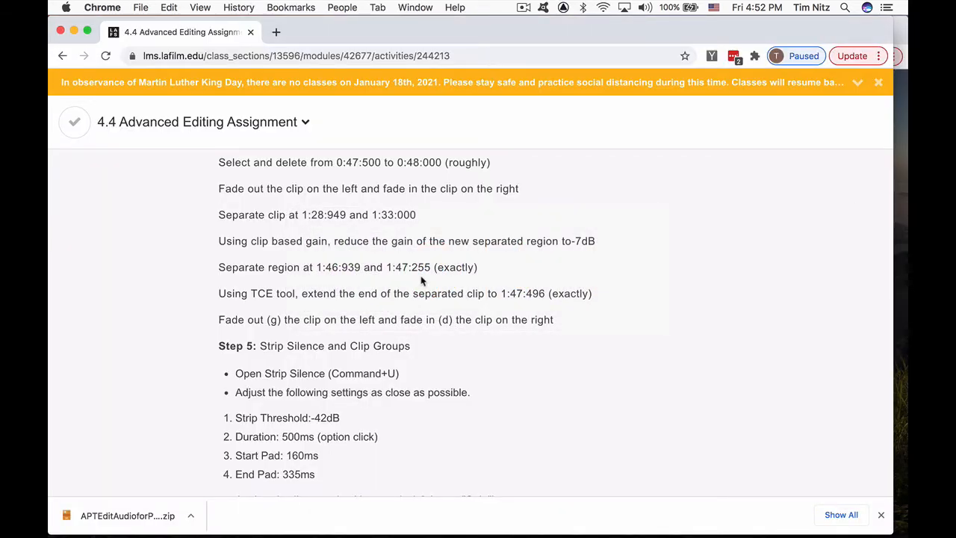
pyautogui.press('super+Tab')
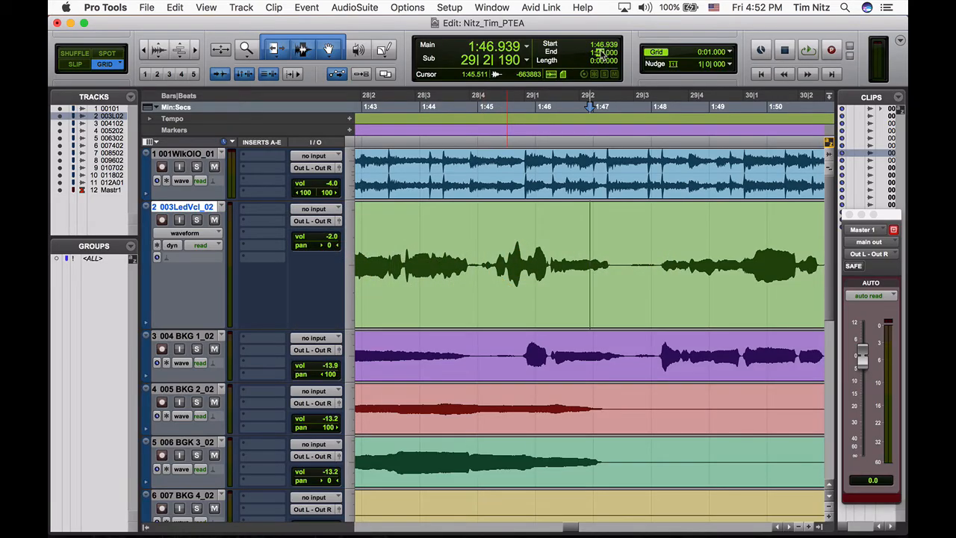
pyautogui.press('.')
pyautogui.write('255')
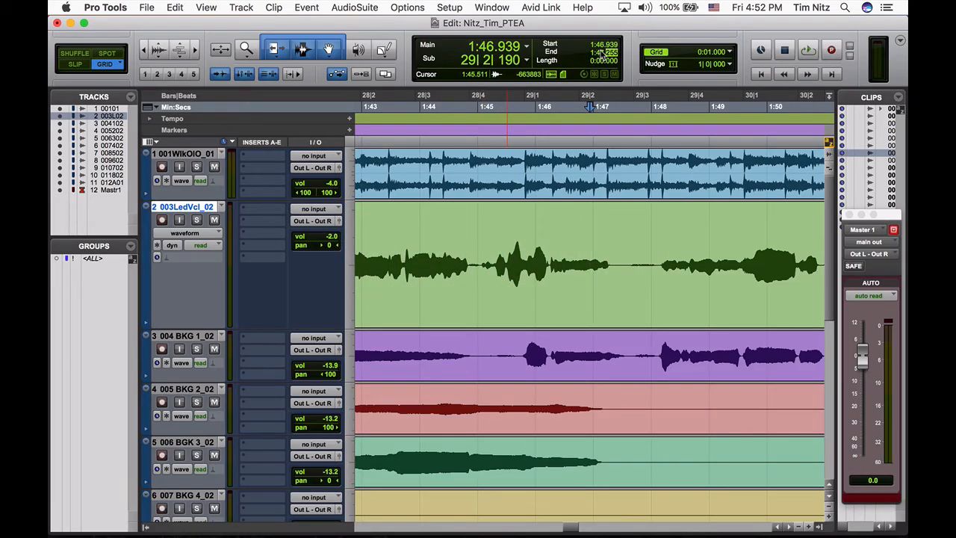
pyautogui.press('Return')
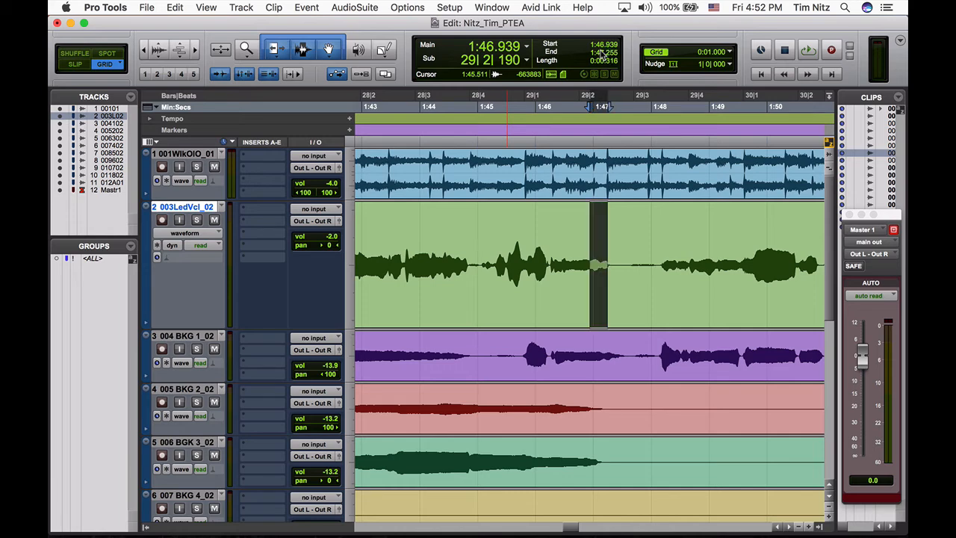
# - Check the TCE instruction in Chrome, return to Pro Tools and separate the selected lead vocal range into its own clip
pyautogui.press('super+Tab')
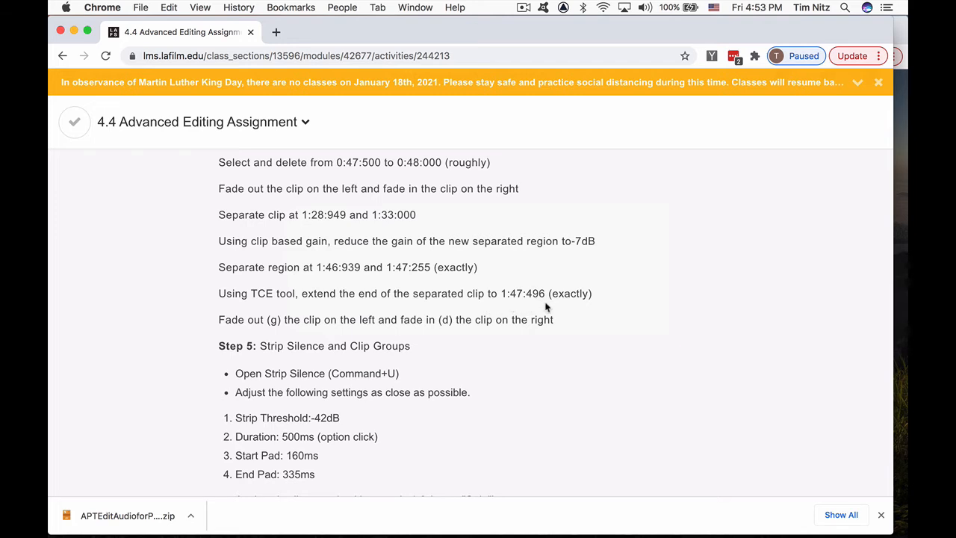
pyautogui.press('super+Tab')
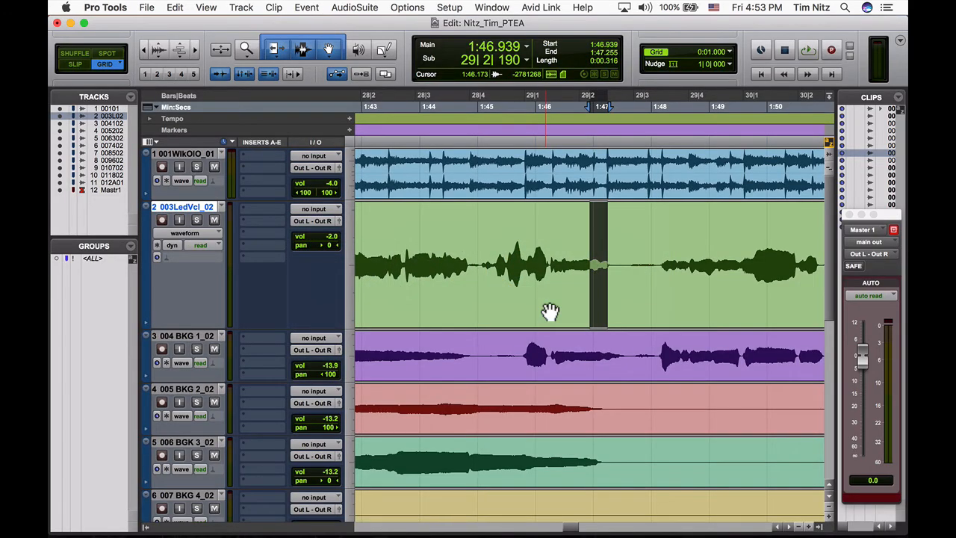
pyautogui.press('super+e')
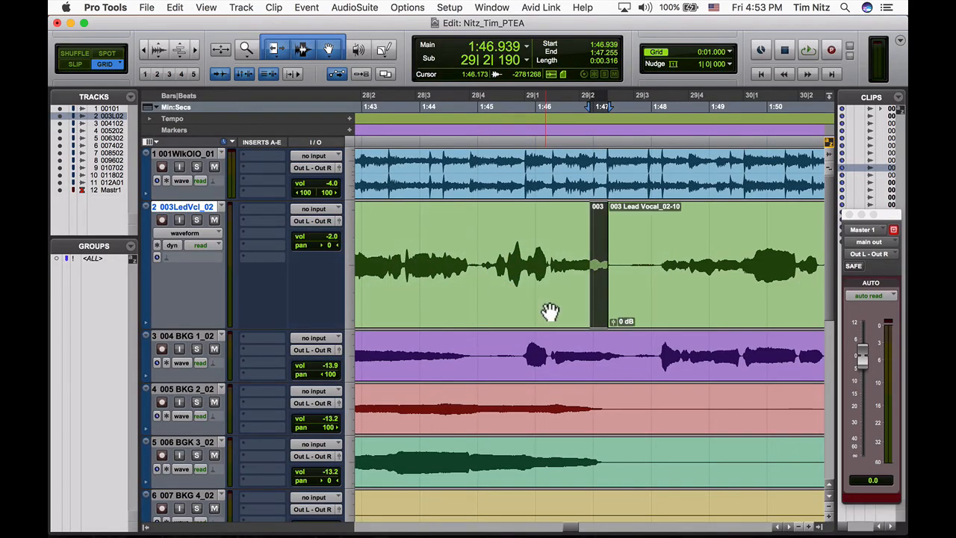
# - Stretch the end of the newly separated lead vocal clip to 1:47.496 with the TCE Trim tool
pyautogui.press('super+bracketright')
pyautogui.press('super+bracketright')
pyautogui.press('super+bracketright')
pyautogui.press('super+bracketright')
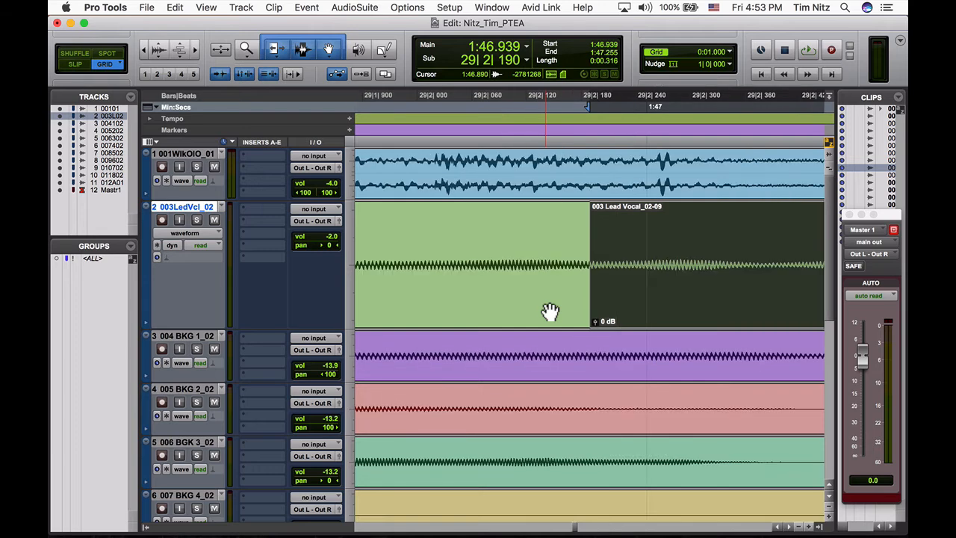
pyautogui.press('super+bracketleft')
pyautogui.hscroll(5, 608, 298)
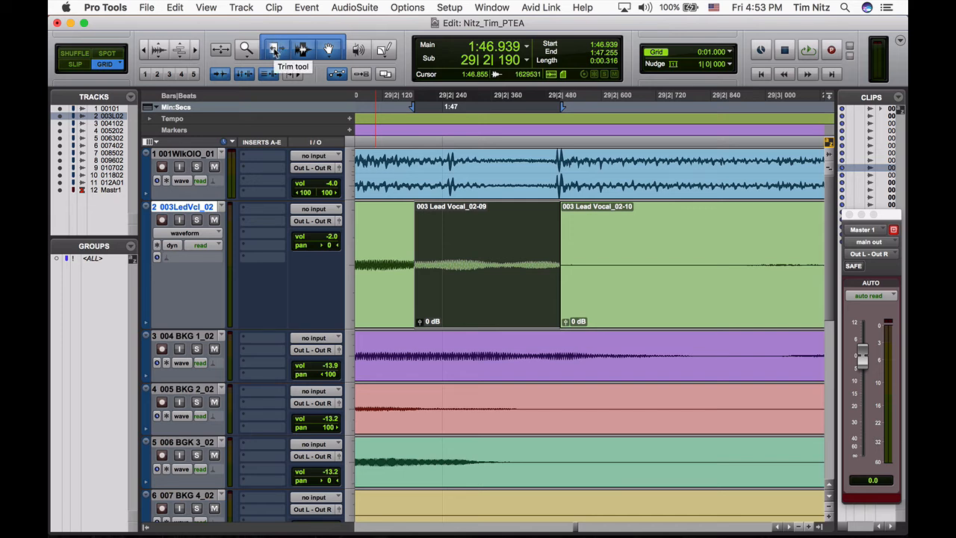
pyautogui.click(274, 51)
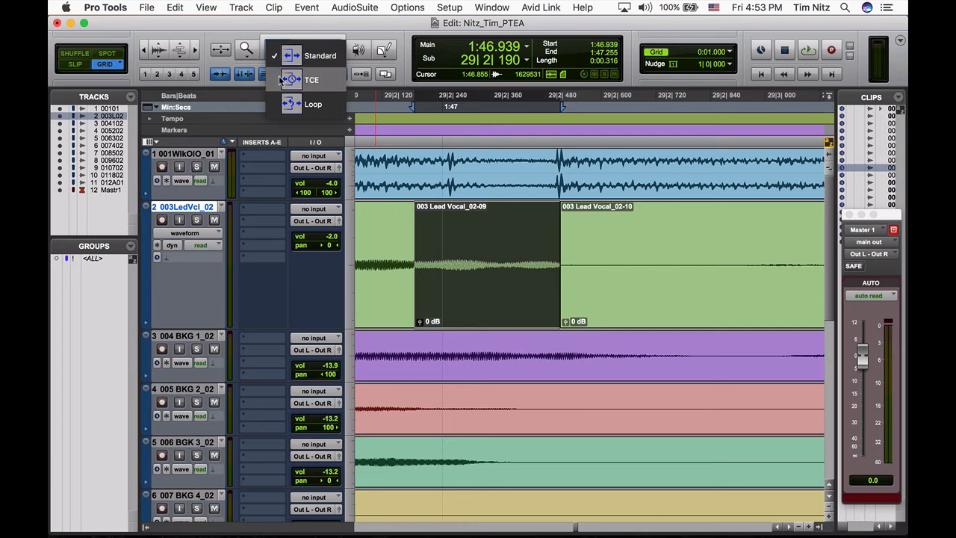
pyautogui.click(283, 80)
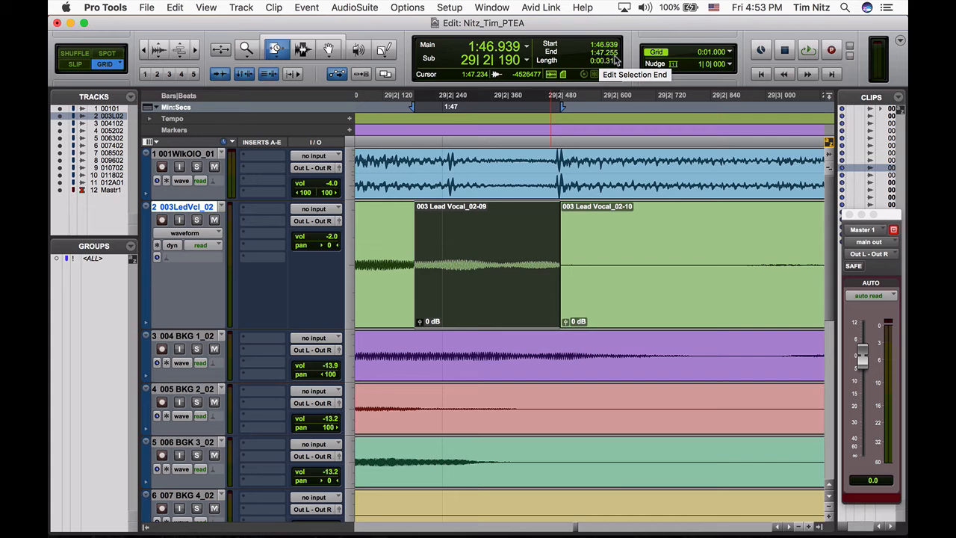
pyautogui.moveTo(558, 267); pyautogui.dragTo(579, 263)
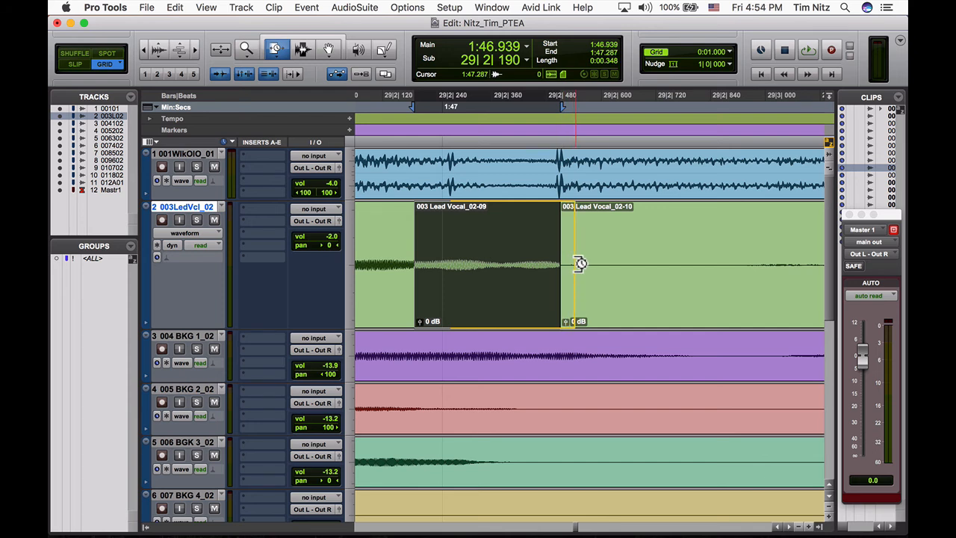
pyautogui.moveTo(579, 263); pyautogui.dragTo(675, 267)
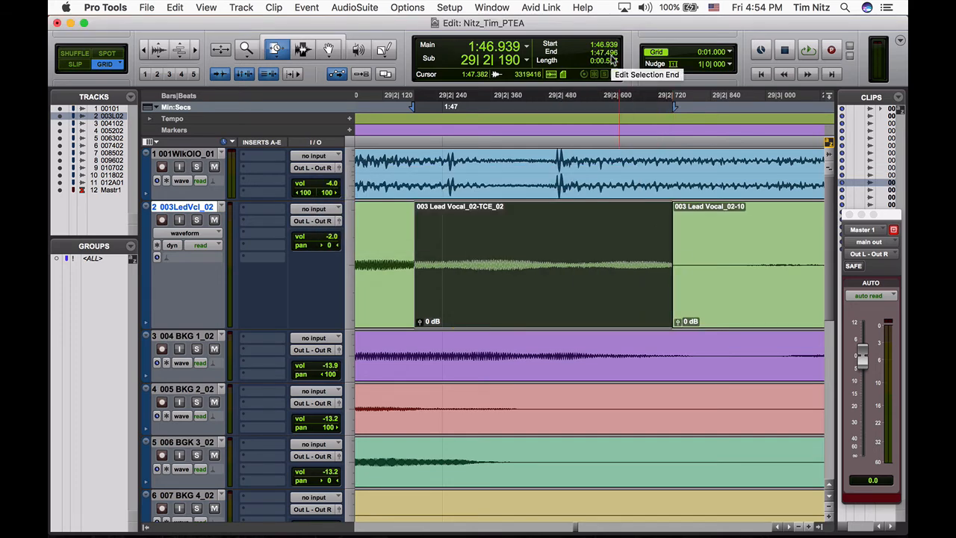
# - Check the fade instruction in Chrome, return to Pro Tools, and restore the Standard Trim tool and the Smart Tool
pyautogui.press('super+Tab')
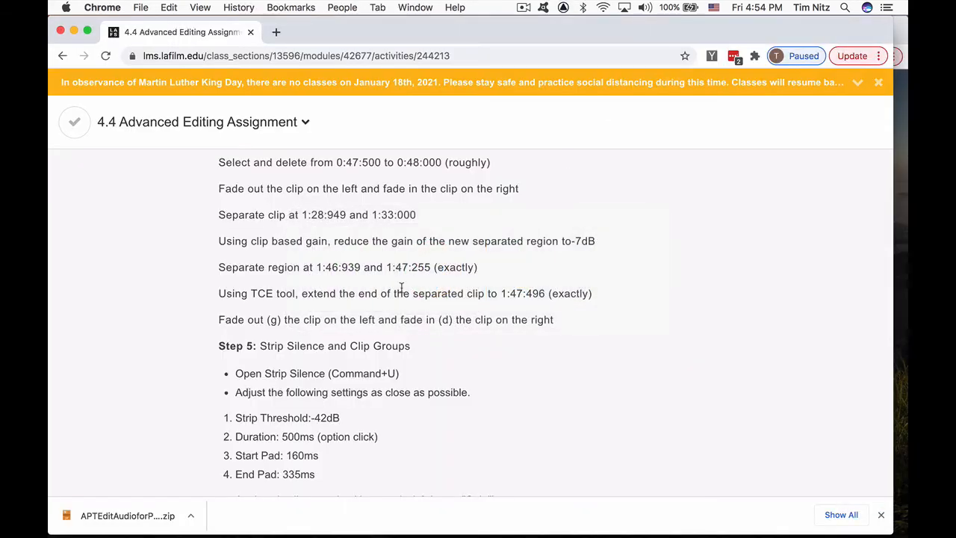
pyautogui.scroll(-3, 401, 289)
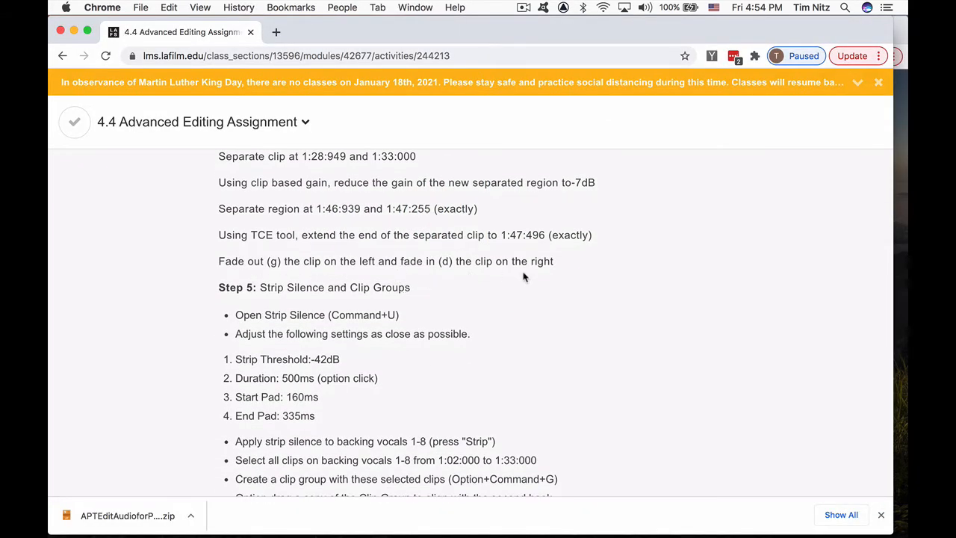
pyautogui.press('super+Tab')
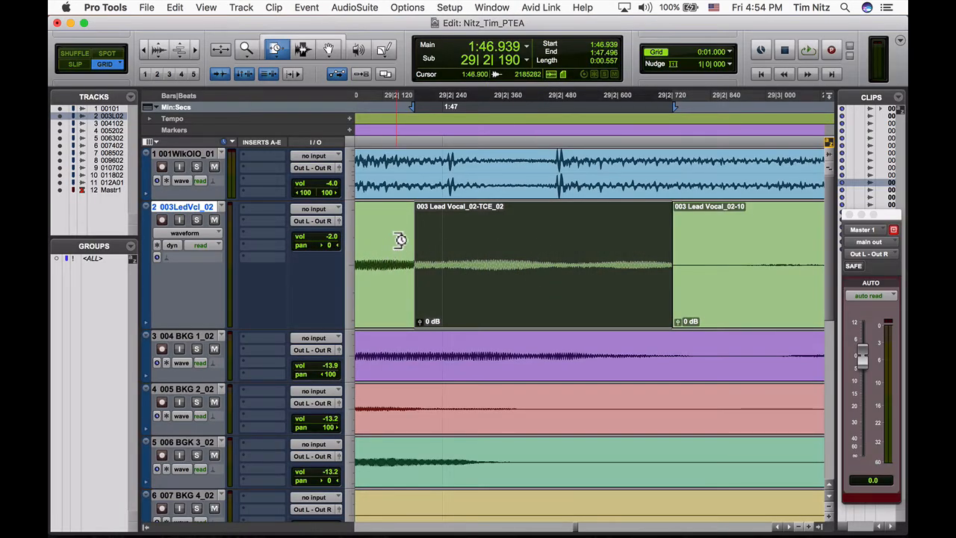
pyautogui.press('super+bracketleft')
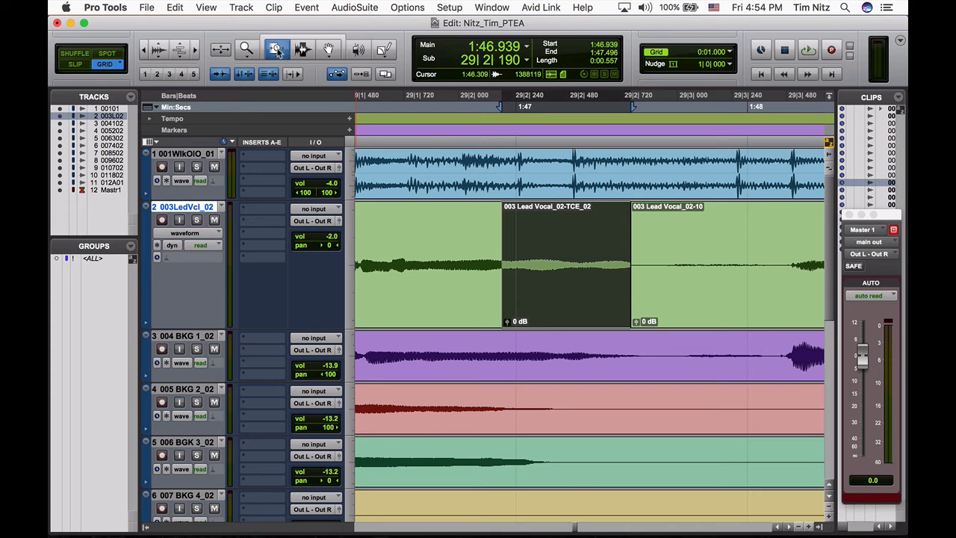
pyautogui.click(276, 49)
pyautogui.click(286, 60)
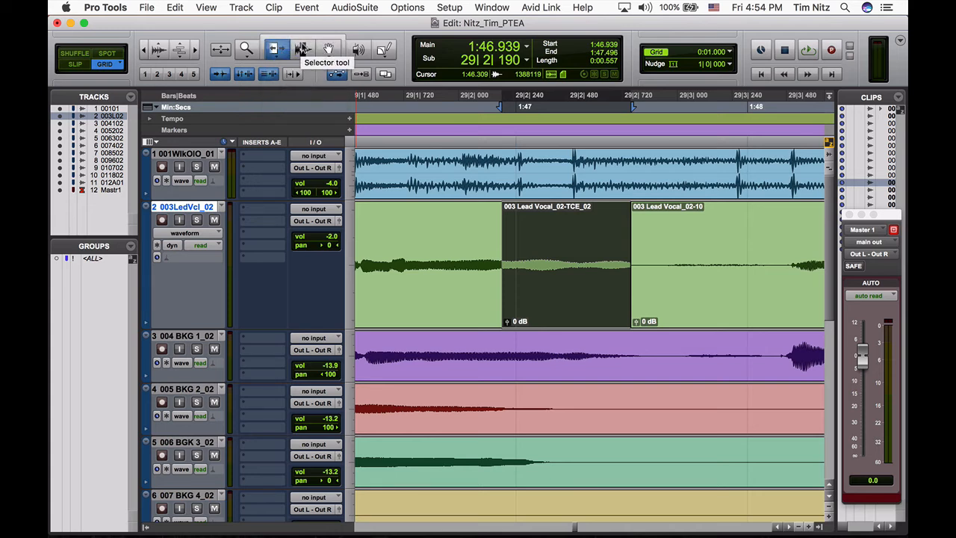
pyautogui.click(304, 39)
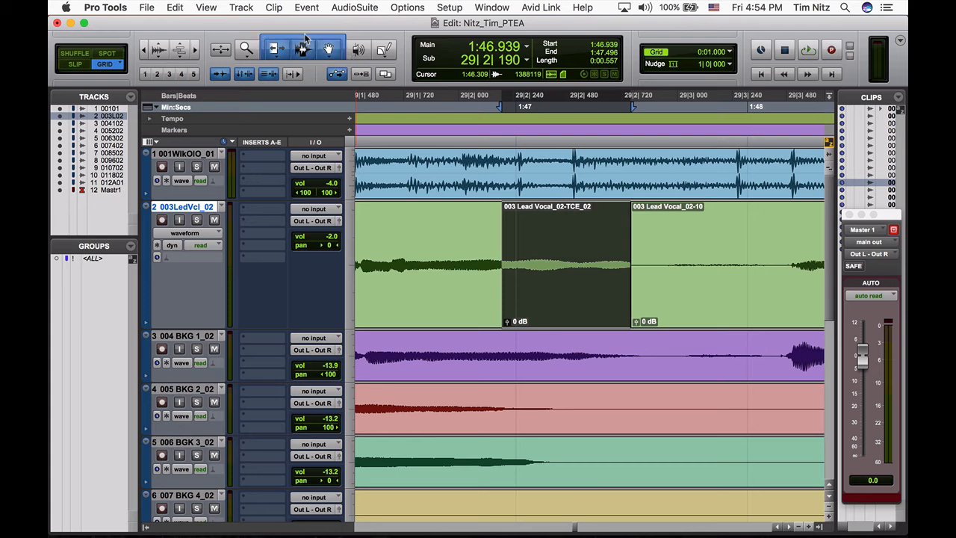
# - Fade out the clip before the stretched lead vocal clip from 1:46.788, and fade in the clip after it up to 1:48.000
pyautogui.click(467, 235)
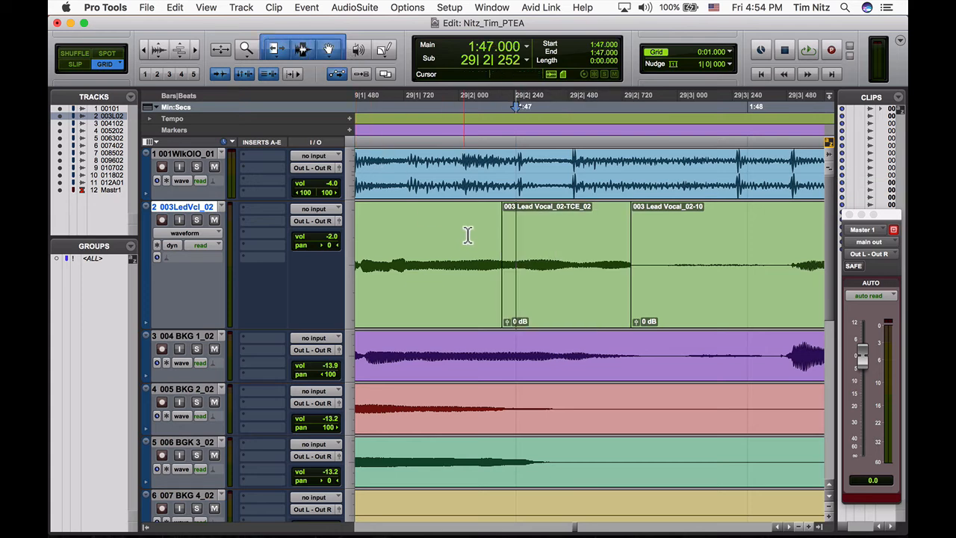
pyautogui.hscroll(-1, 476, 247)
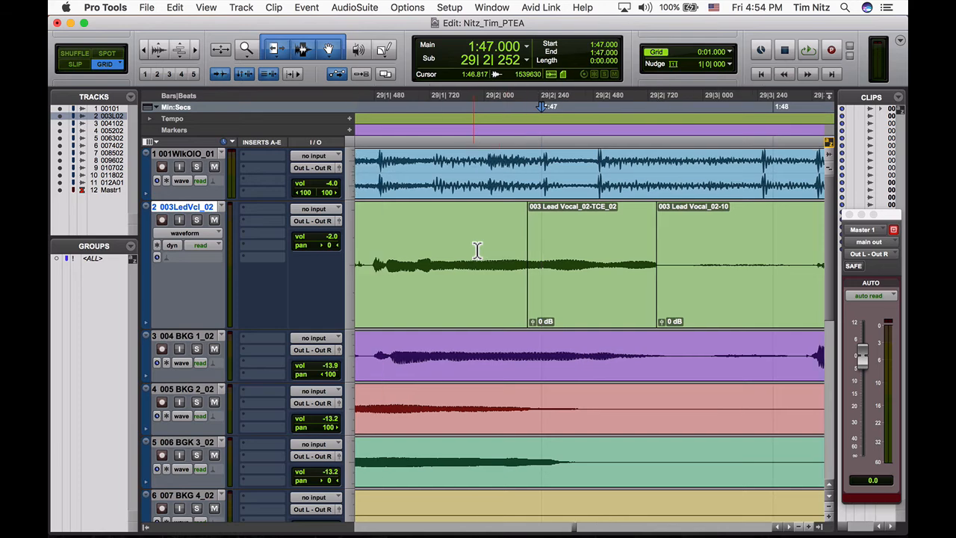
pyautogui.scroll(-2, 476, 248)
pyautogui.hscroll(-1, 477, 250)
pyautogui.scroll(2, 477, 250)
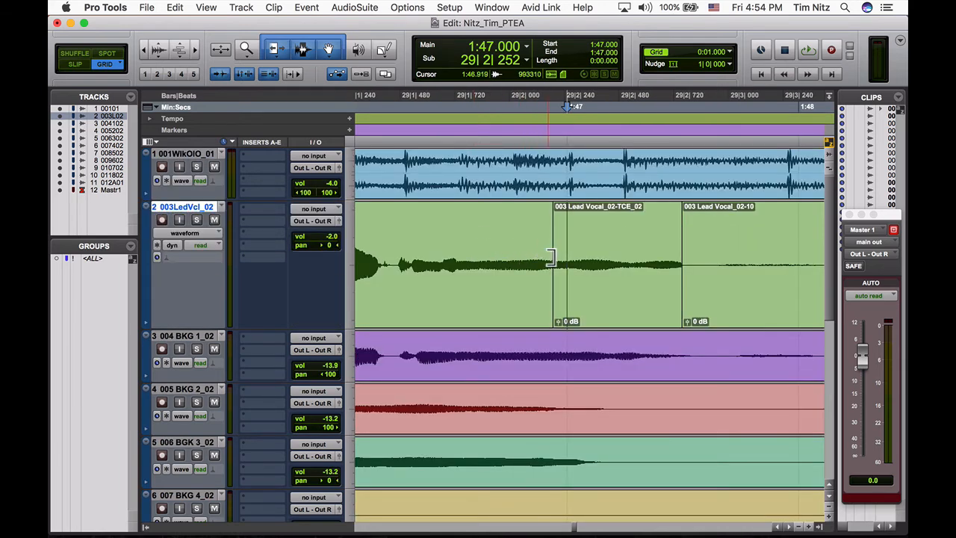
pyautogui.press('super+bracketleft')
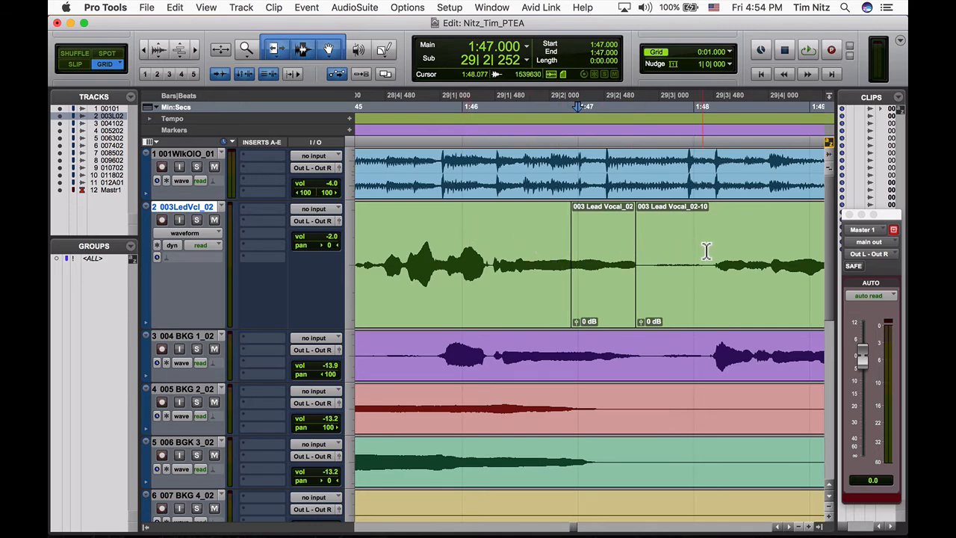
pyautogui.click(555, 240)
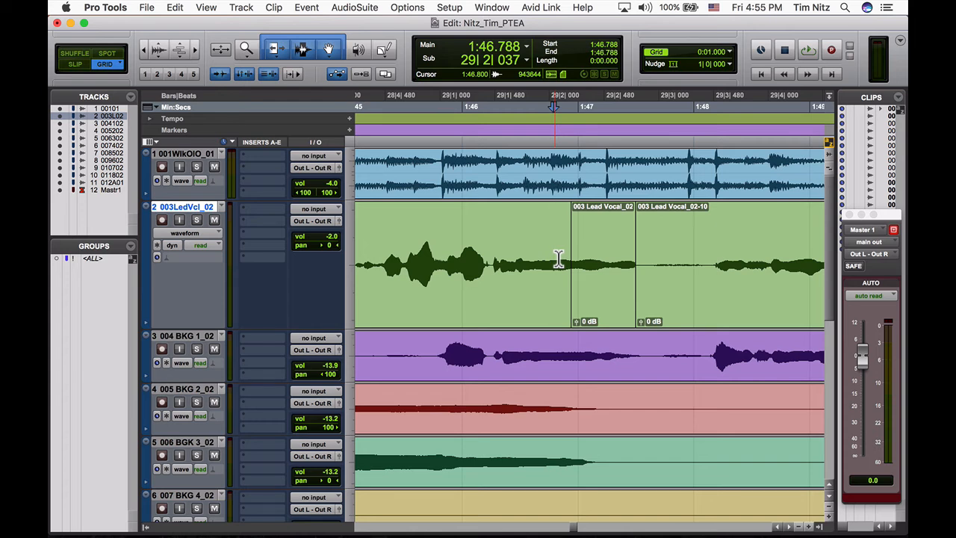
pyautogui.press('g')
pyautogui.click(695, 254)
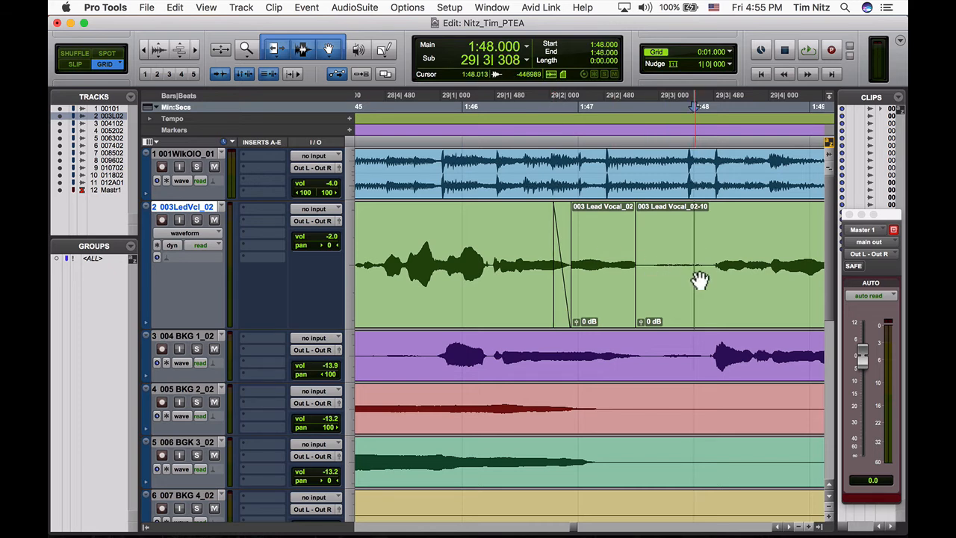
pyautogui.press('d')
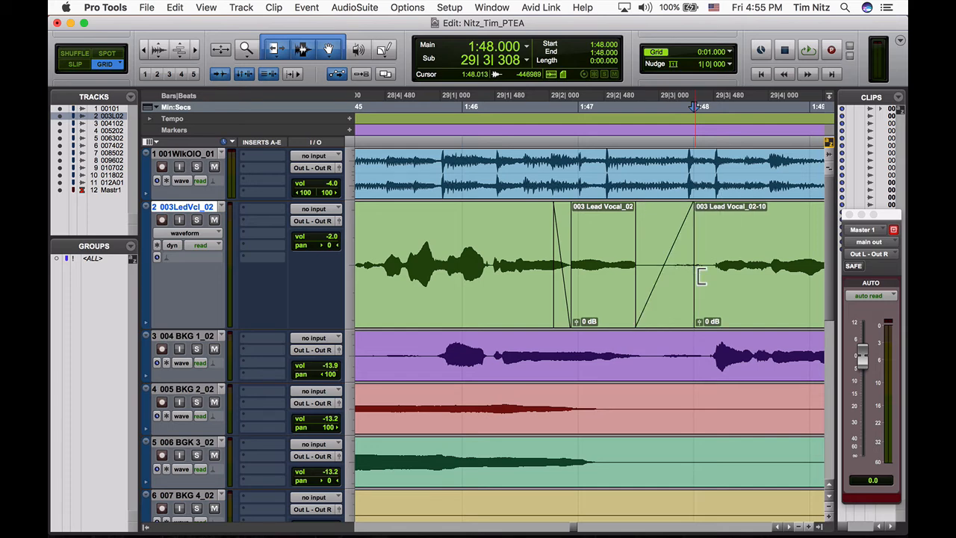
# - Switch to Chrome and read the Step 5 instructions on Strip Silence and clip groups
pyautogui.press('super+Tab')
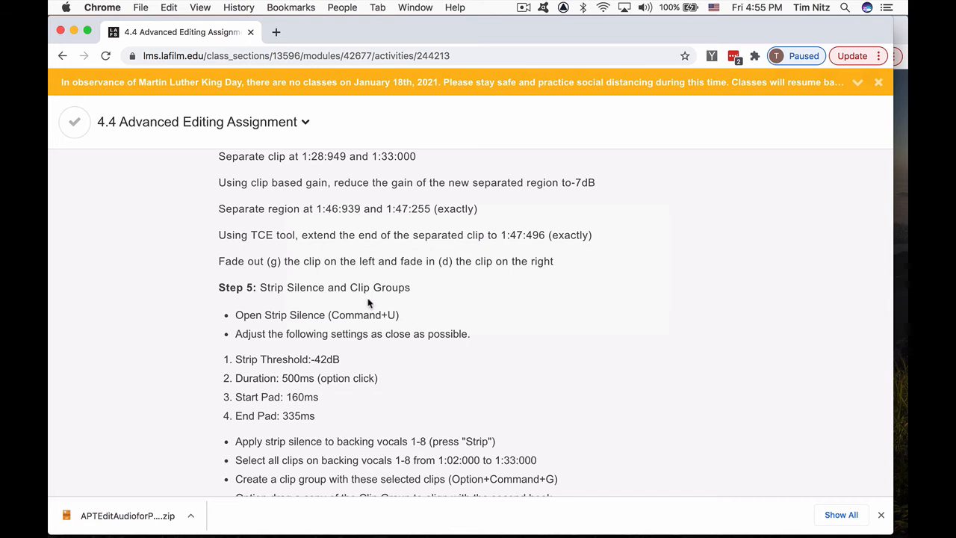
pyautogui.scroll(-3, 368, 302)
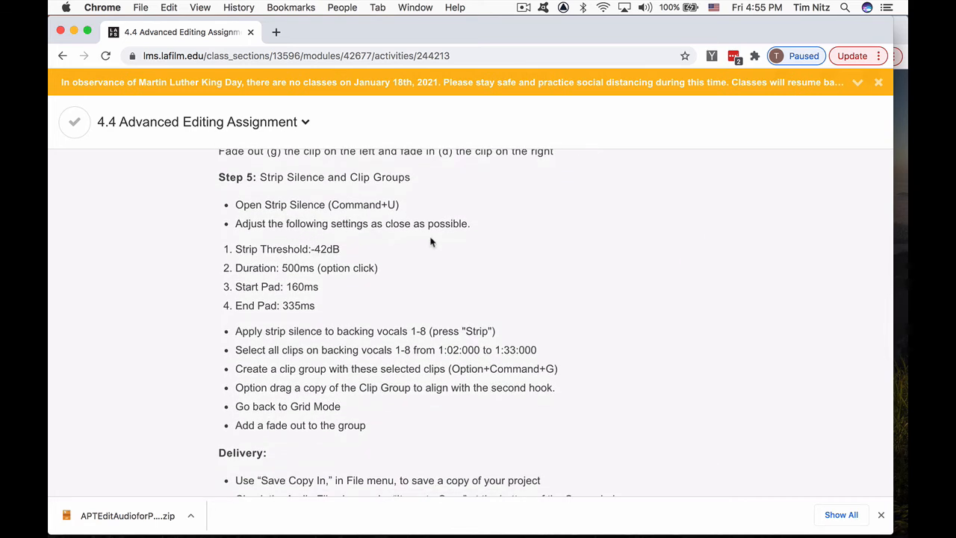
pyautogui.scroll(-1, 435, 241)
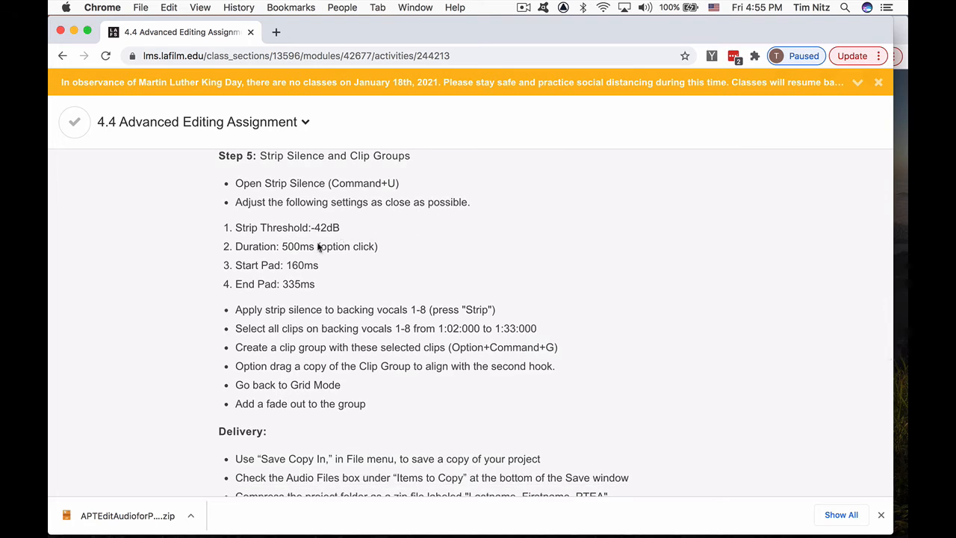
# - Switch to Pro Tools, open Strip Silence, and set the strip threshold to -42 dB
pyautogui.press('super+Tab')
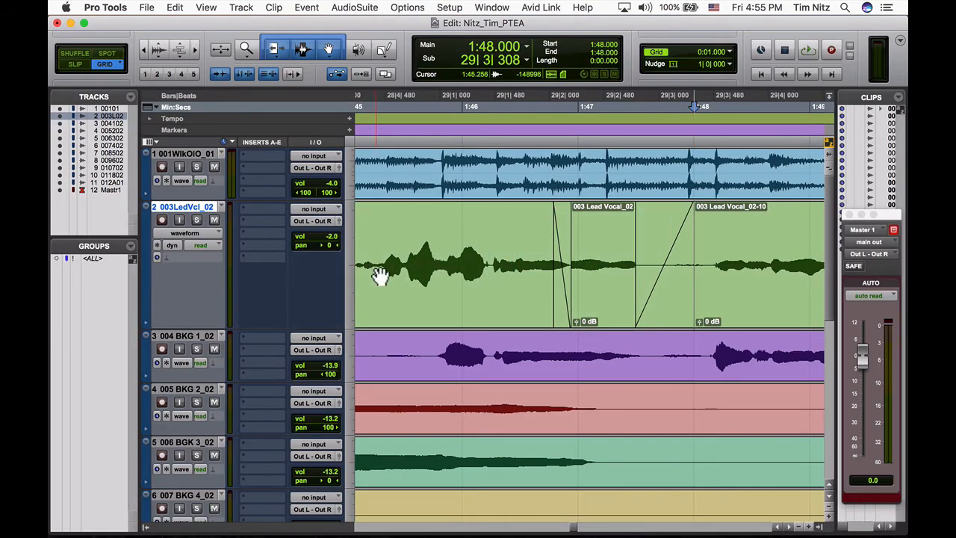
pyautogui.press('super+u')
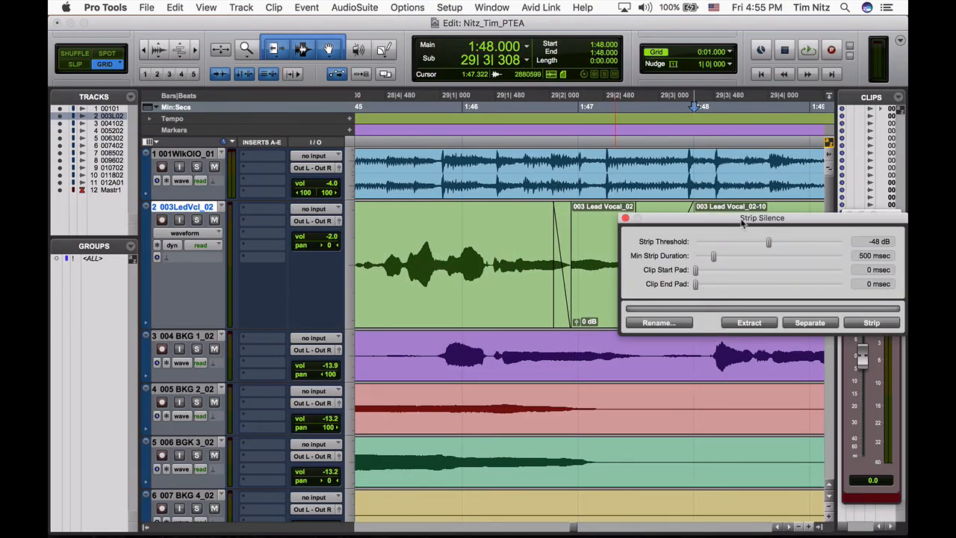
pyautogui.moveTo(743, 223); pyautogui.dragTo(341, 211)
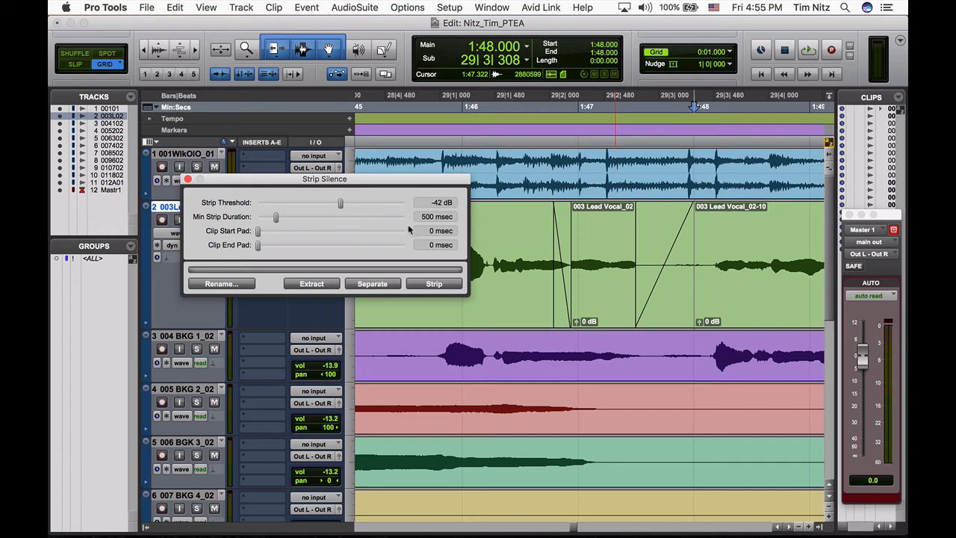
# - Check the pad values in Chrome, and set Strip Silence in Pro Tools to a 159 msec clip start pad and 336 msec end pad
pyautogui.press('super+Tab')
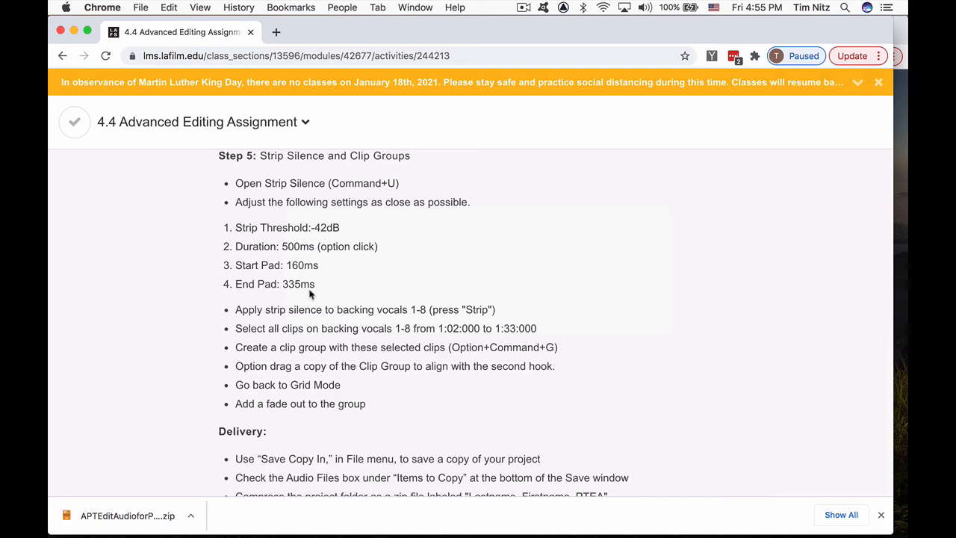
pyautogui.press('super+Tab')
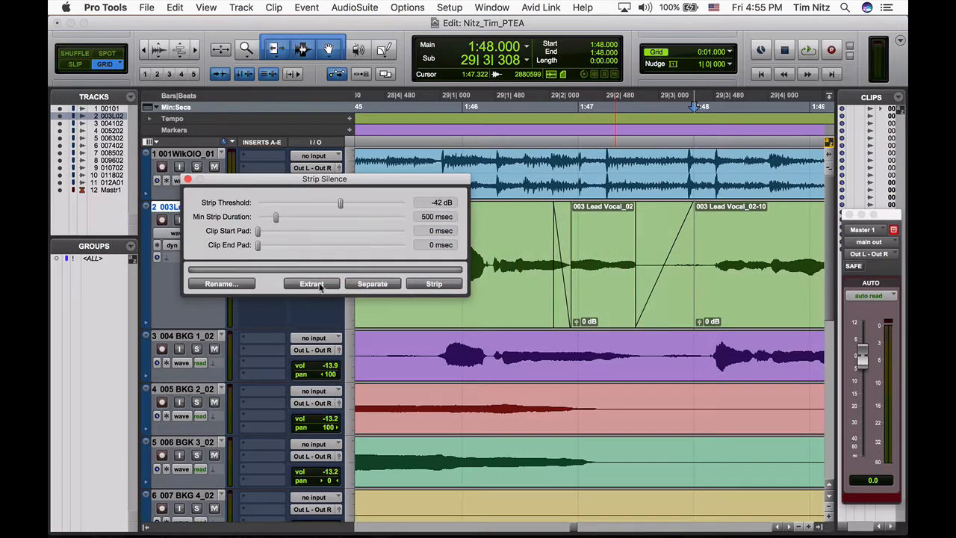
pyautogui.moveTo(257, 234)
pyautogui.mouseDown()
pyautogui.moveTo(274, 234)
pyautogui.moveTo(263, 234)
pyautogui.mouseUp()
pyautogui.moveTo(260, 247); pyautogui.dragTo(271, 249)
pyautogui.press('super+Tab')
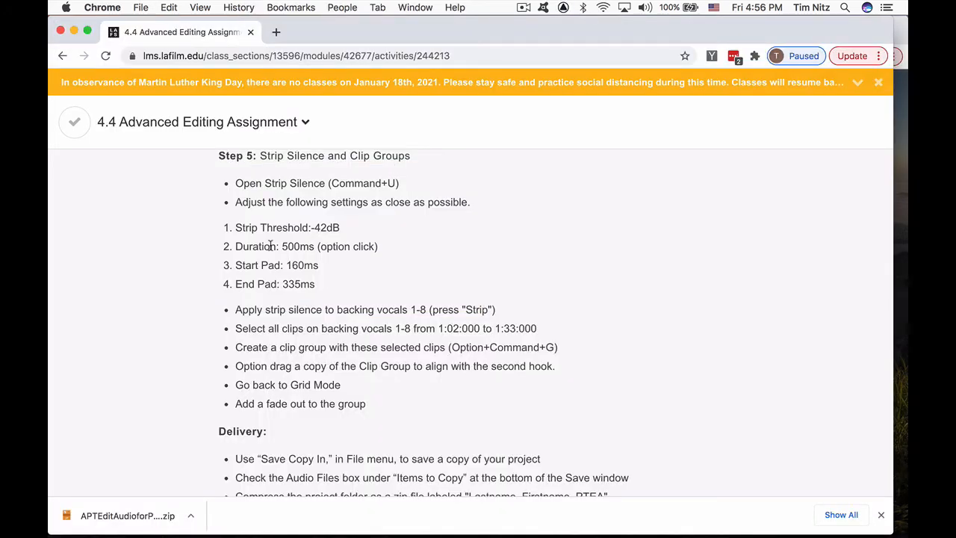
pyautogui.press('super+Tab')
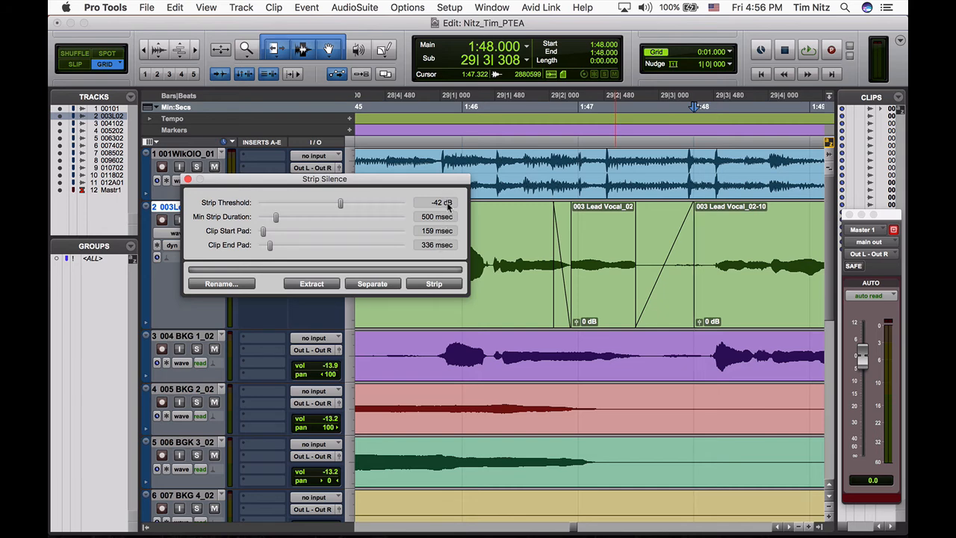
# - Read the remaining Step 5 instructions in Chrome, return to Pro Tools, and select the tracks from BKG 1 through BKG 8
pyautogui.press('super+Tab')
pyautogui.scroll(-2, 459, 249)
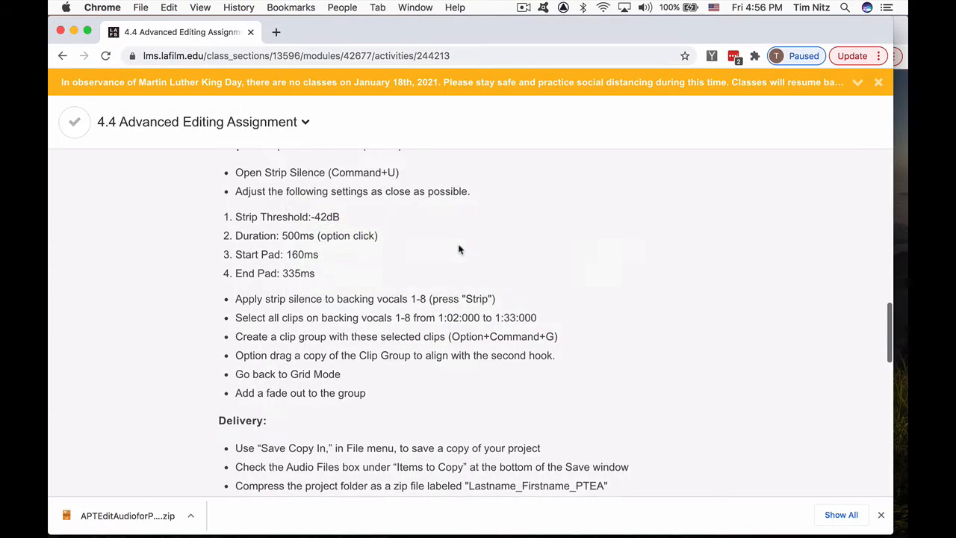
pyautogui.scroll(-1, 460, 249)
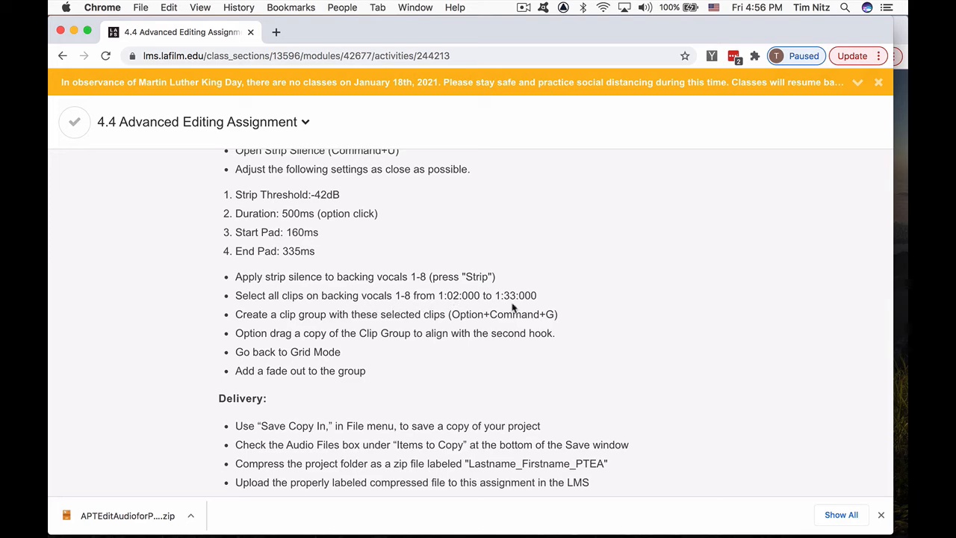
pyautogui.press('super+Tab')
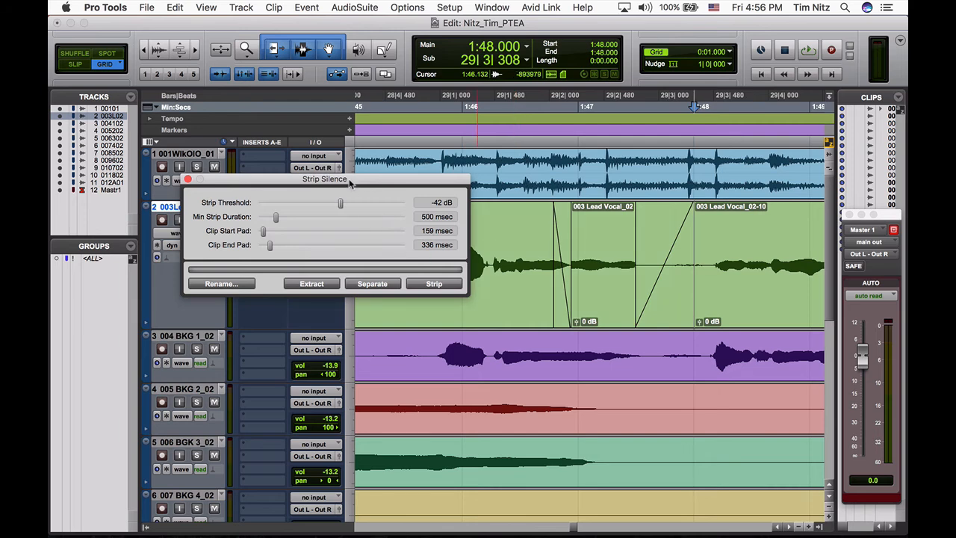
pyautogui.moveTo(351, 187); pyautogui.dragTo(577, 171)
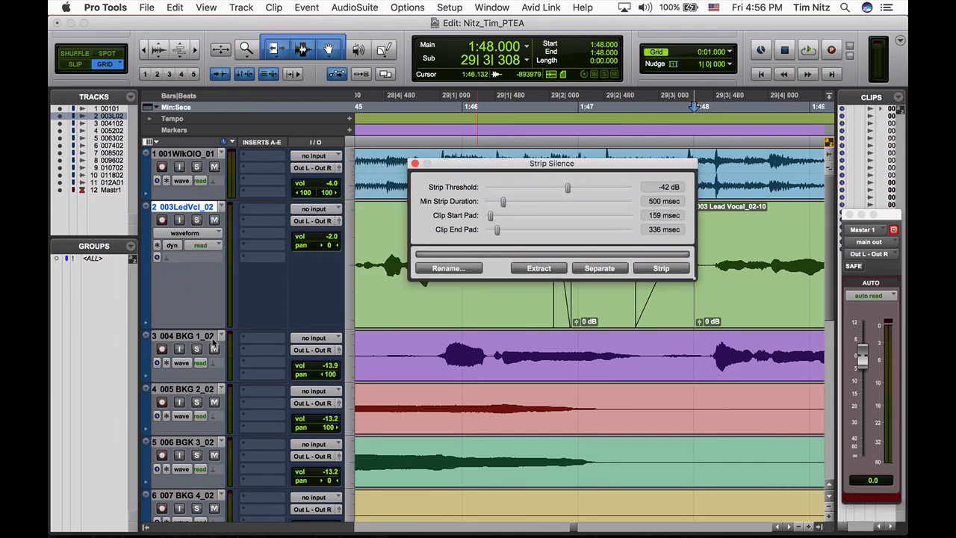
pyautogui.click(190, 336)
pyautogui.scroll(-4, 190, 340)
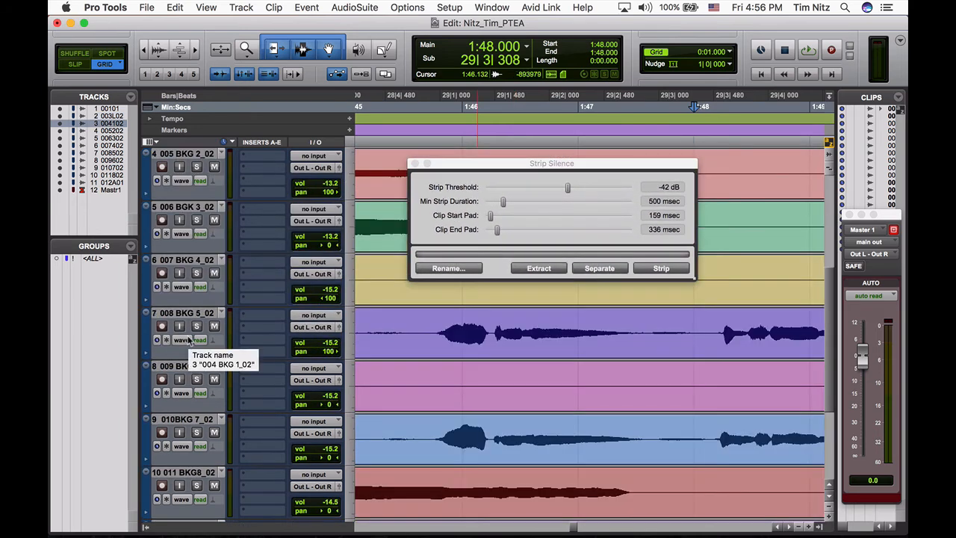
pyautogui.keyDown('shift'); pyautogui.click(199, 473); pyautogui.keyUp('shift')
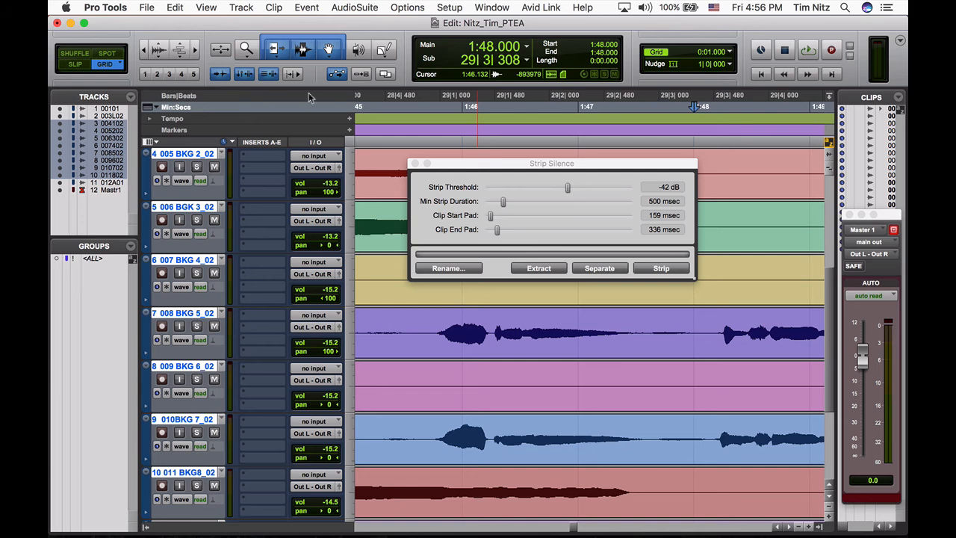
# - Set the edit selection on the backing vocal tracks to start at 1:02.000 and end at 1:33.000
pyautogui.click(489, 48)
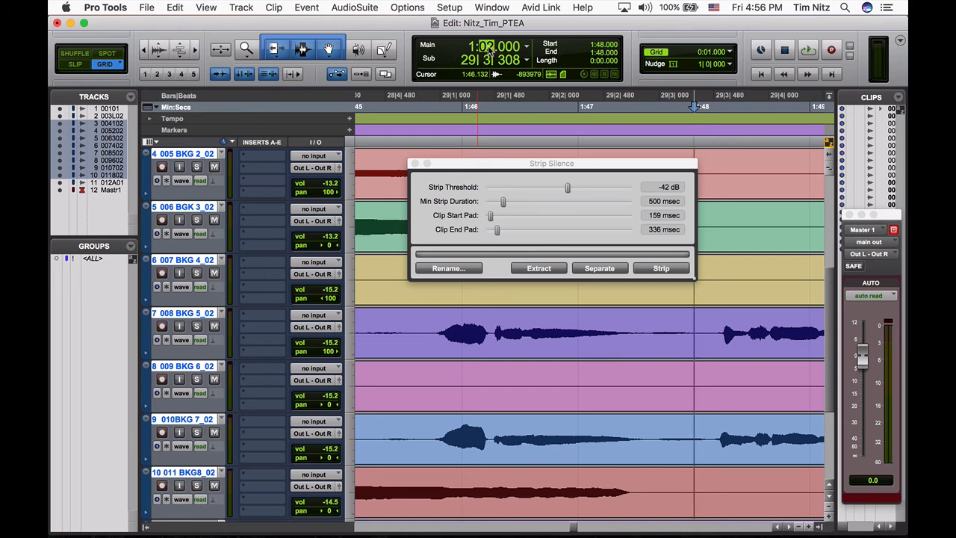
pyautogui.press('Return')
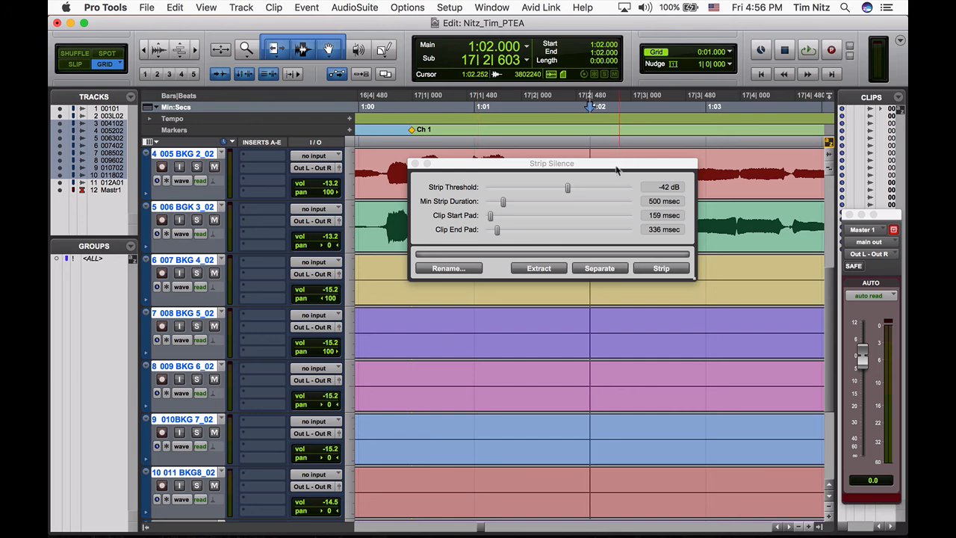
pyautogui.moveTo(616, 170); pyautogui.dragTo(417, 288)
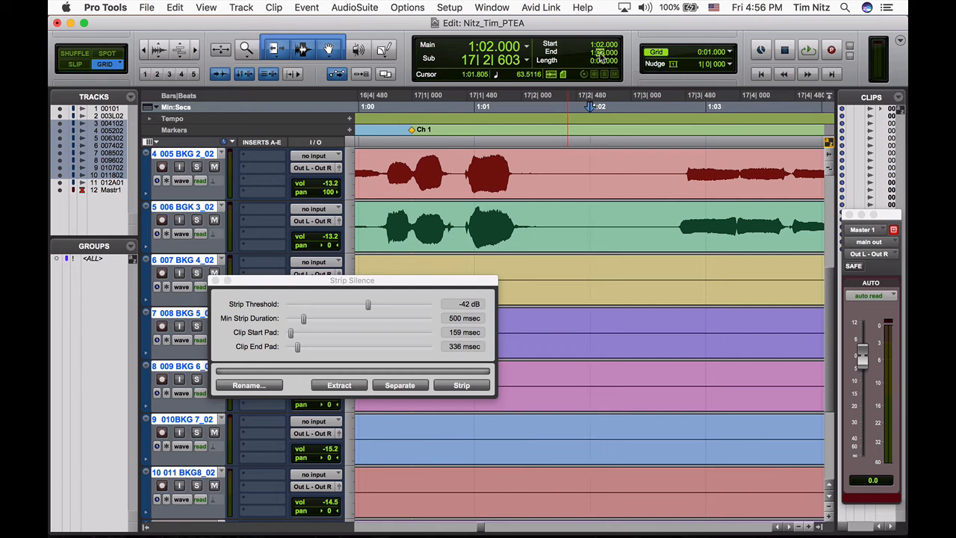
pyautogui.write('33')
pyautogui.press('Return')
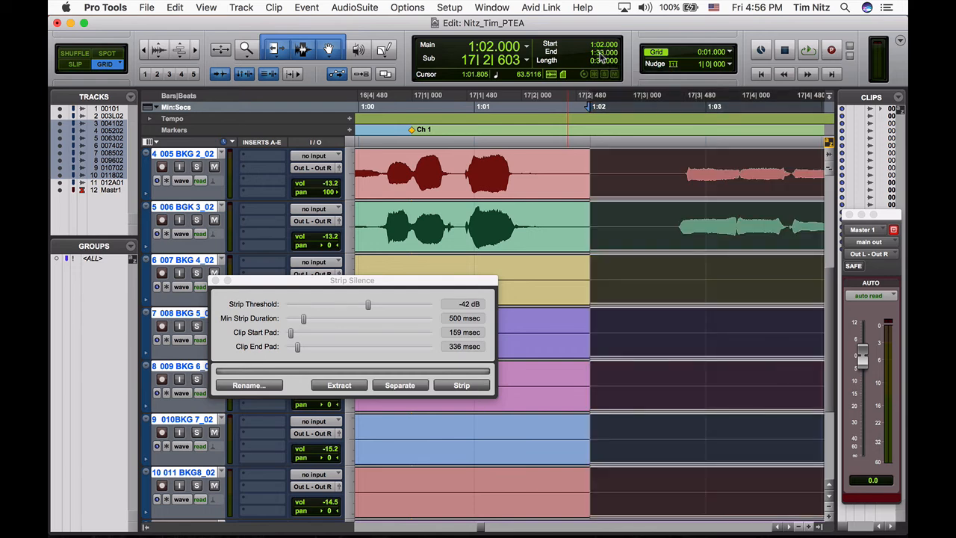
# - Examine the selected range and the Strip Silence preview across all eight backing vocal tracks
pyautogui.press('r')
pyautogui.press('r')
pyautogui.press('r')
pyautogui.press('r')
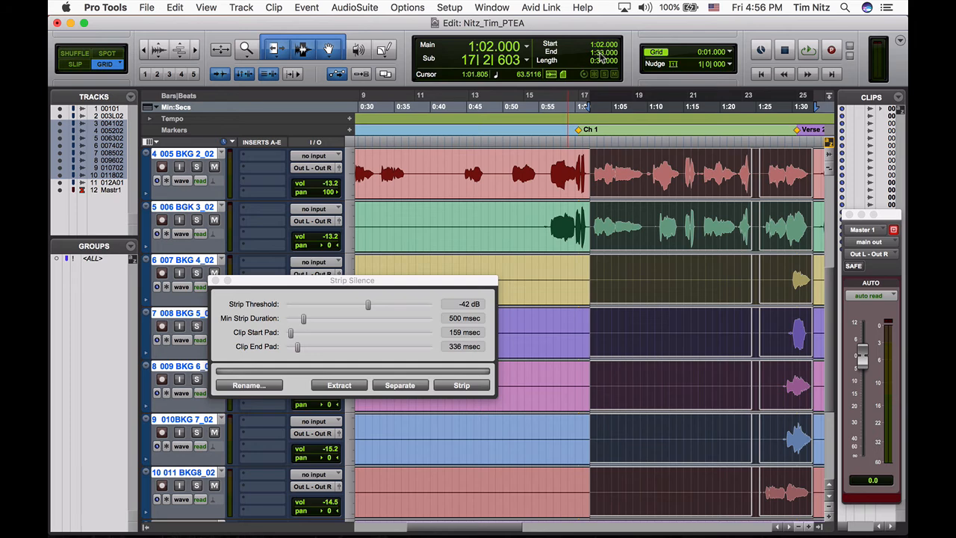
pyautogui.hscroll(3, 725, 277)
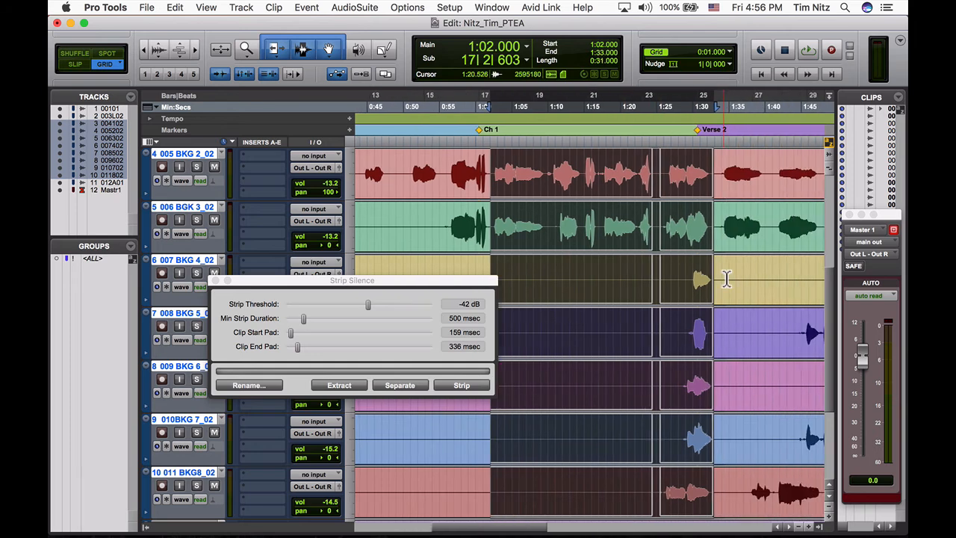
pyautogui.scroll(-3, 657, 331)
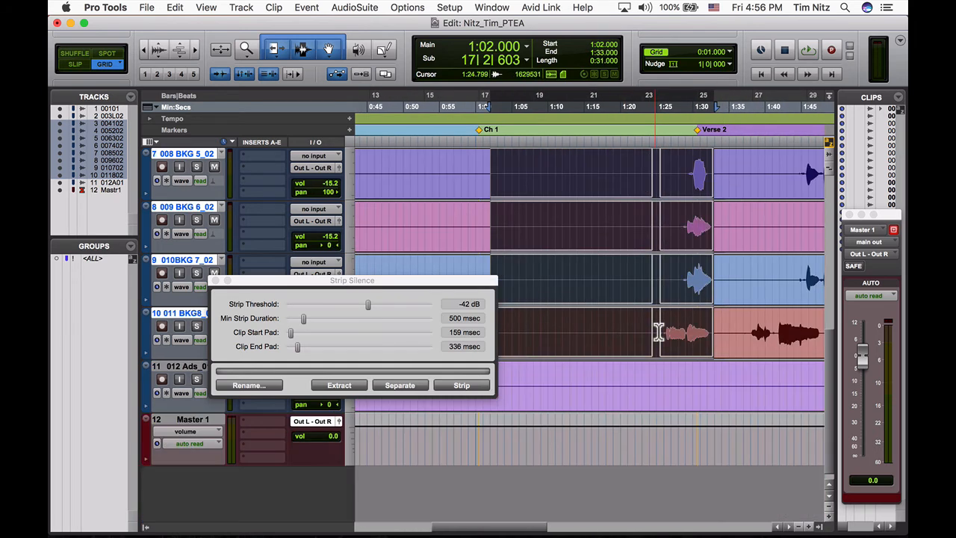
pyautogui.scroll(3, 657, 331)
pyautogui.scroll(3, 666, 251)
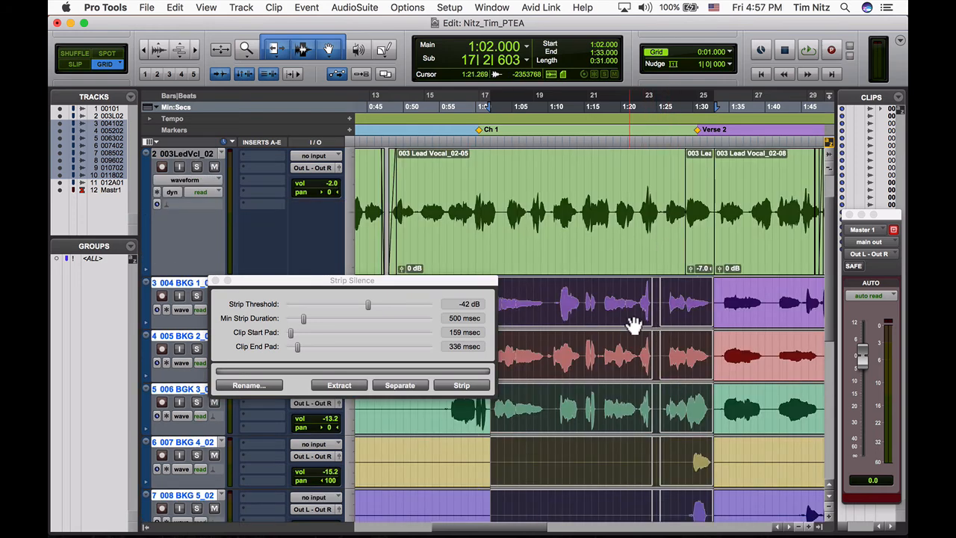
pyautogui.scroll(-3, 633, 324)
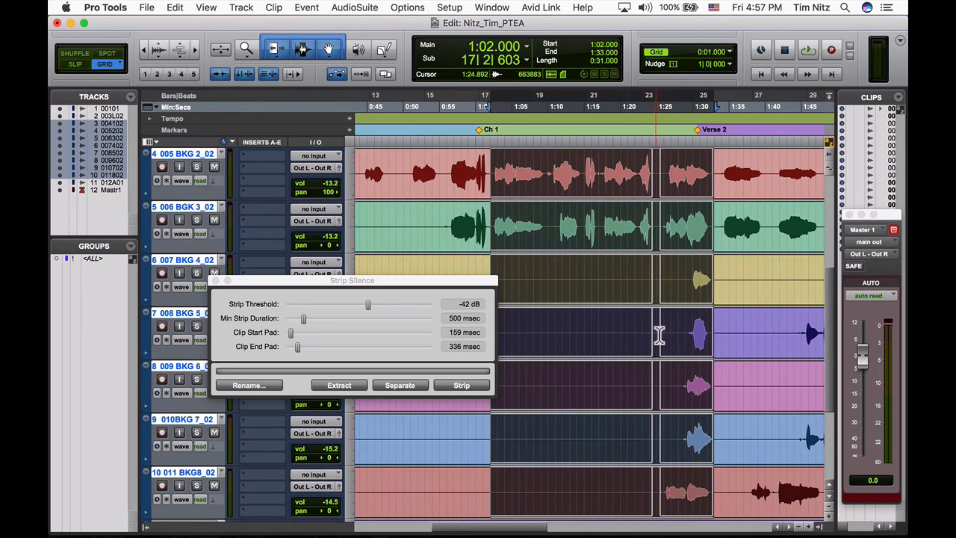
# - Recheck the strip instruction in Chrome, return to Pro Tools, and strip the silence from the selected backing vocal range
pyautogui.press('super+Tab')
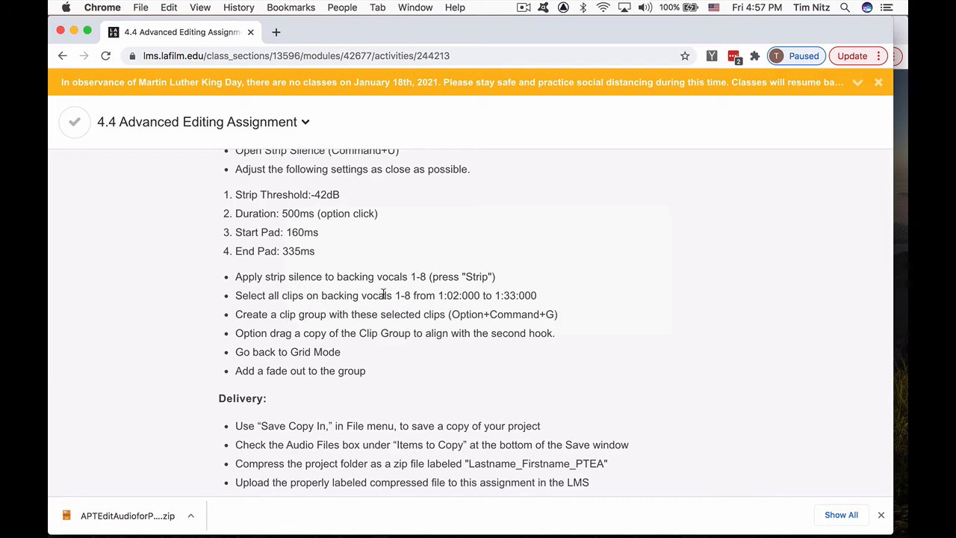
pyautogui.press('super+Tab')
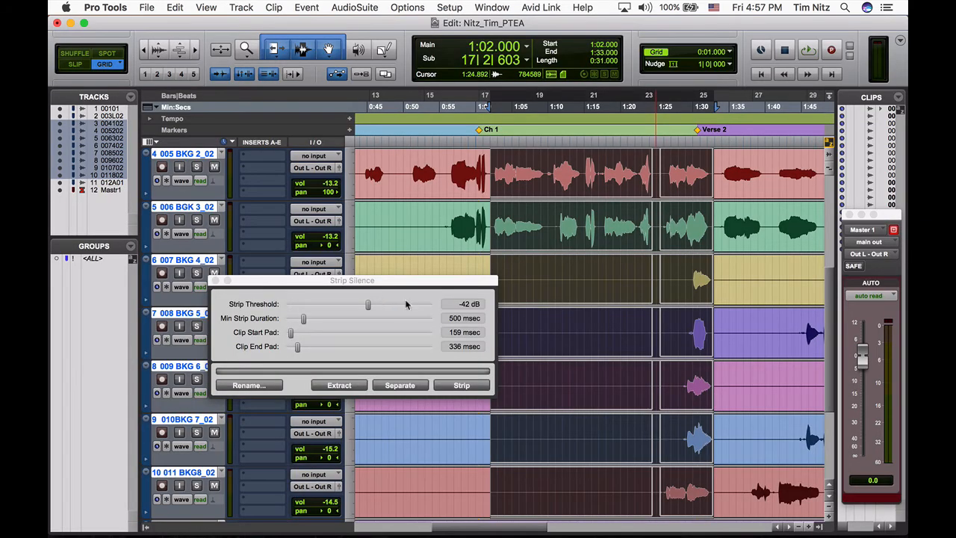
pyautogui.moveTo(404, 286); pyautogui.dragTo(346, 226)
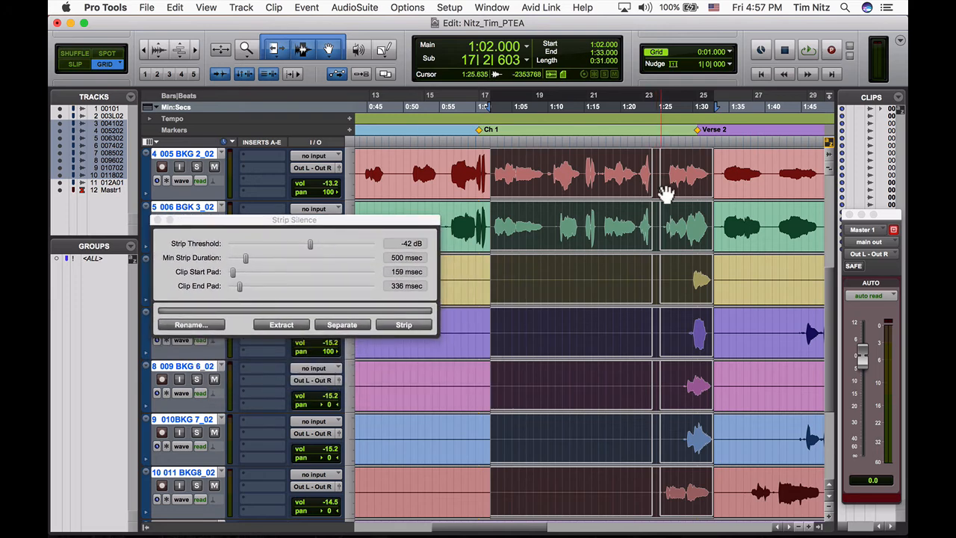
pyautogui.click(403, 325)
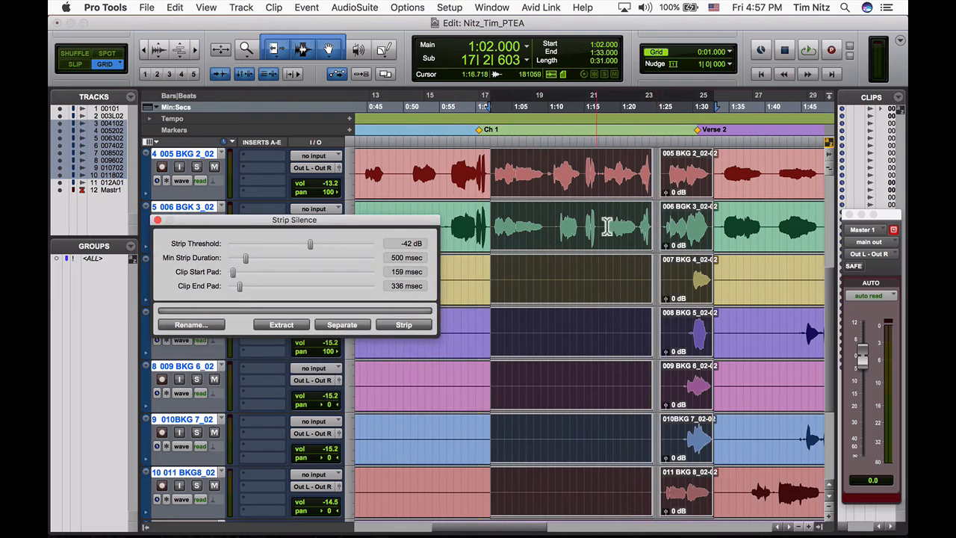
# - Check the clip group instruction in Chrome, return to Pro Tools, and group the selected backing vocal clips into one clip group
pyautogui.press('super+Tab')
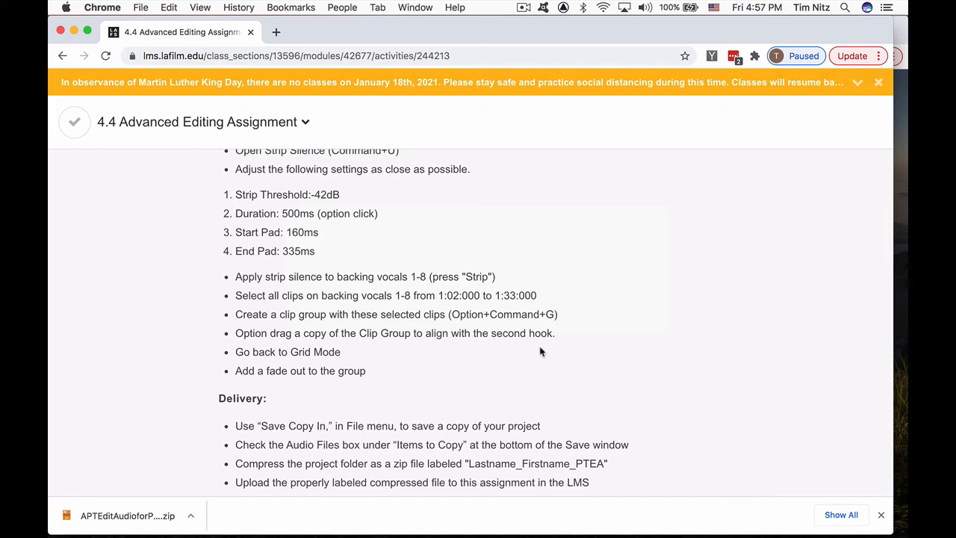
pyautogui.press('super+Tab')
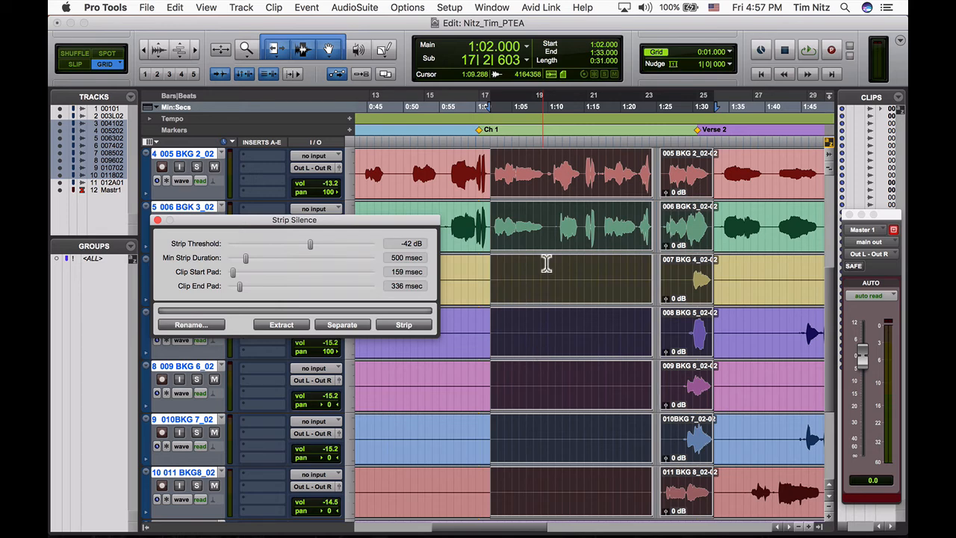
pyautogui.hotkey('alt', 'shift', '3')
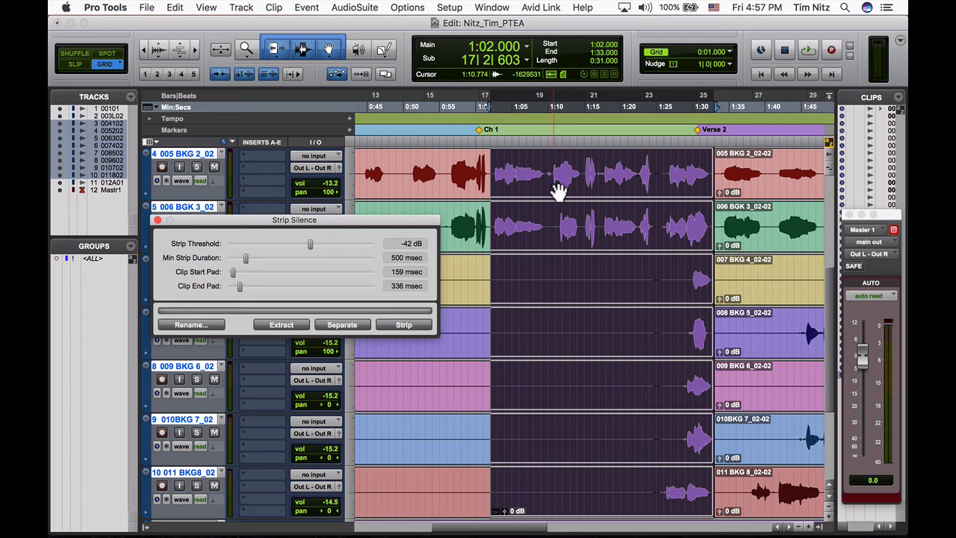
pyautogui.scroll(1, 559, 192)
pyautogui.scroll(1, 558, 192)
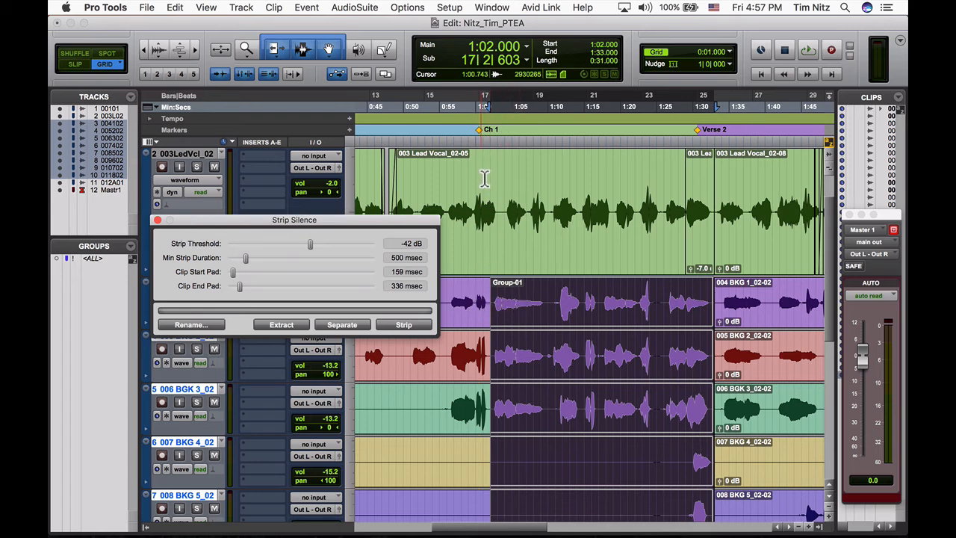
# - Play the session from 0:59.000 to listen to the transition into the first chorus and the new clip group
pyautogui.click(475, 297)
pyautogui.moveTo(378, 223); pyautogui.dragTo(289, 194)
pyautogui.press('space')
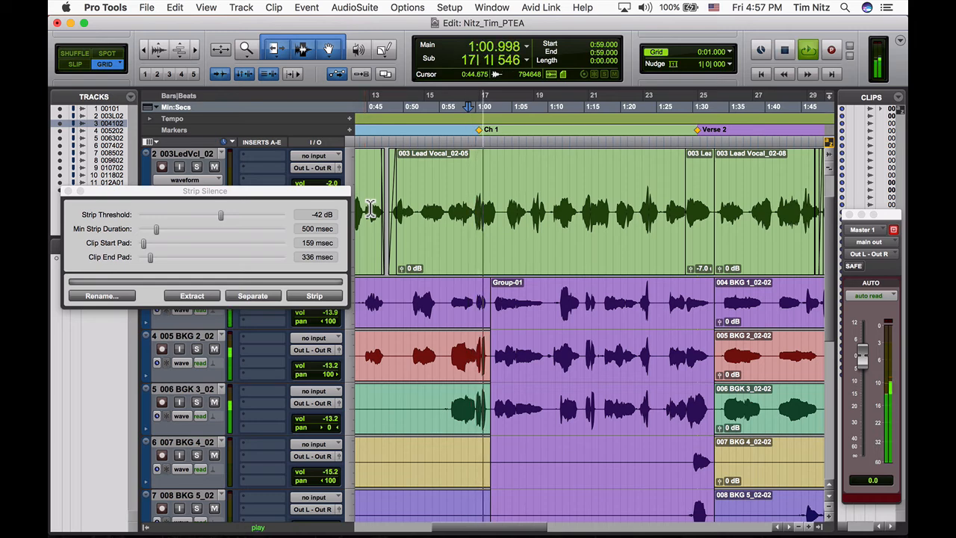
pyautogui.press('space')
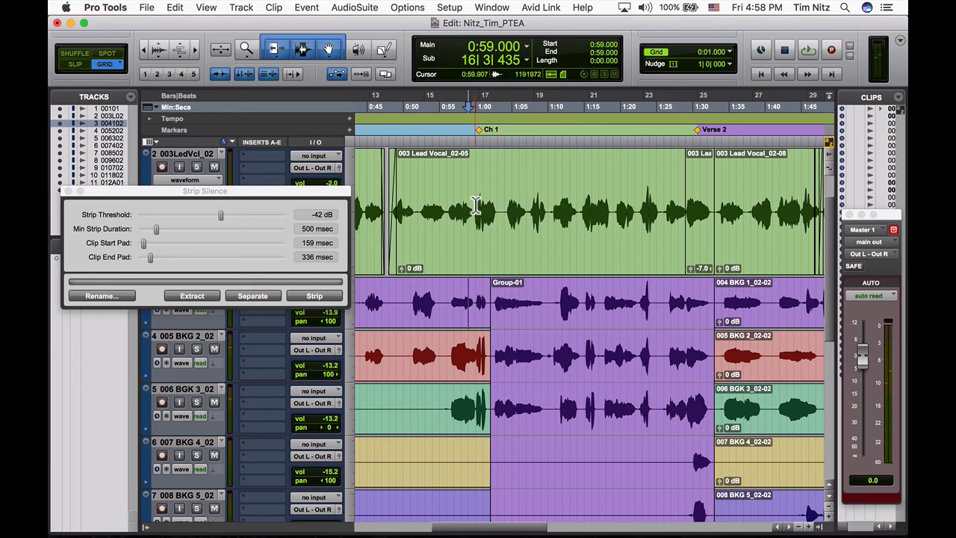
pyautogui.press('space')
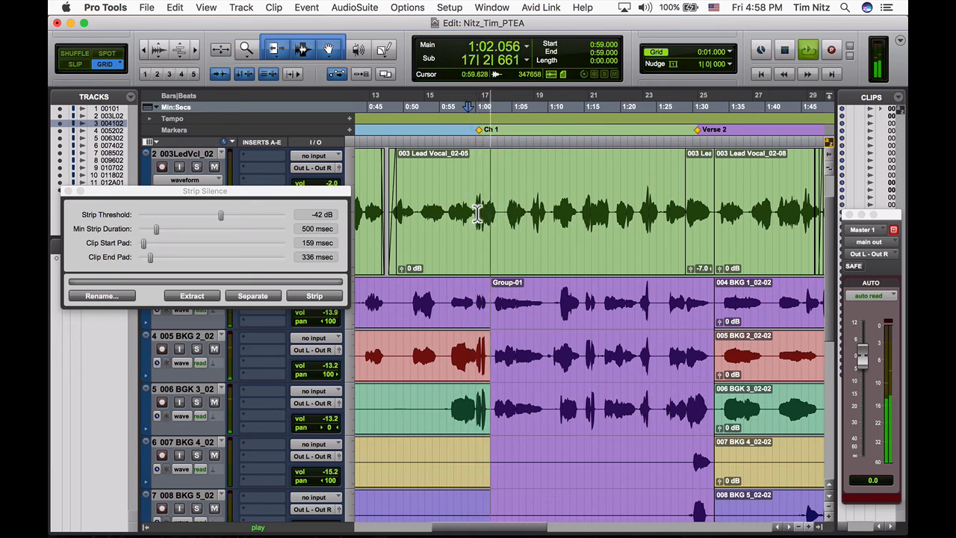
pyautogui.press('space')
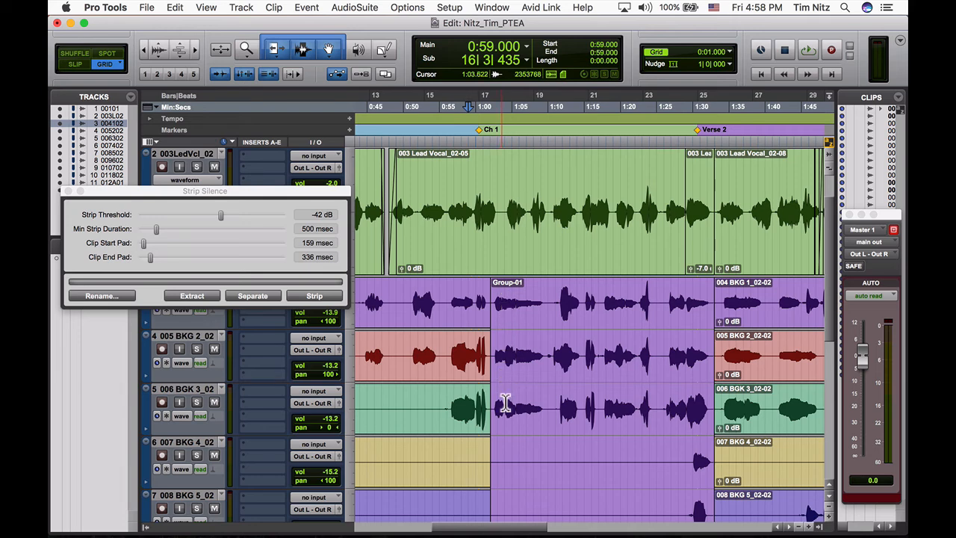
pyautogui.press('space')
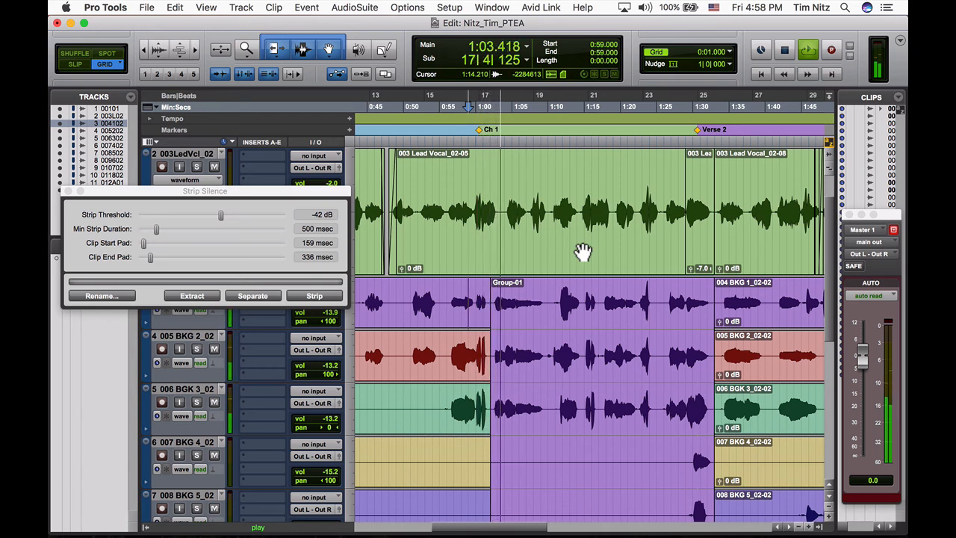
# - Replay the entry of the backing vocal clip group in the first chorus from 0:59.000
pyautogui.press('space')
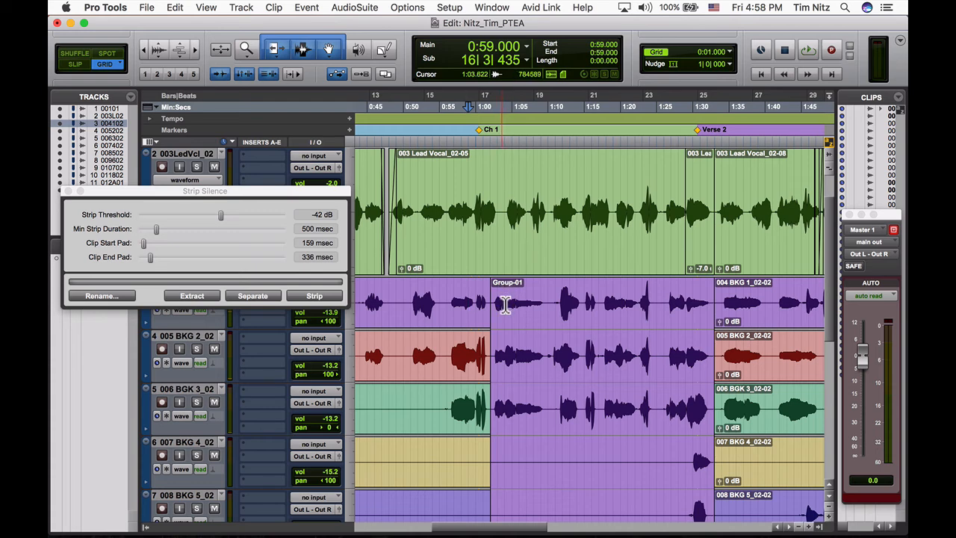
pyautogui.press('space')
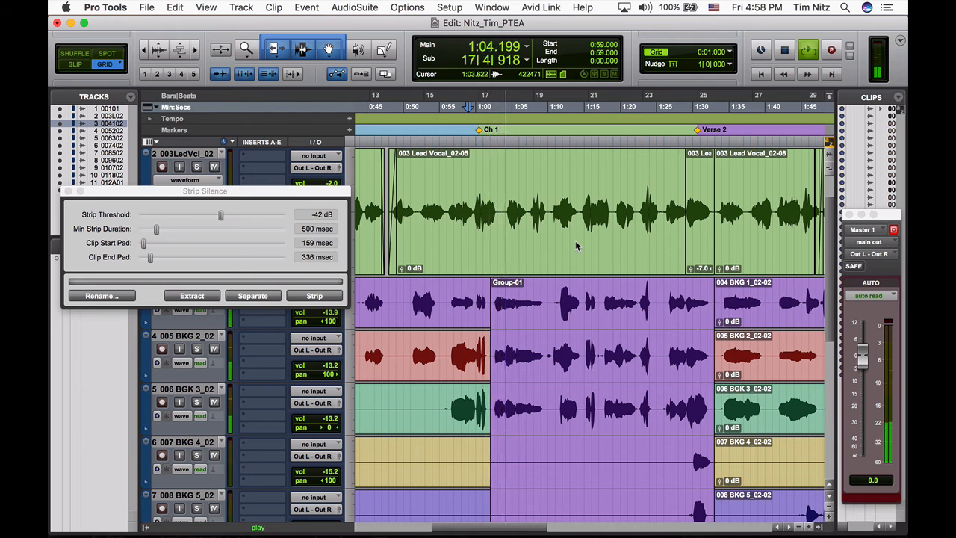
pyautogui.press('space')
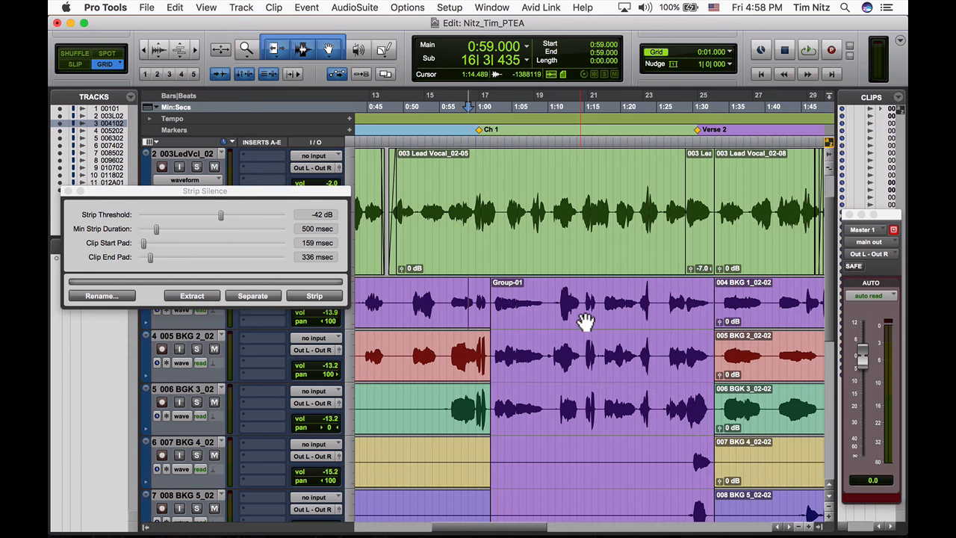
# - Copy the backing vocal clip group to the second hook so that it starts at 2:17.000
pyautogui.scroll(-1, 585, 321)
pyautogui.scroll(-1, 584, 321)
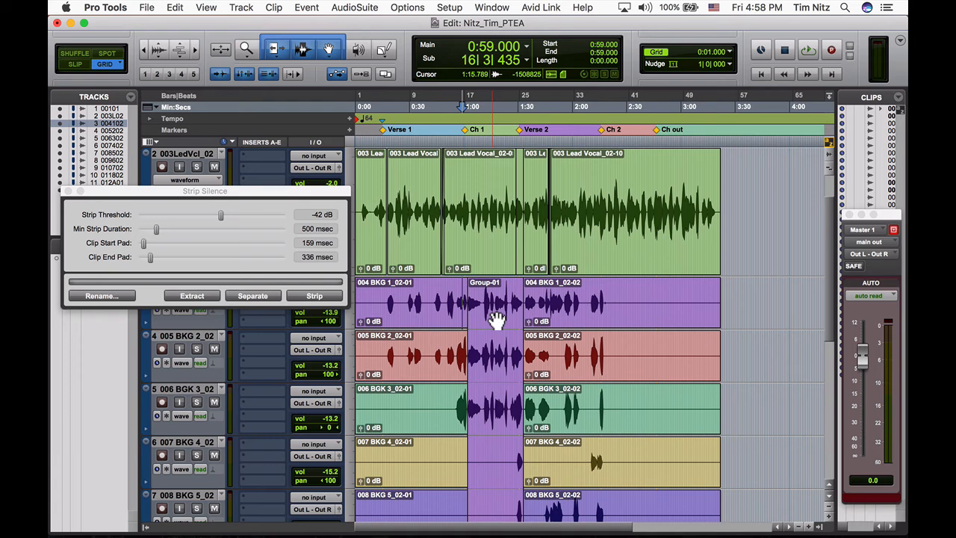
pyautogui.moveTo(497, 320); pyautogui.dragTo(632, 315)
pyautogui.press('t')
pyautogui.press('t')
pyautogui.press('t')
pyautogui.press('t')
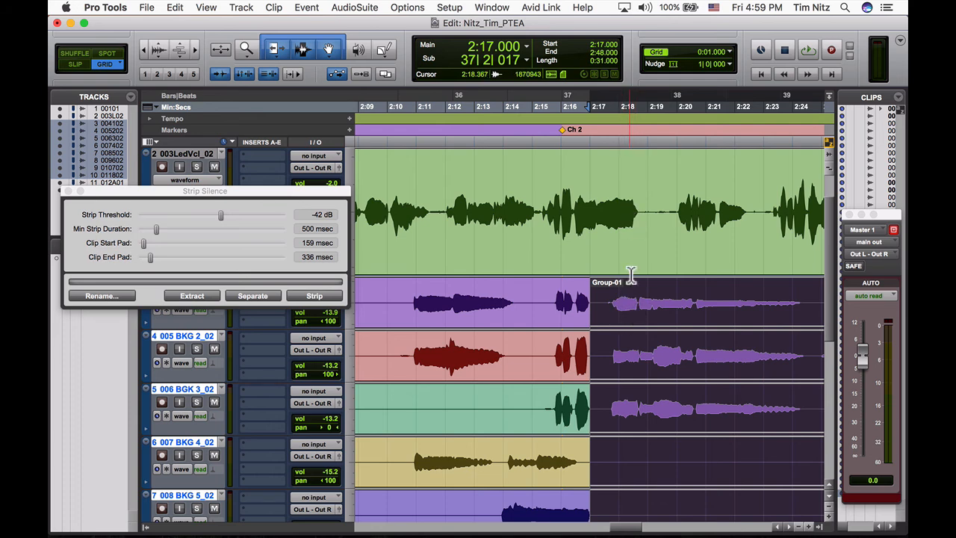
# - Play the session from 2:15.000 to check the timing of the copied clip group against the lead vocal
pyautogui.click(537, 190)
pyautogui.press('space')
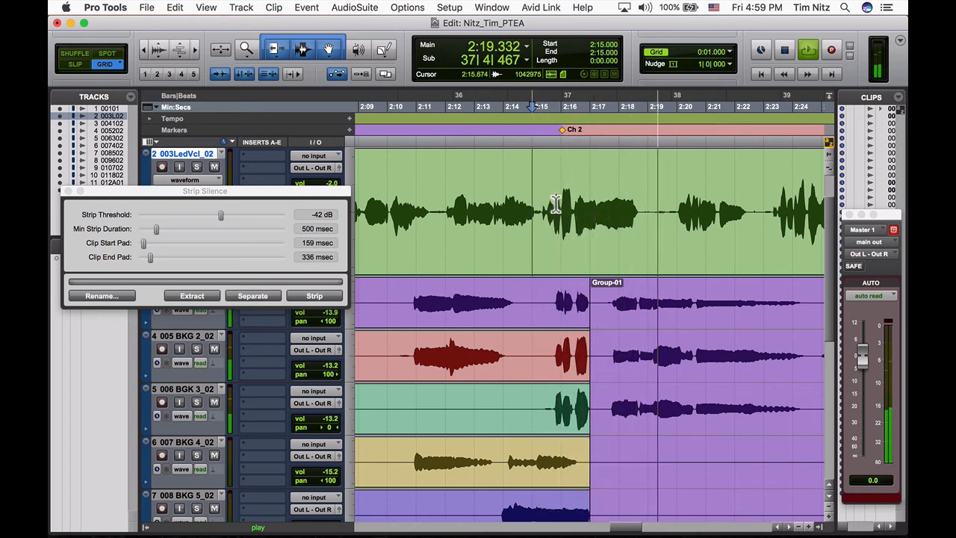
pyautogui.press('space')
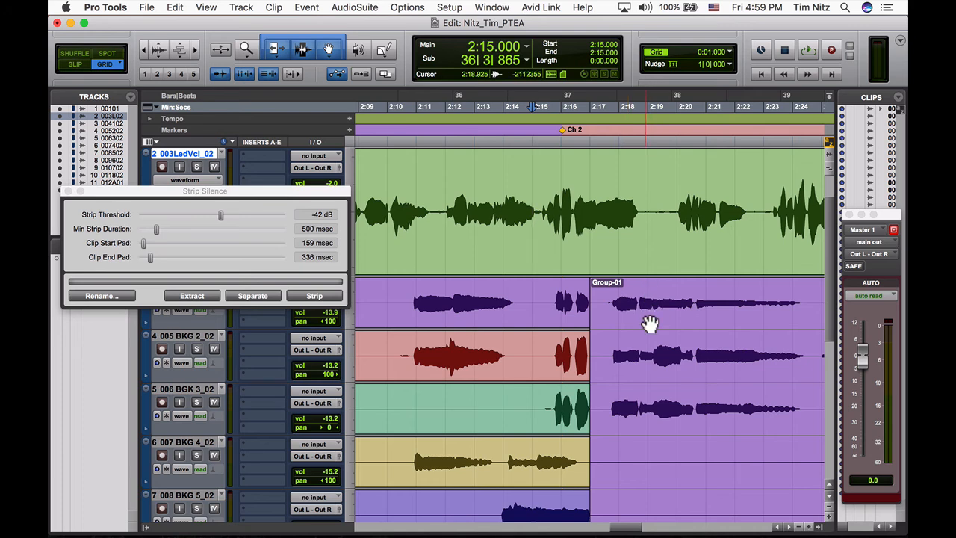
# - Move the copied clip group to start at 2:18.000 and audition its timing from 2:15.000
pyautogui.click(650, 324)
pyautogui.moveTo(660, 324); pyautogui.dragTo(667, 324)
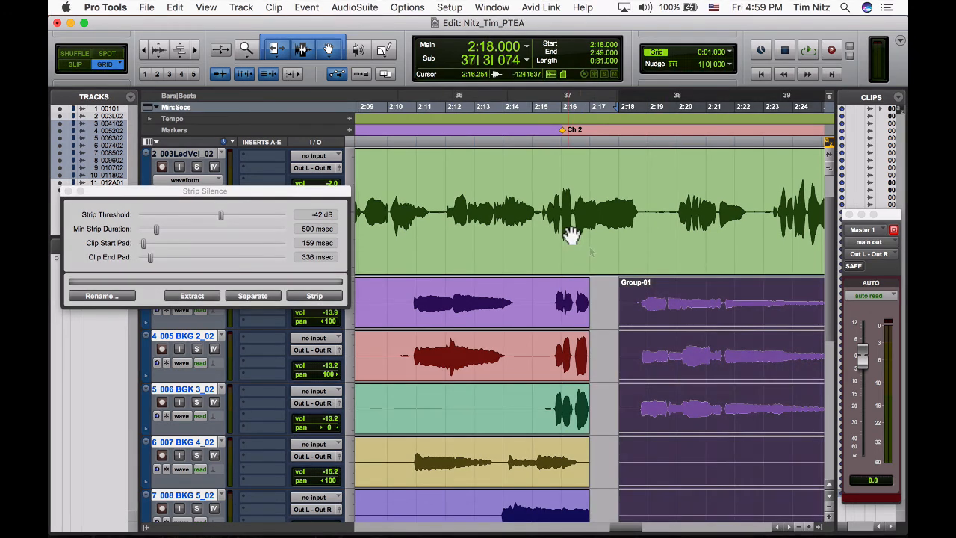
pyautogui.click(536, 197)
pyautogui.press('space')
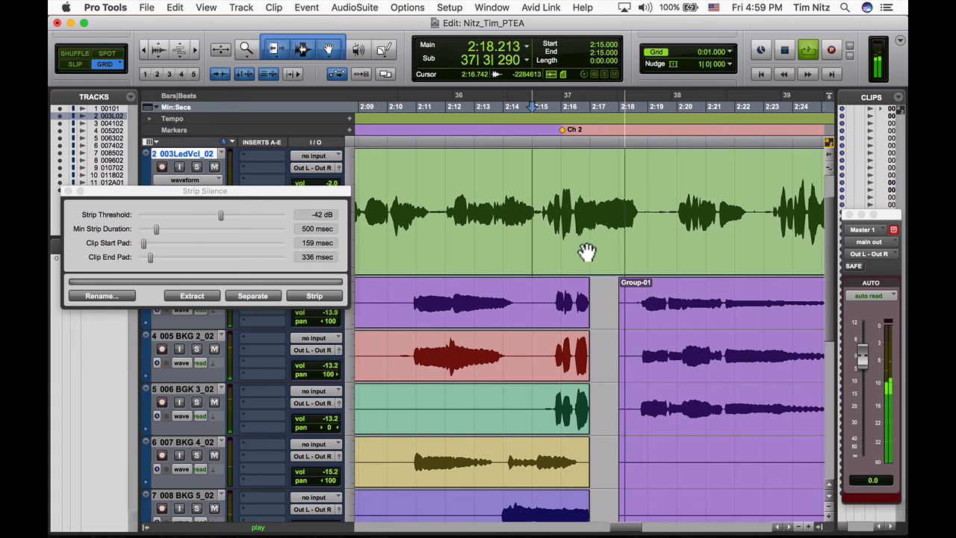
pyautogui.press('space')
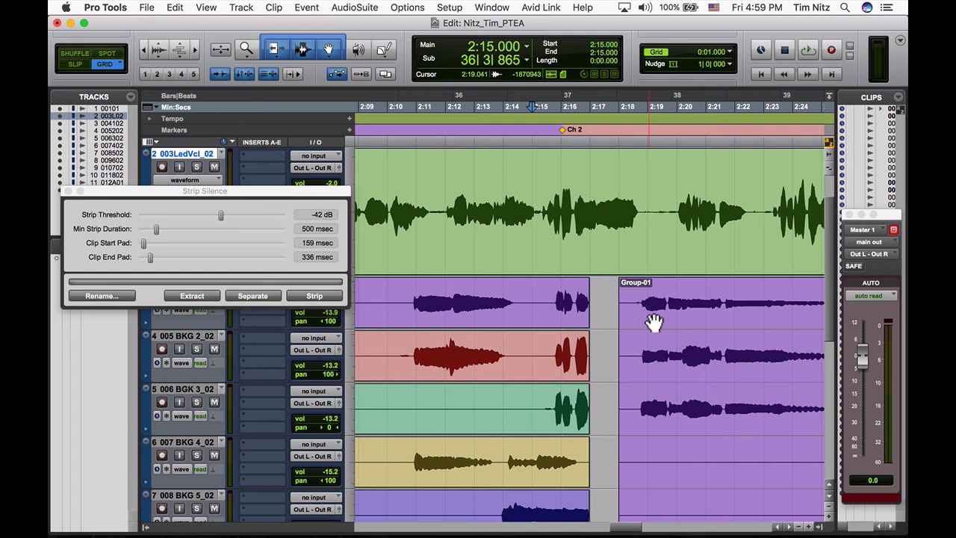
# - Move the copied clip group off the grid to start at about 2:17.674 and audition its alignment from 2:15.000
pyautogui.moveTo(654, 322); pyautogui.dragTo(636, 324)
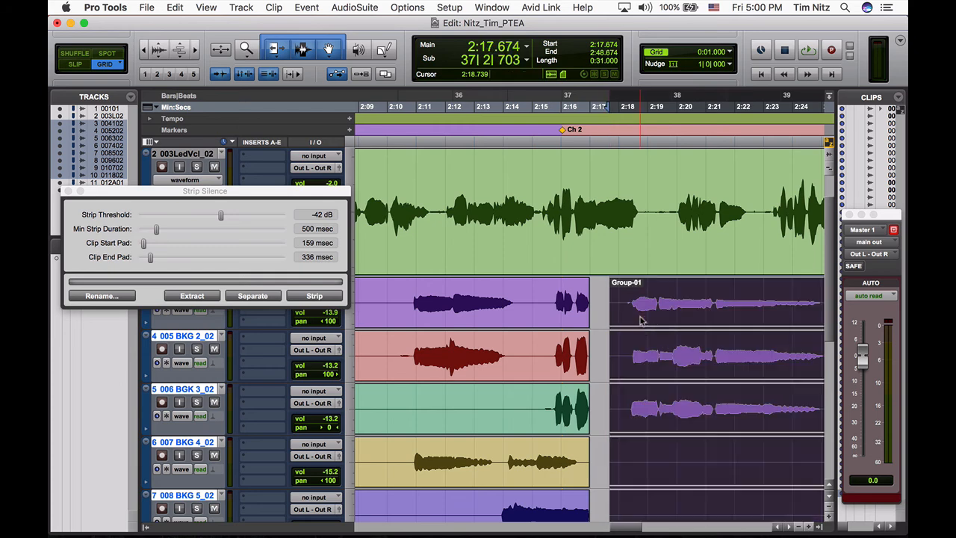
pyautogui.click(548, 209)
pyautogui.press('space')
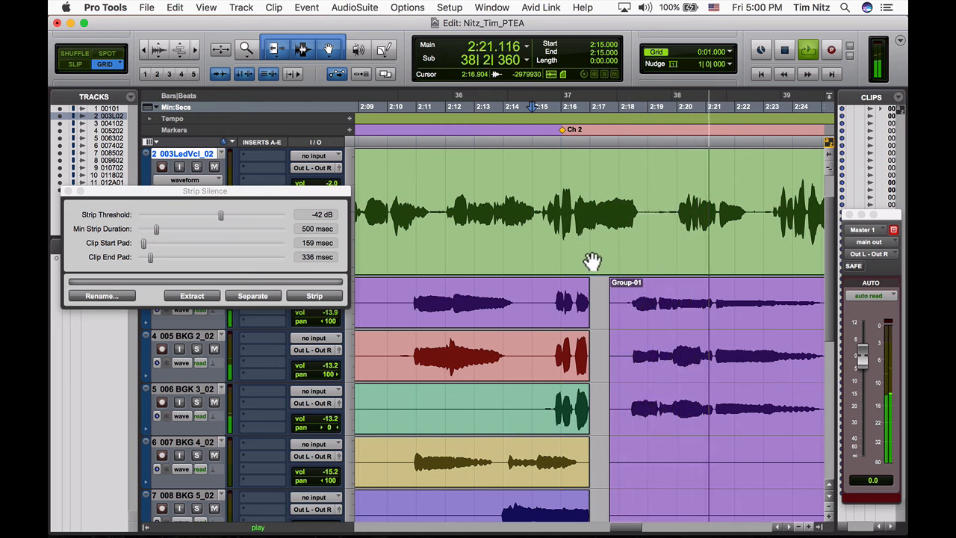
pyautogui.press('space')
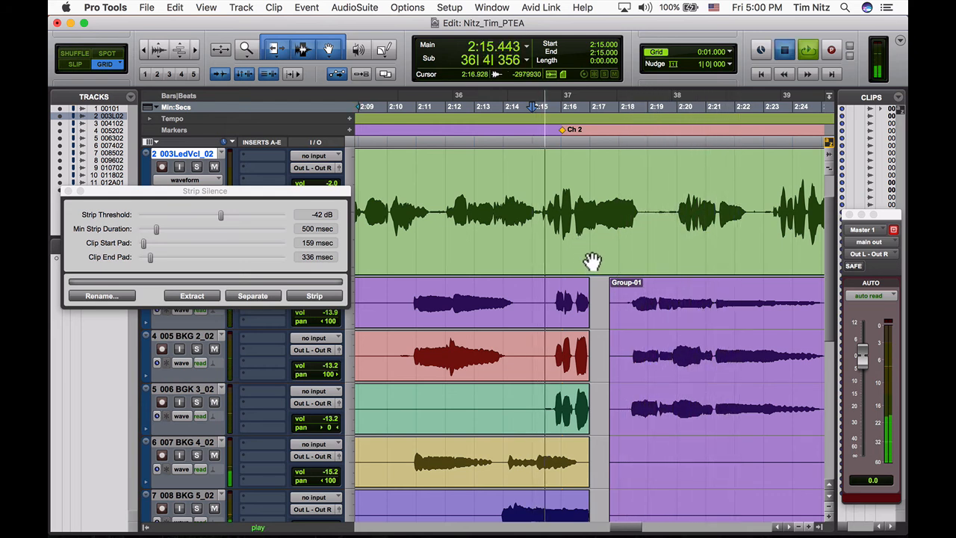
pyautogui.press('space')
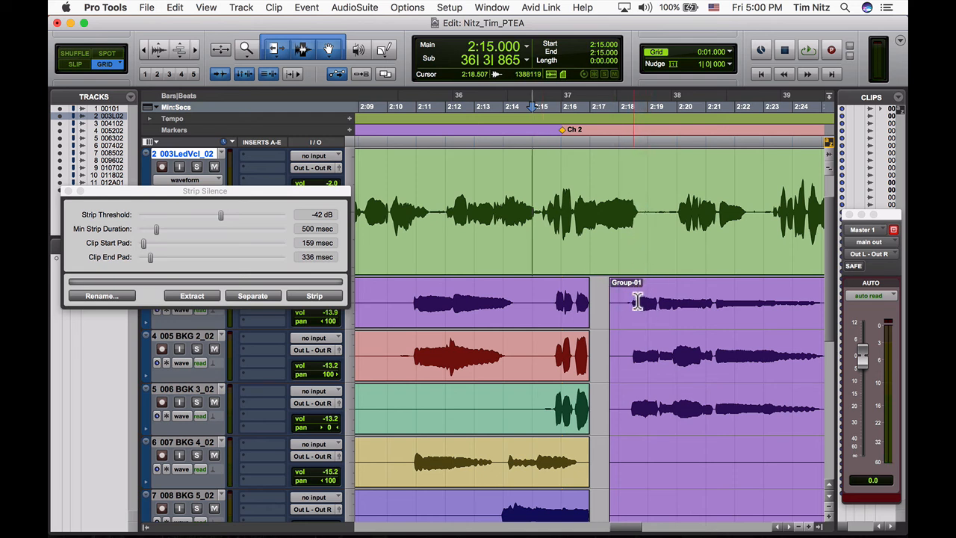
pyautogui.press('space')
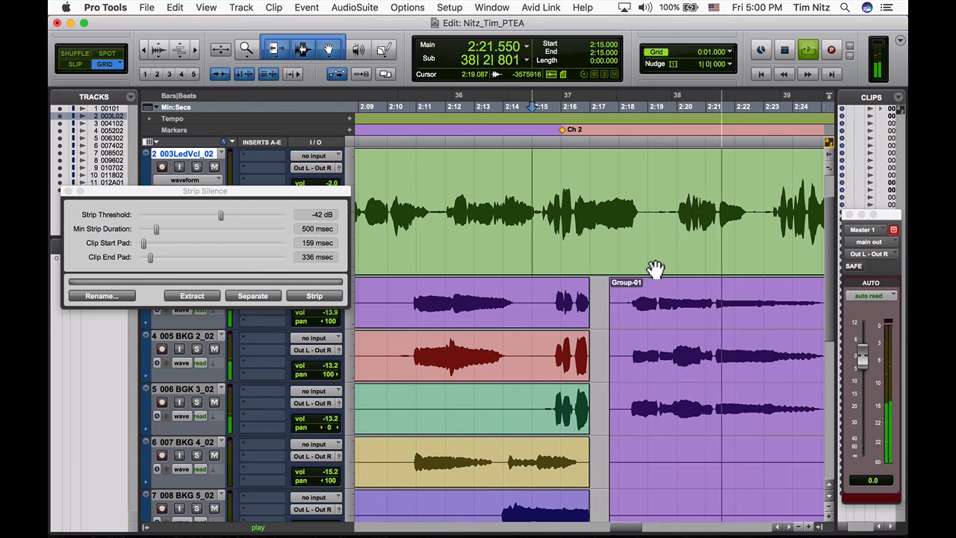
pyautogui.press('space')
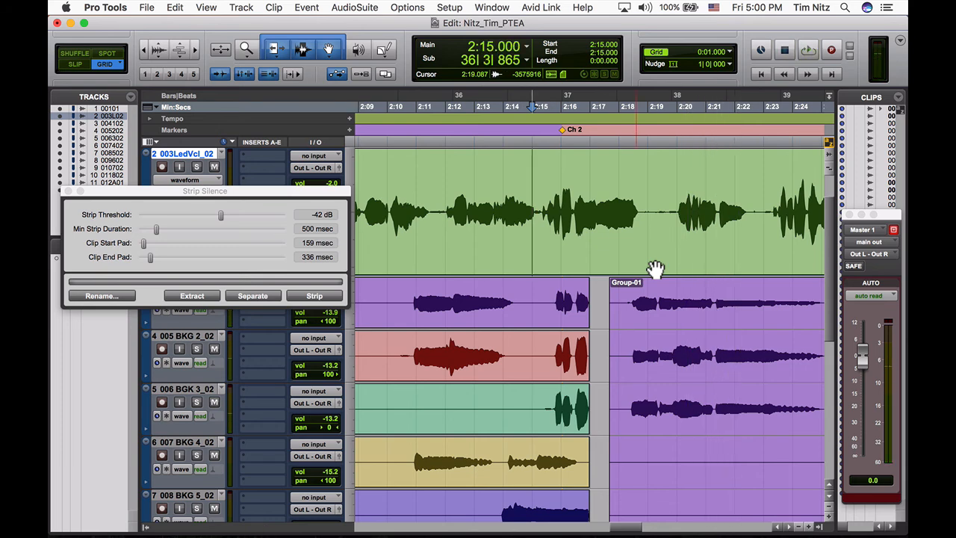
# - Check the fade instruction in Chrome, return to Pro Tools, and fade out the copied clip group from 2:47.000 to its end
pyautogui.press('super+Tab')
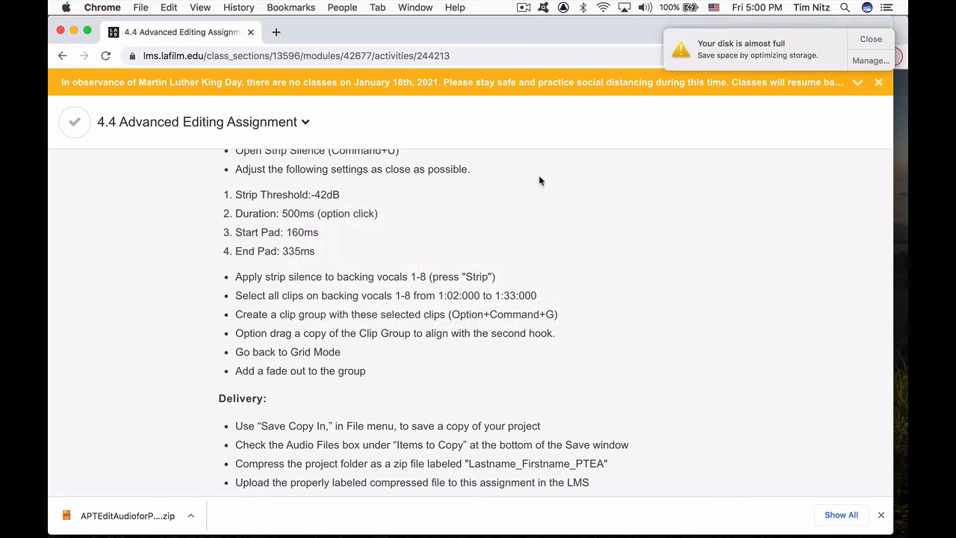
pyautogui.click(870, 41)
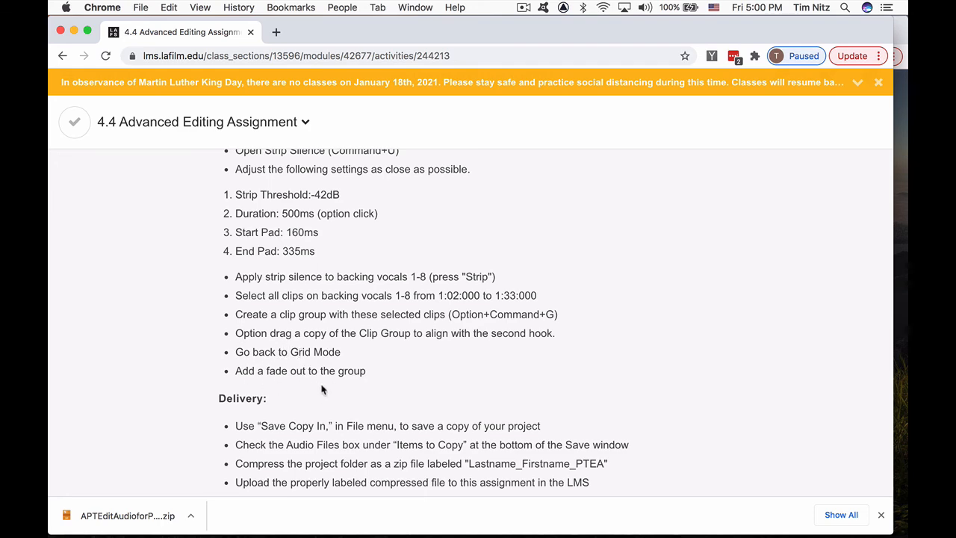
pyautogui.press('super+Tab')
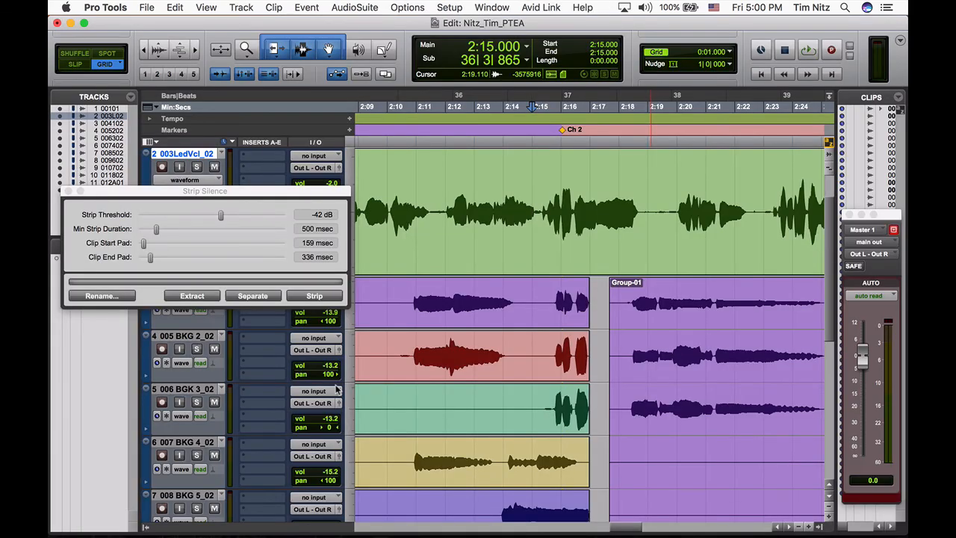
pyautogui.press('r')
pyautogui.press('r')
pyautogui.press('r')
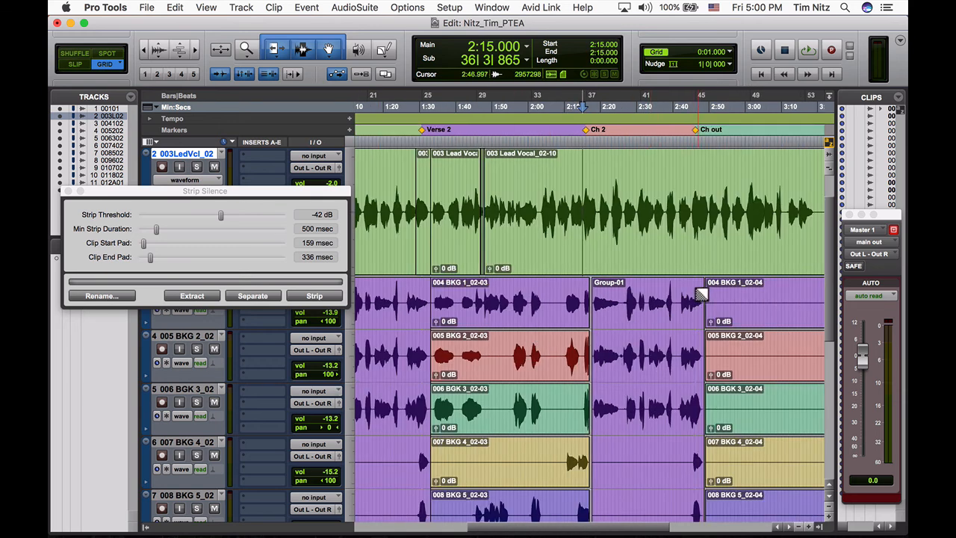
pyautogui.scroll(3, 700, 293)
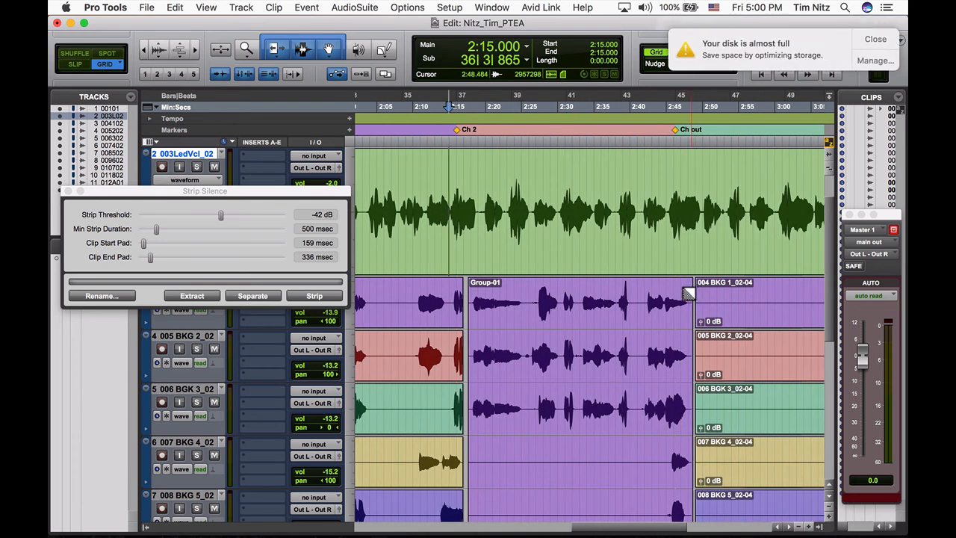
pyautogui.click(685, 290)
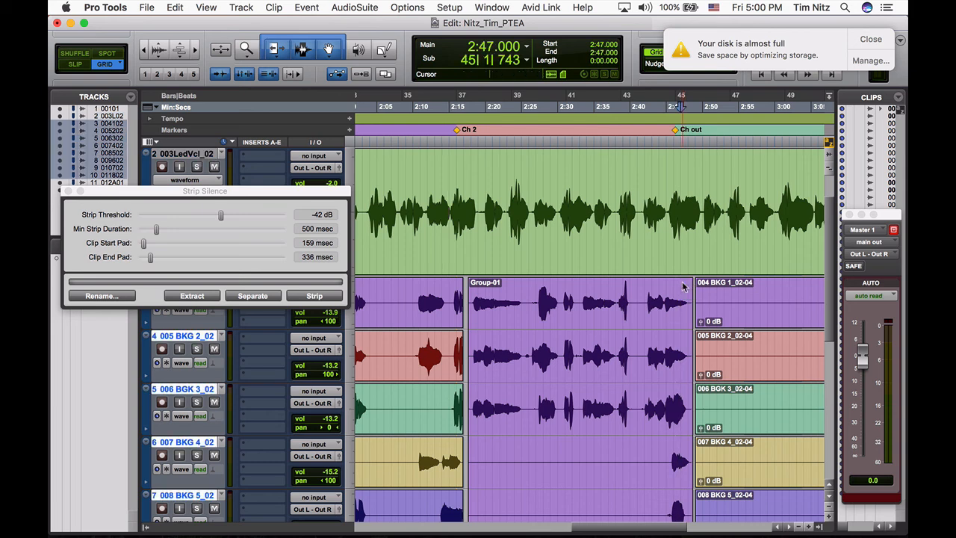
pyautogui.press('g')
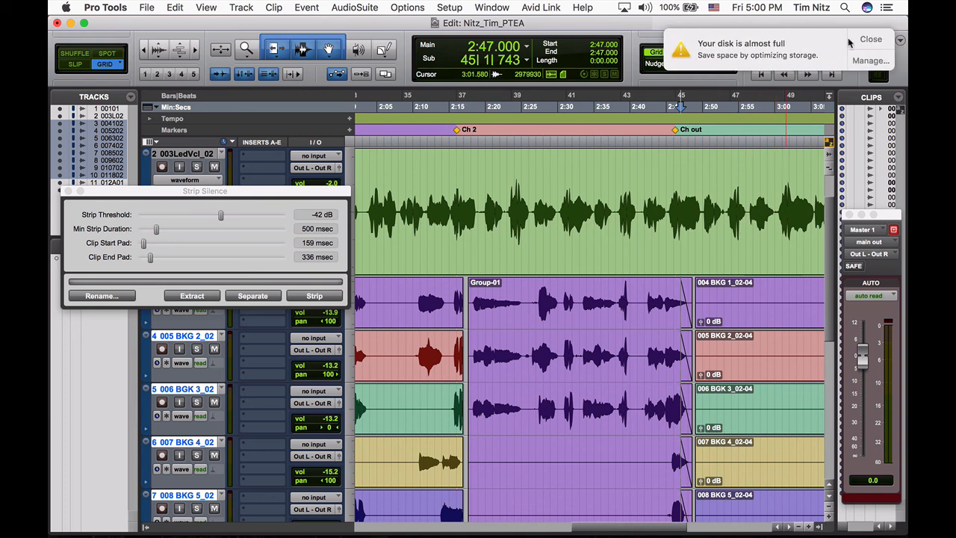
# - Dismiss the disk notification, review the delivery instructions in Chrome, and return to Pro Tools
pyautogui.click(870, 41)
pyautogui.press('super+Tab')
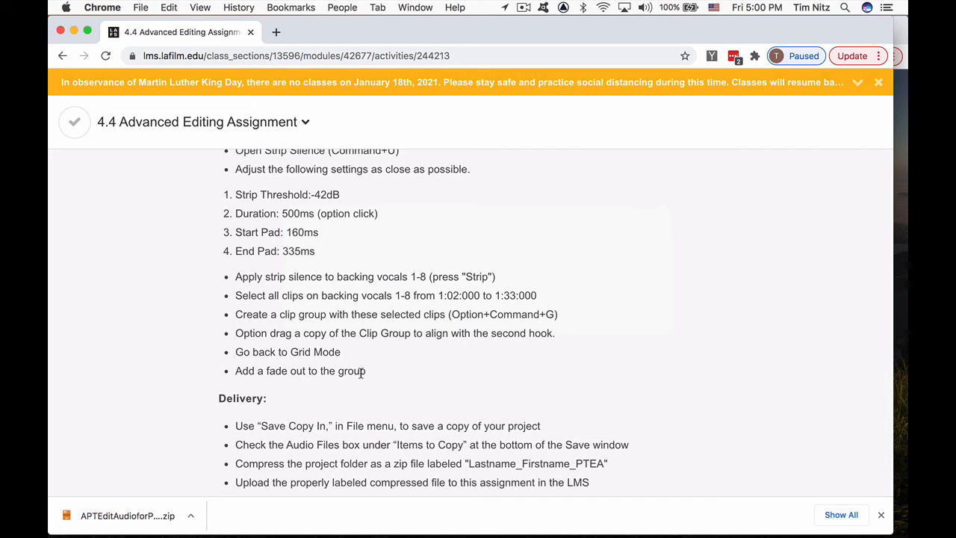
pyautogui.scroll(-3, 294, 380)
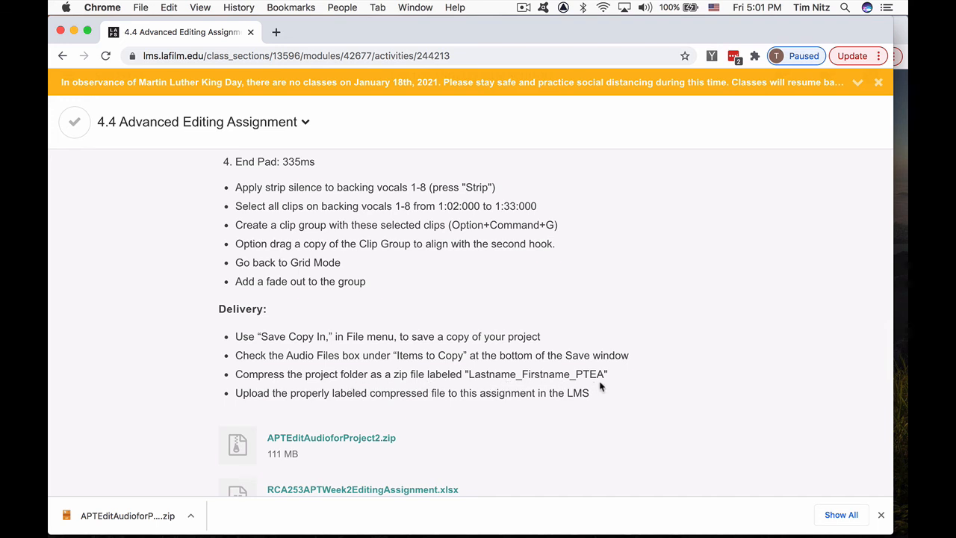
pyautogui.press('super+Tab')
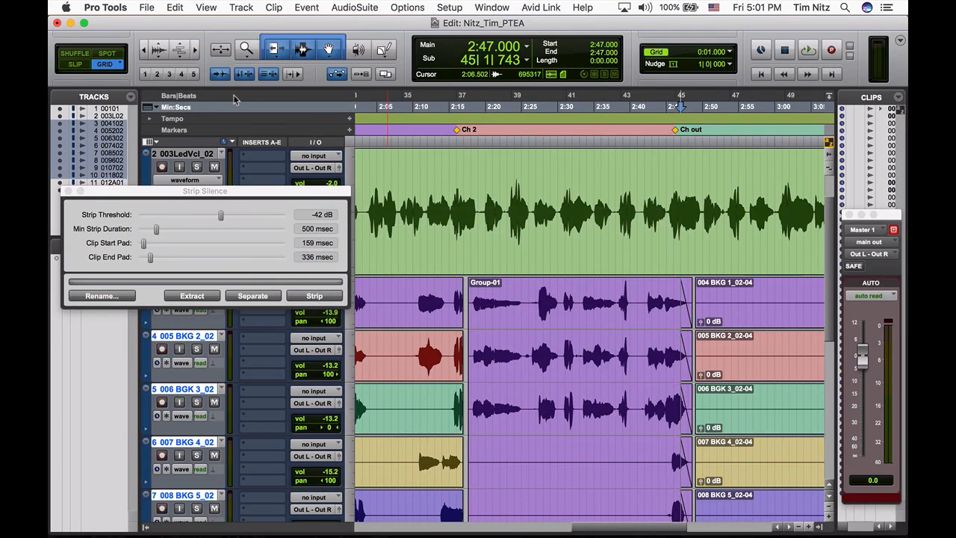
pyautogui.click(146, 6)
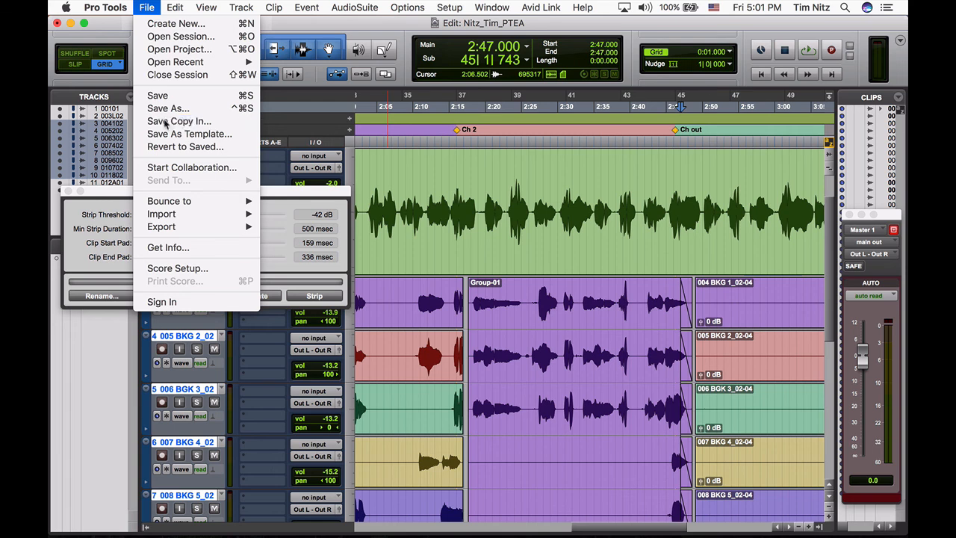
pyautogui.click(164, 121)
pyautogui.click(341, 272)
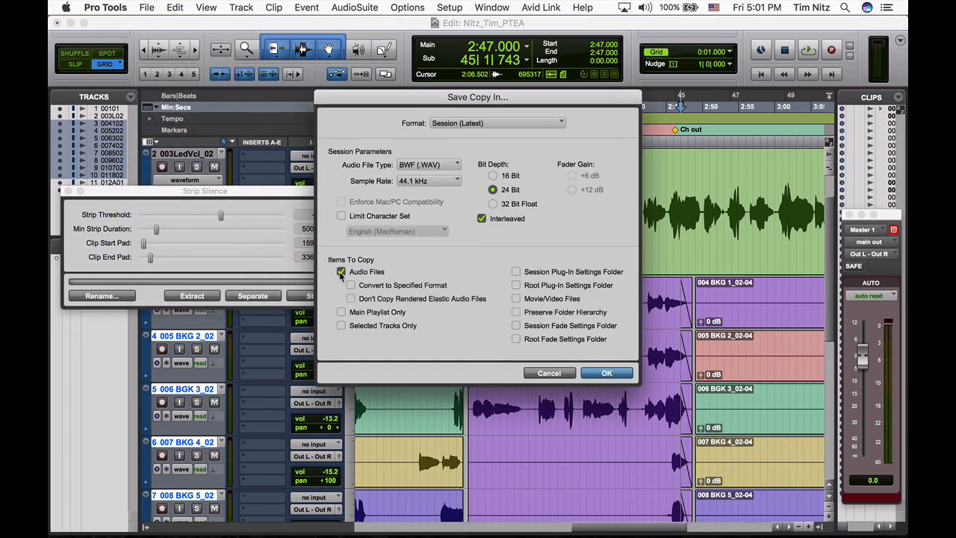
pyautogui.click(606, 374)
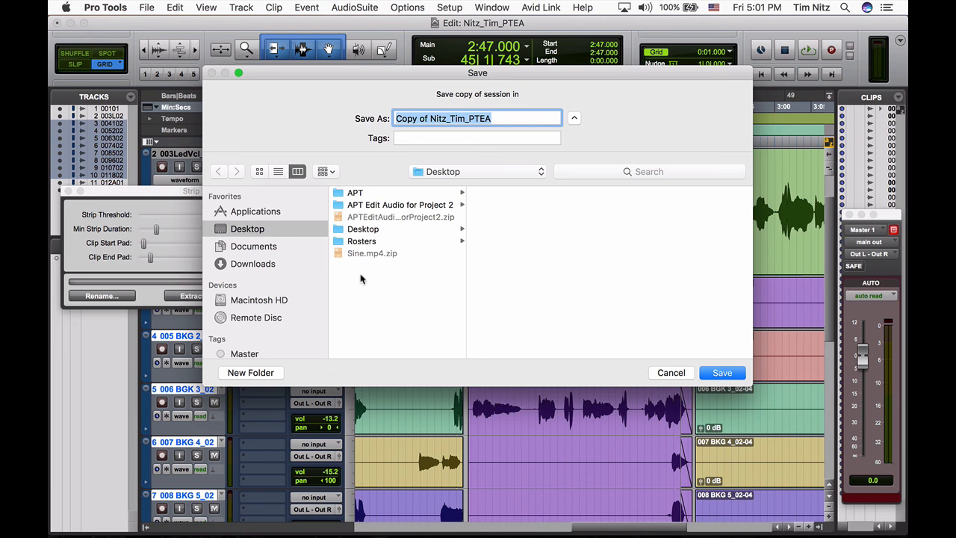
pyautogui.click(670, 373)
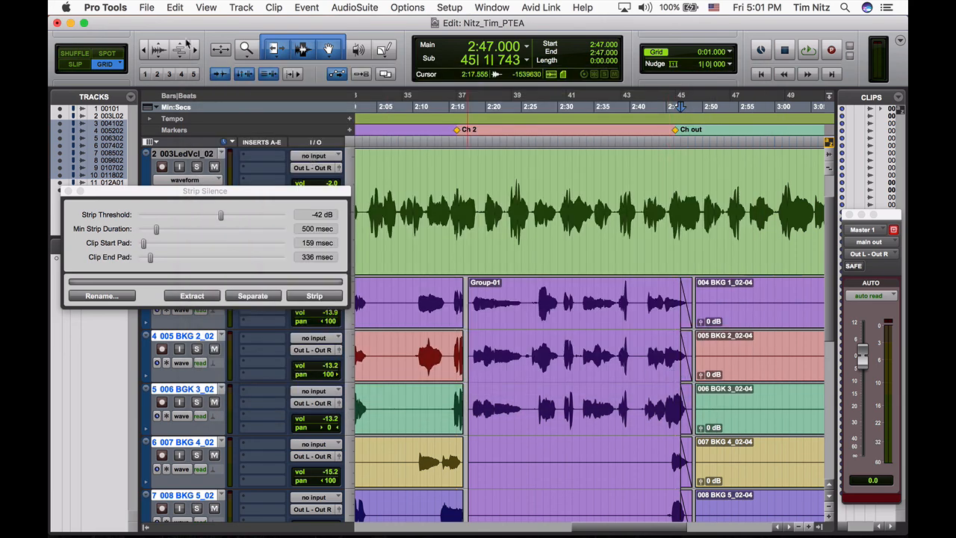
# - Try to save a copy of the session with Audio Files included in the items to copy
pyautogui.click(145, 7)
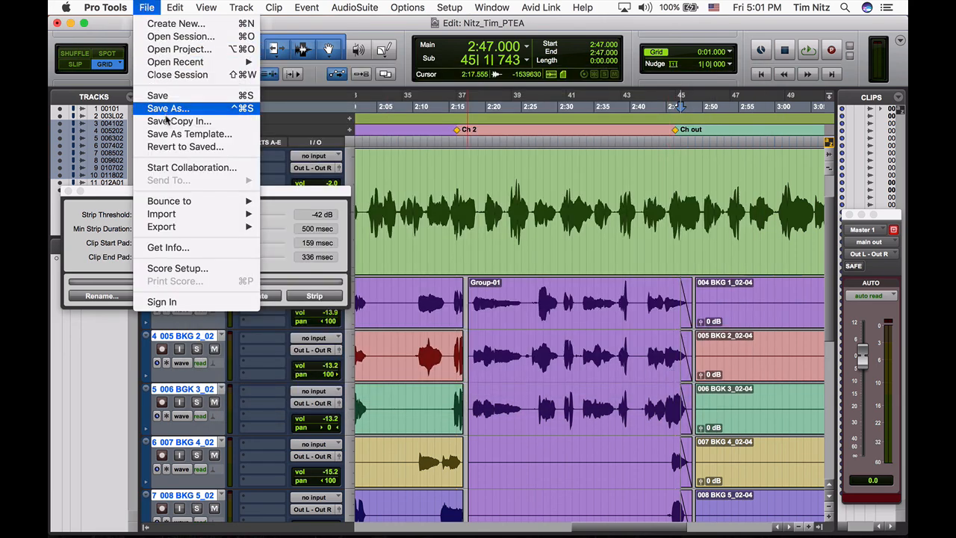
pyautogui.click(167, 121)
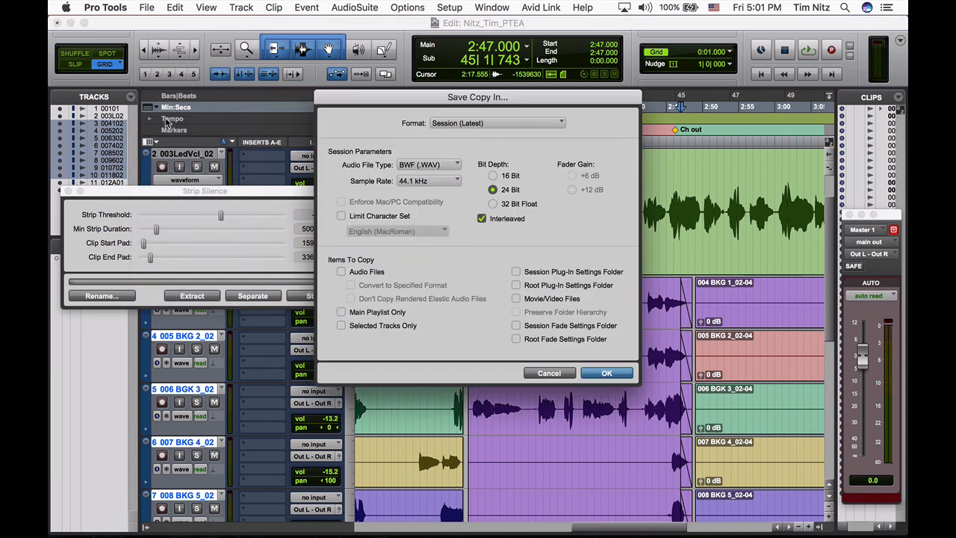
pyautogui.click(341, 272)
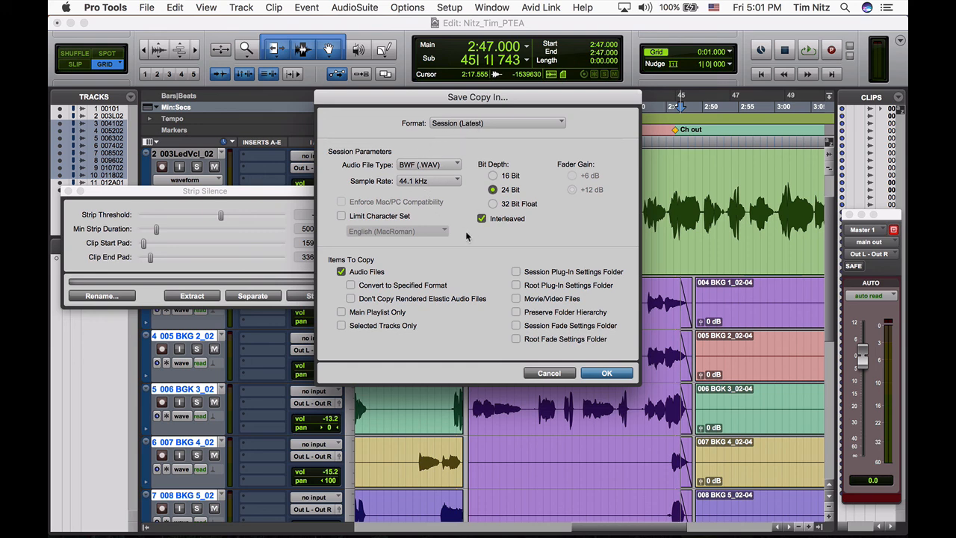
pyautogui.click(607, 373)
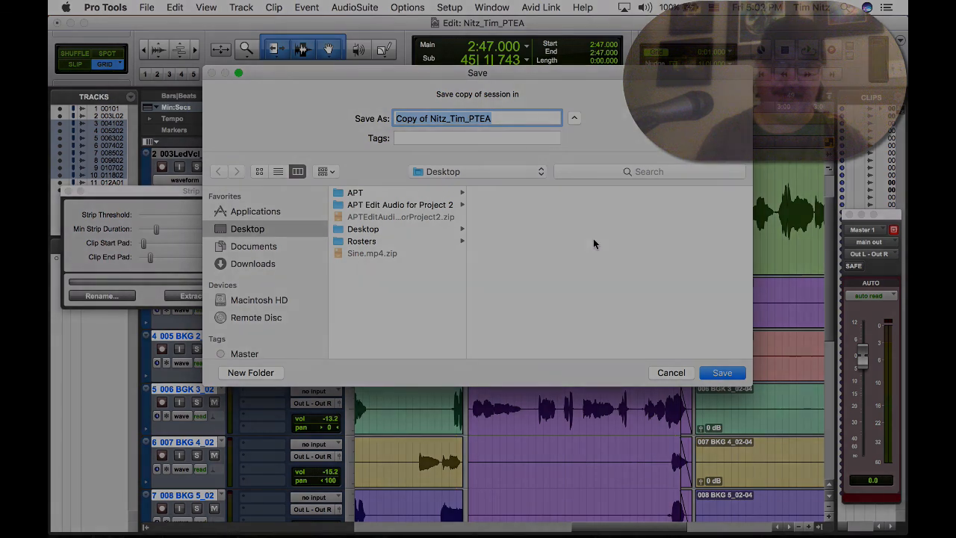
pyautogui.click(670, 372)
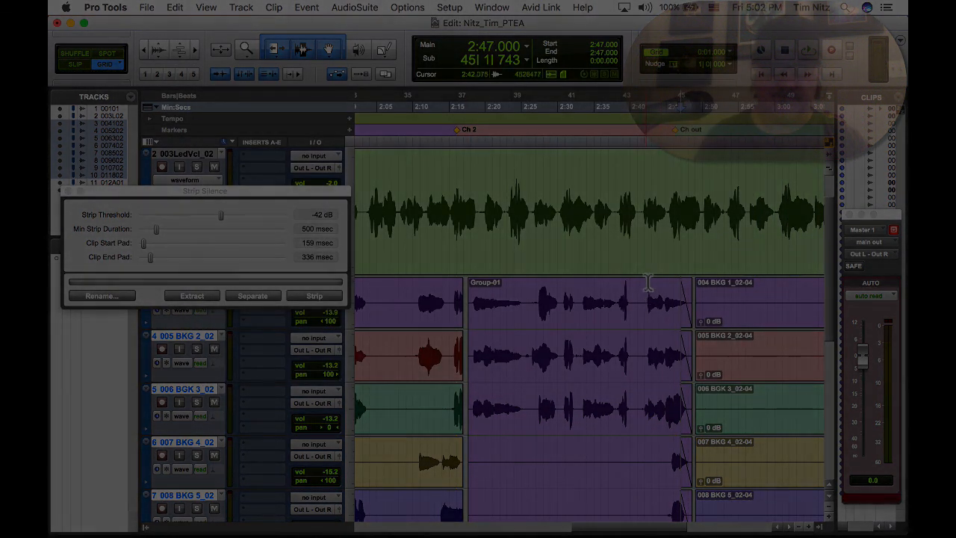